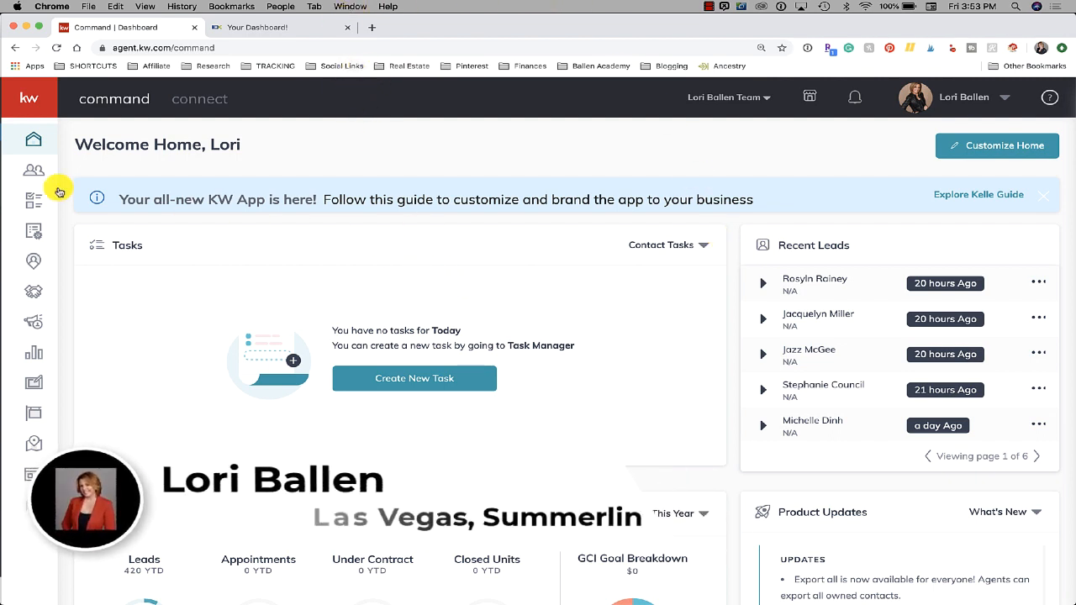
# Open the Contacts list from the Command dashboard's left sidebar
pyautogui.click(34, 174)
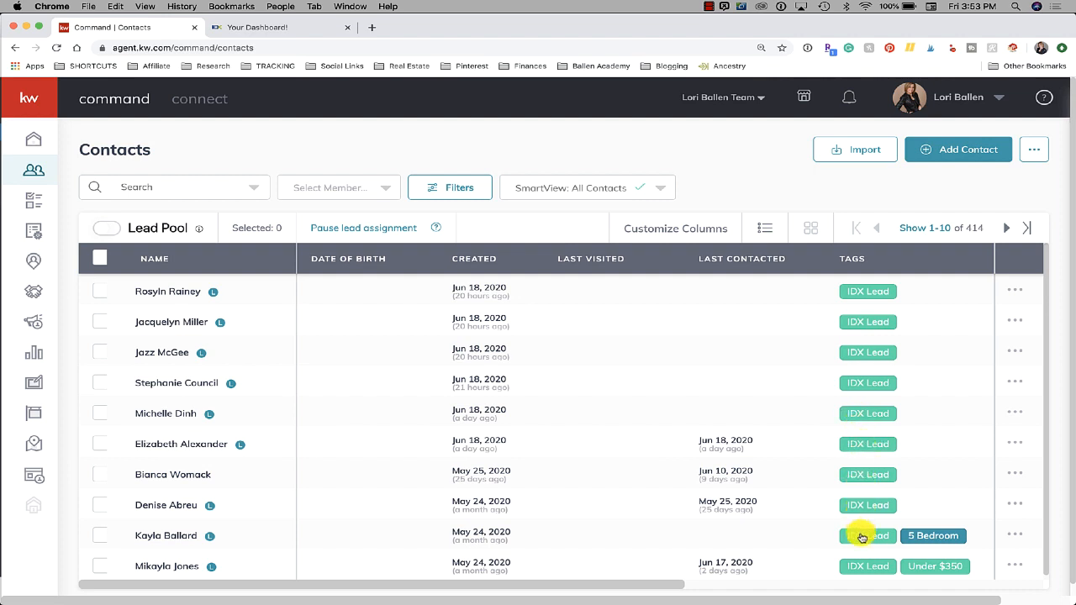
# Go to ballenvegas.com in a new tab and scroll to the featured listings
pyautogui.click(371, 30)
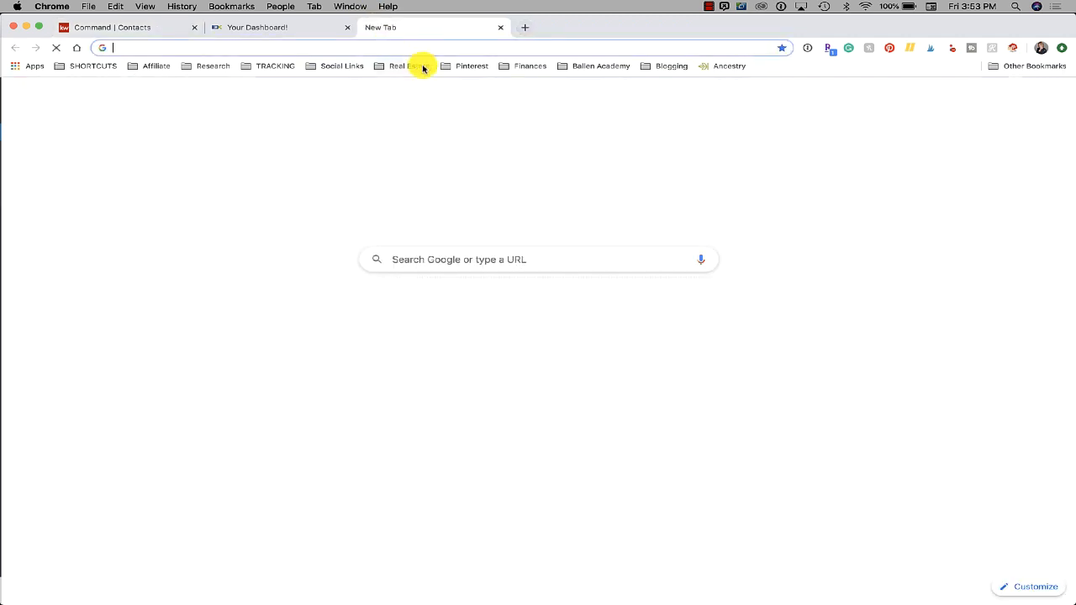
pyautogui.write('ballenve')
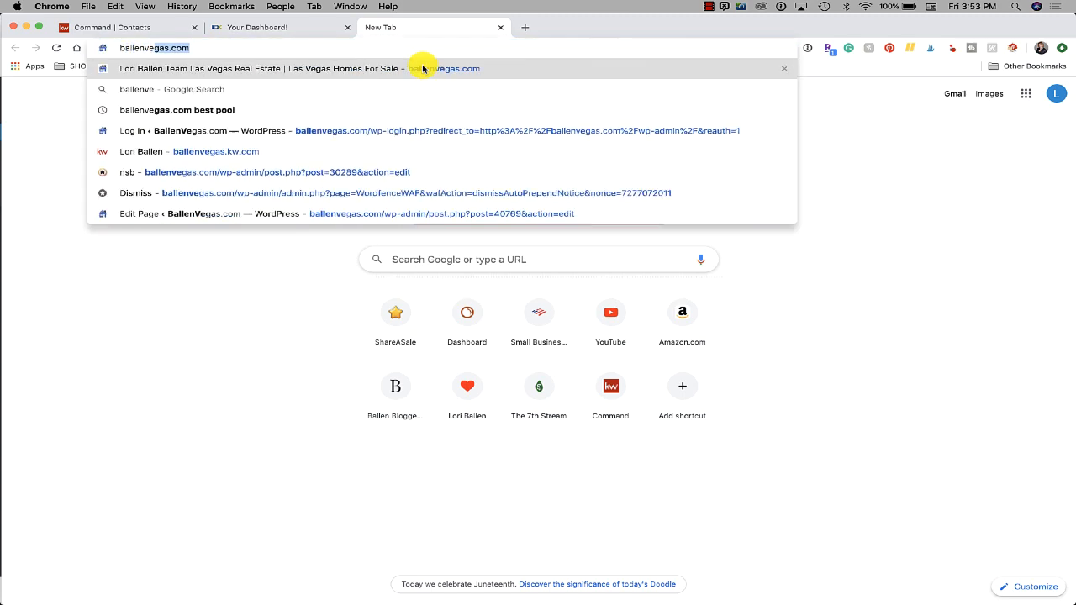
pyautogui.press('Return')
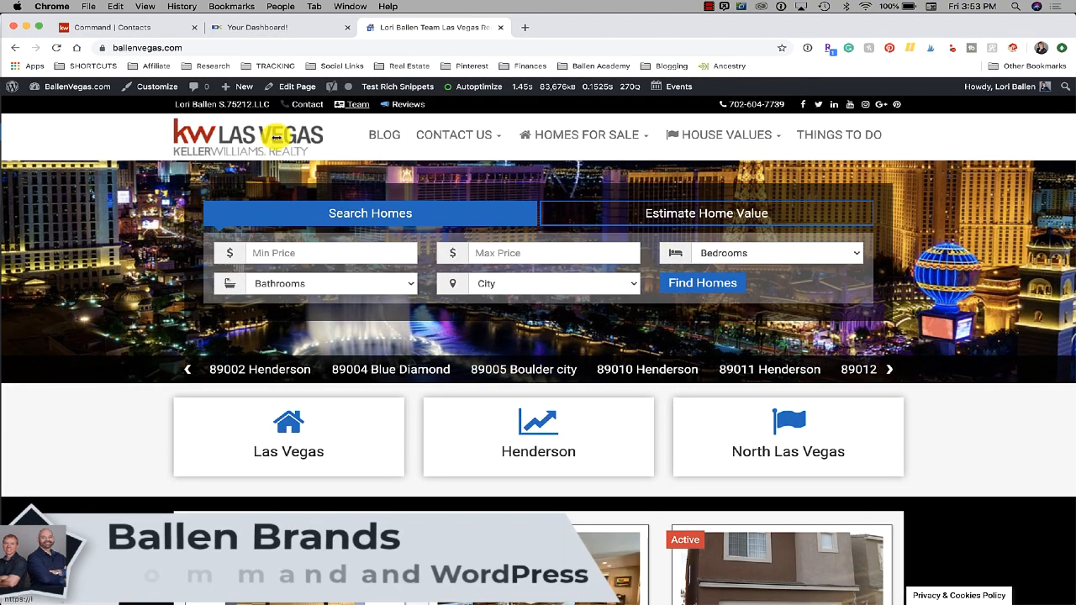
pyautogui.scroll(-5, 90, 343)
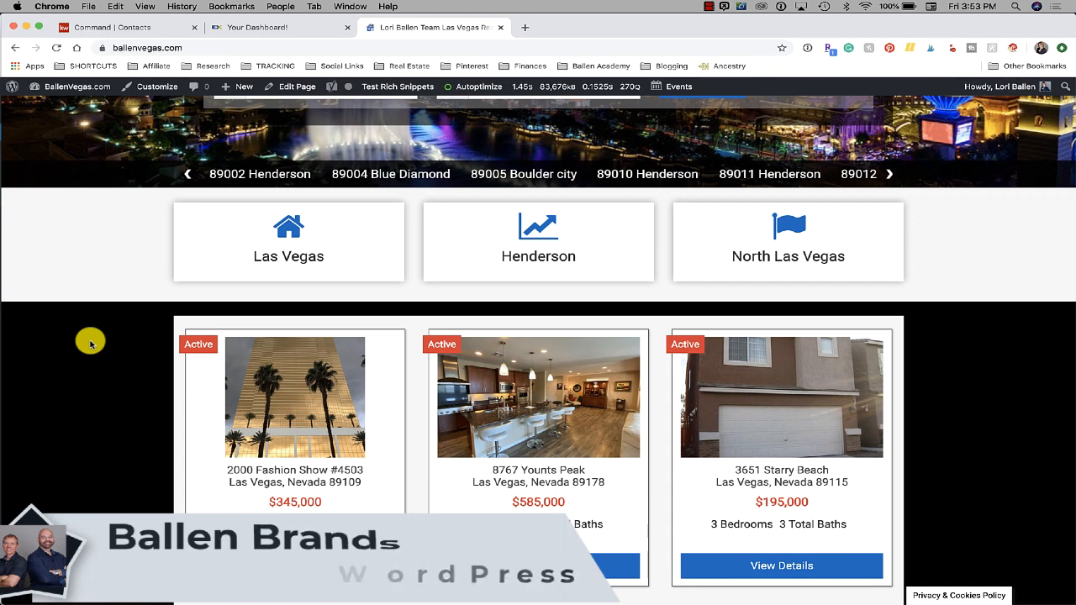
pyautogui.click(584, 388)
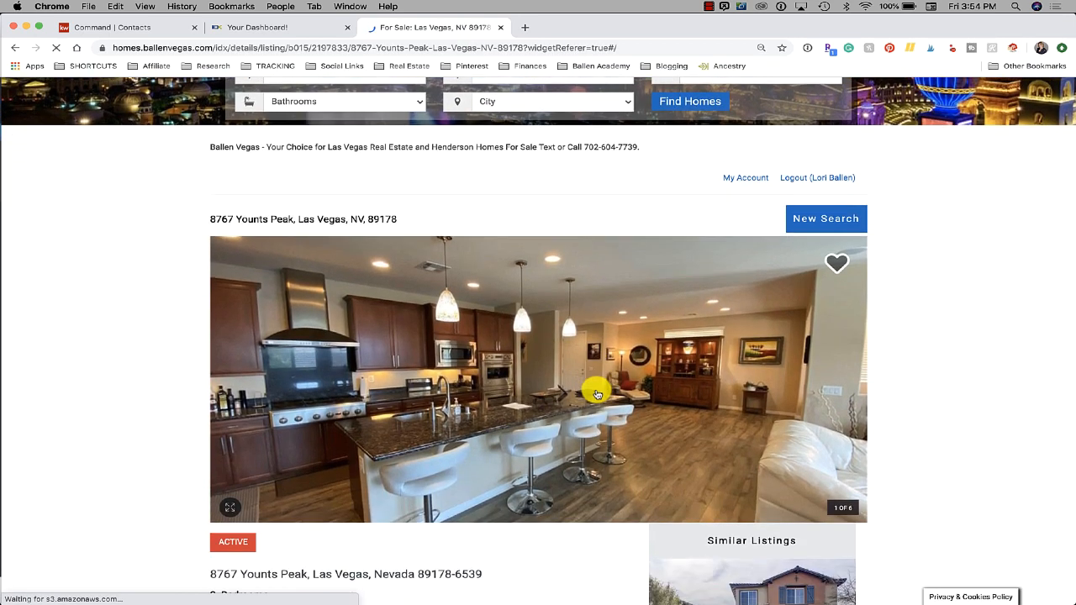
pyautogui.scroll(-4, 596, 393)
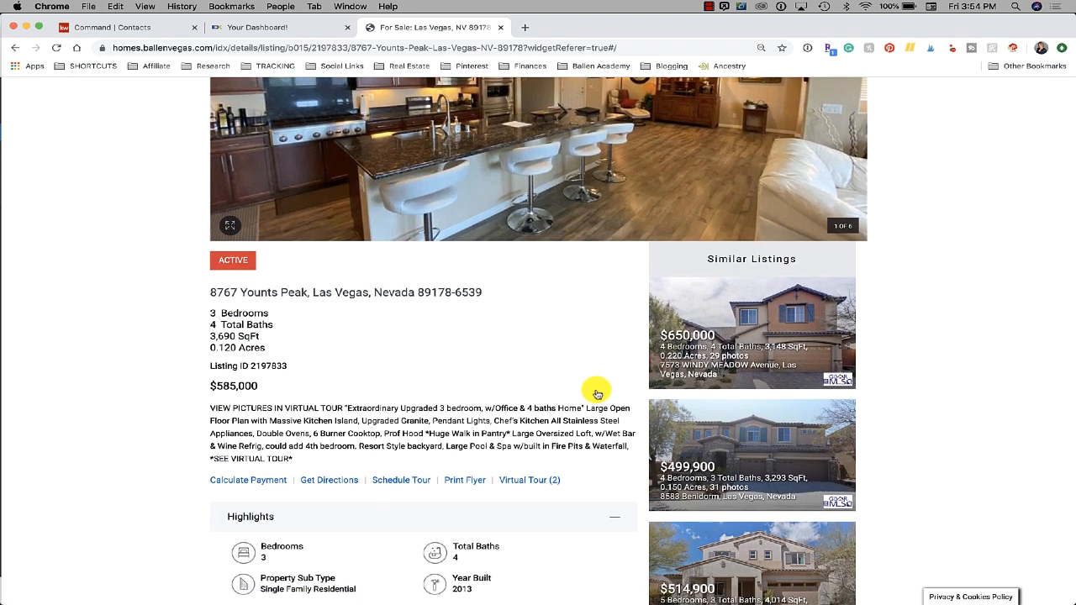
pyautogui.scroll(-3, 596, 394)
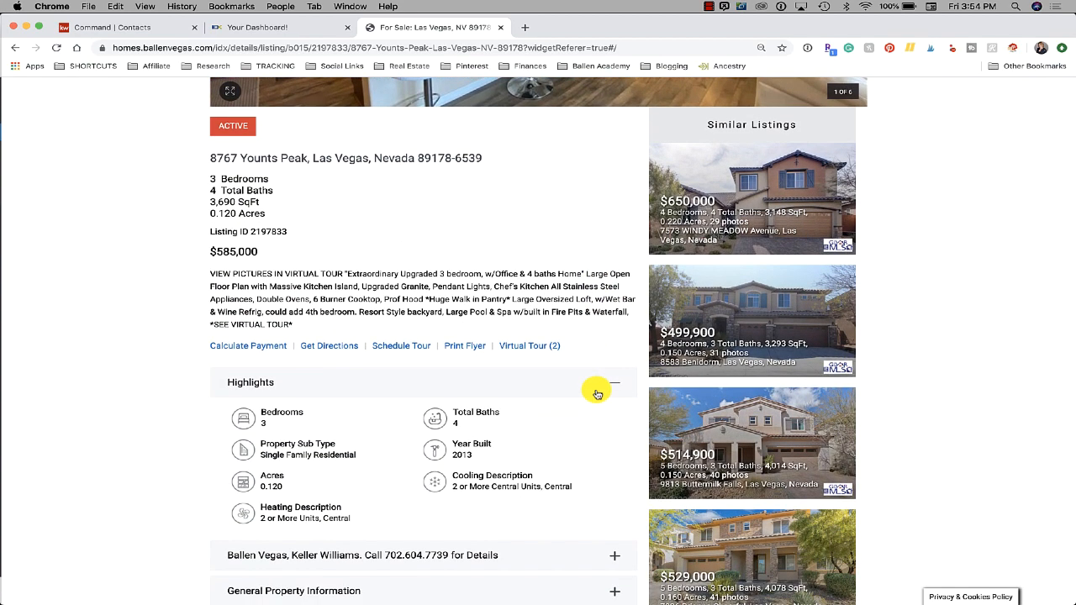
pyautogui.scroll(-3, 596, 393)
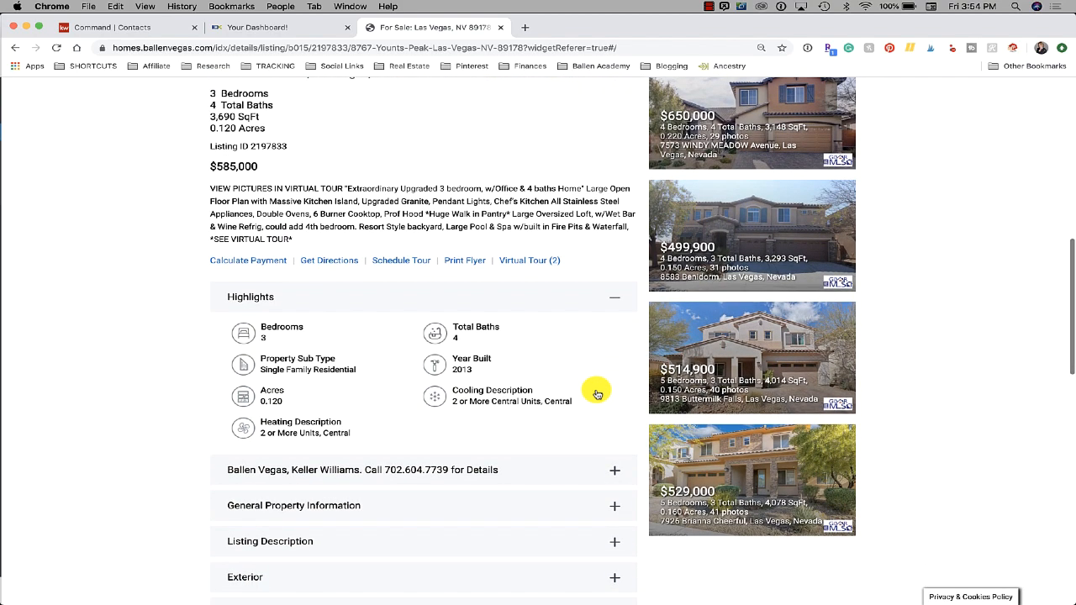
pyautogui.scroll(-2, 596, 393)
pyautogui.scroll(4, 596, 394)
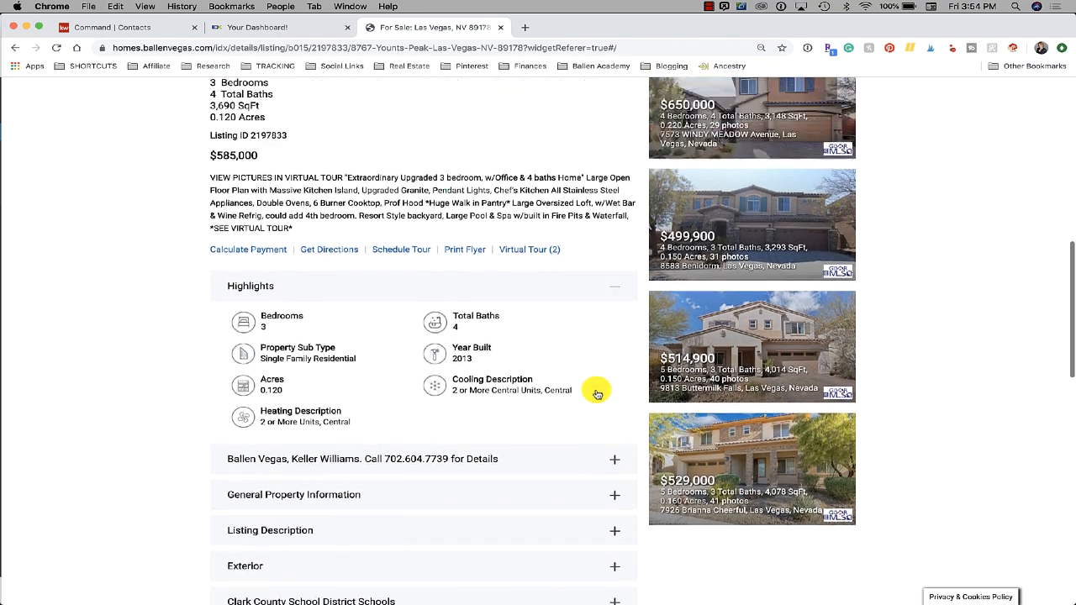
pyautogui.scroll(1, 596, 394)
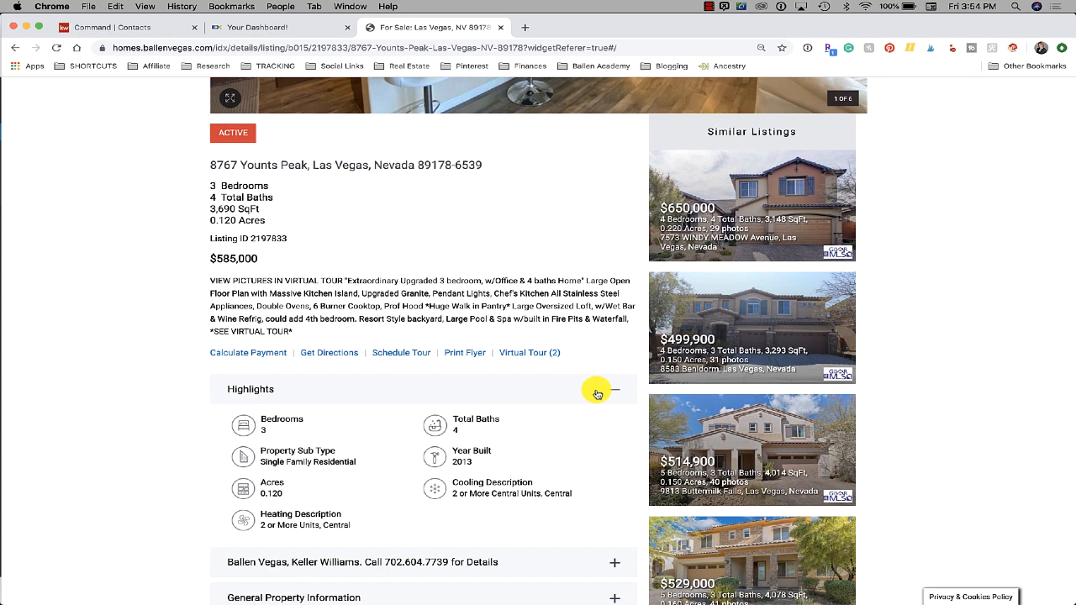
pyautogui.scroll(-1, 310, 376)
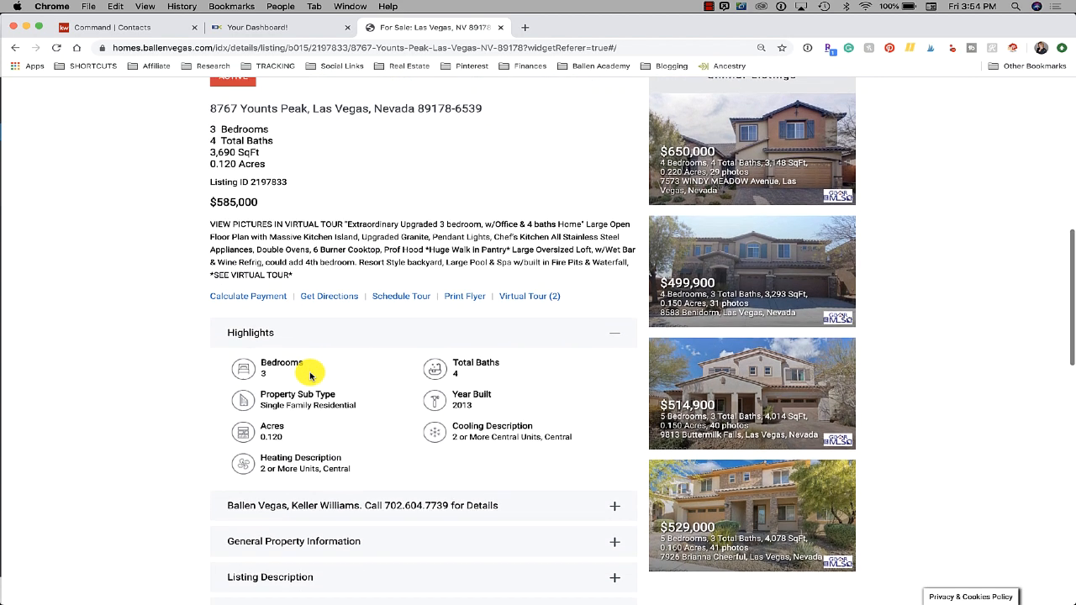
# Open the most recent lead's record in IDX Broker and check their saved properties
pyautogui.click(269, 28)
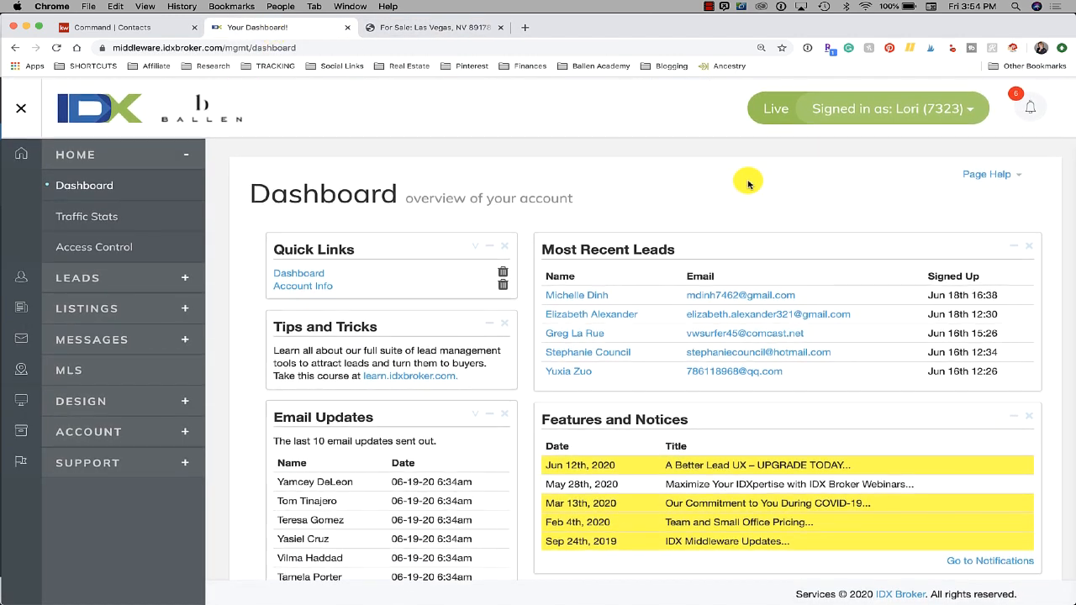
pyautogui.click(575, 294)
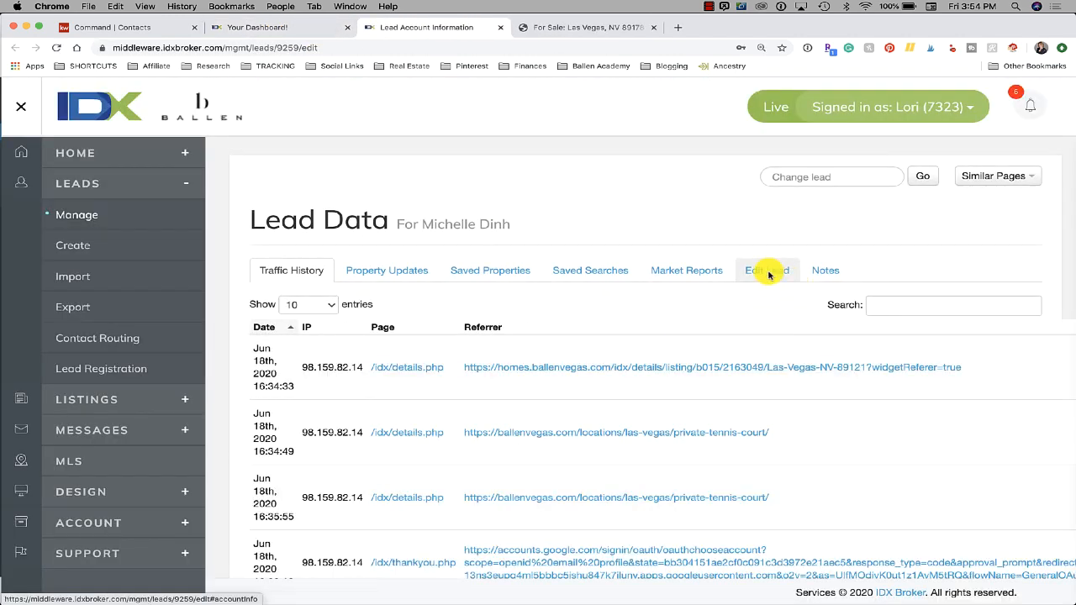
pyautogui.click(768, 273)
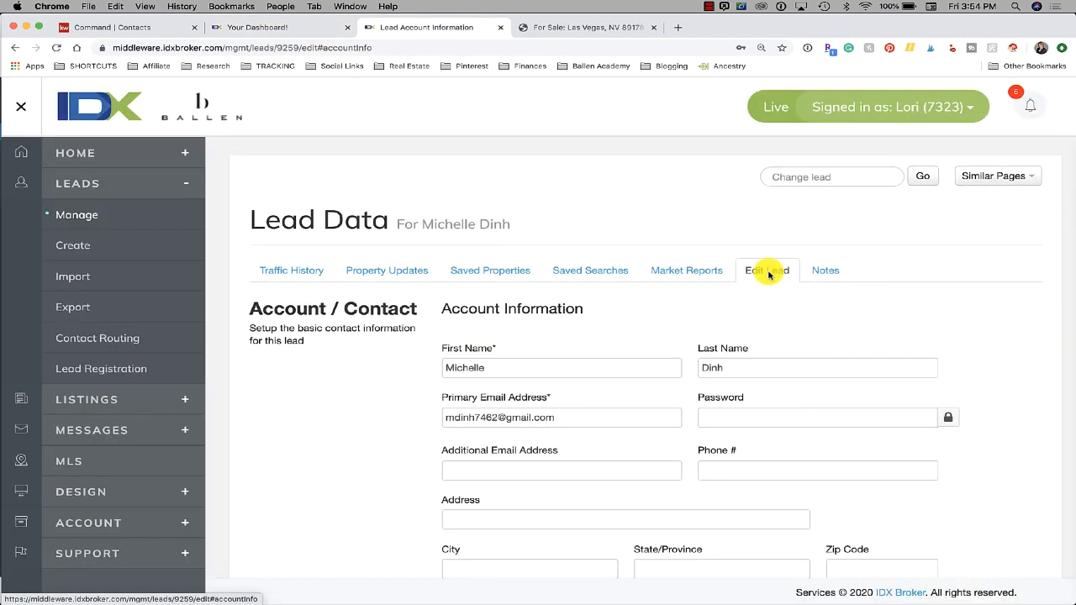
pyautogui.click(494, 272)
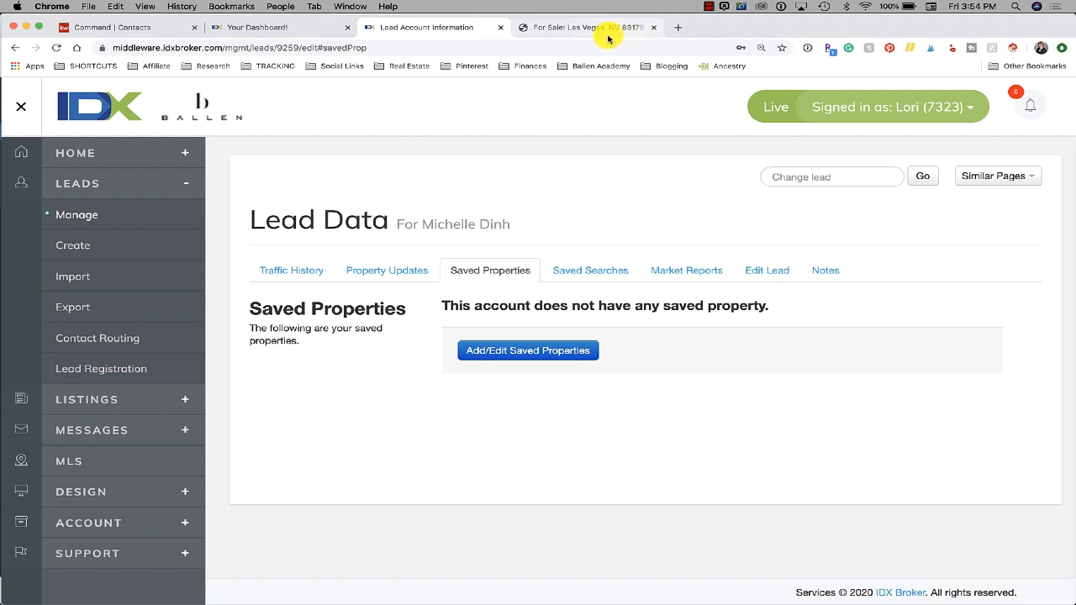
# View the results of the lead's Homes Under 400K saved search
pyautogui.click(586, 273)
pyautogui.click(509, 277)
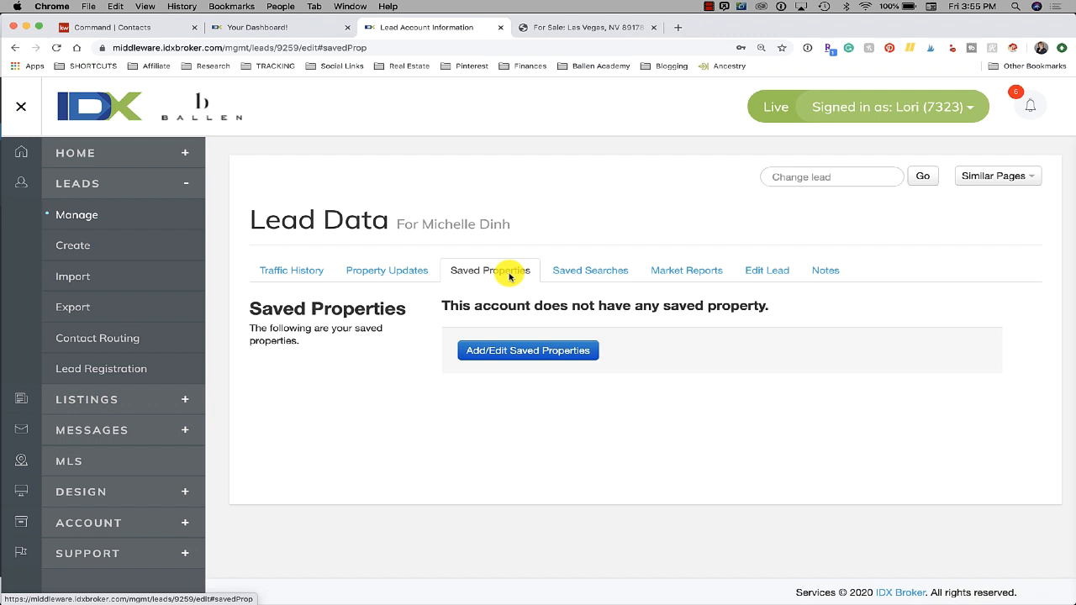
pyautogui.click(608, 272)
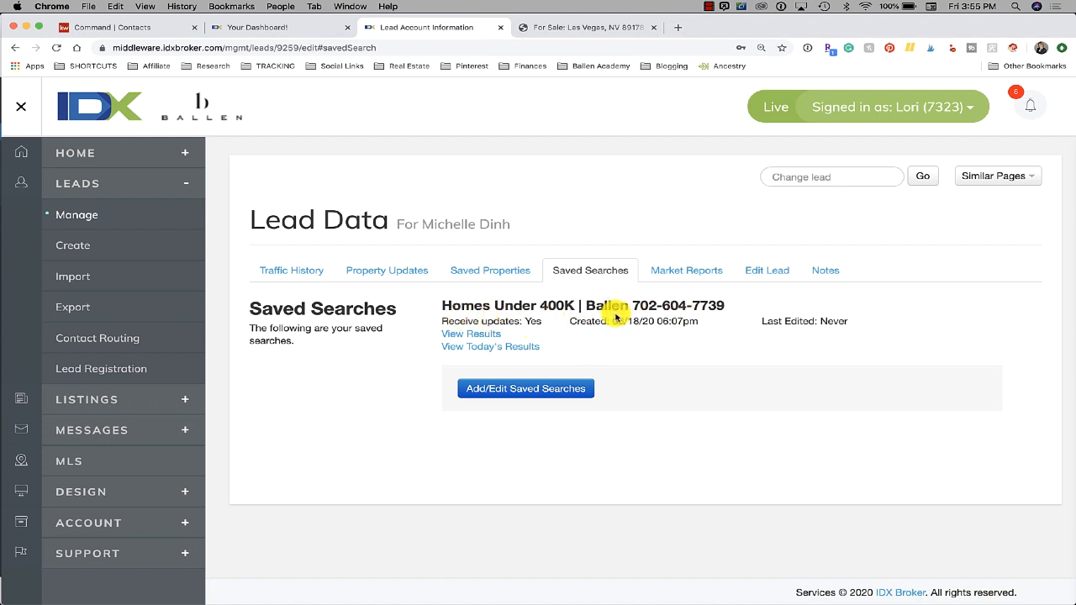
pyautogui.click(477, 339)
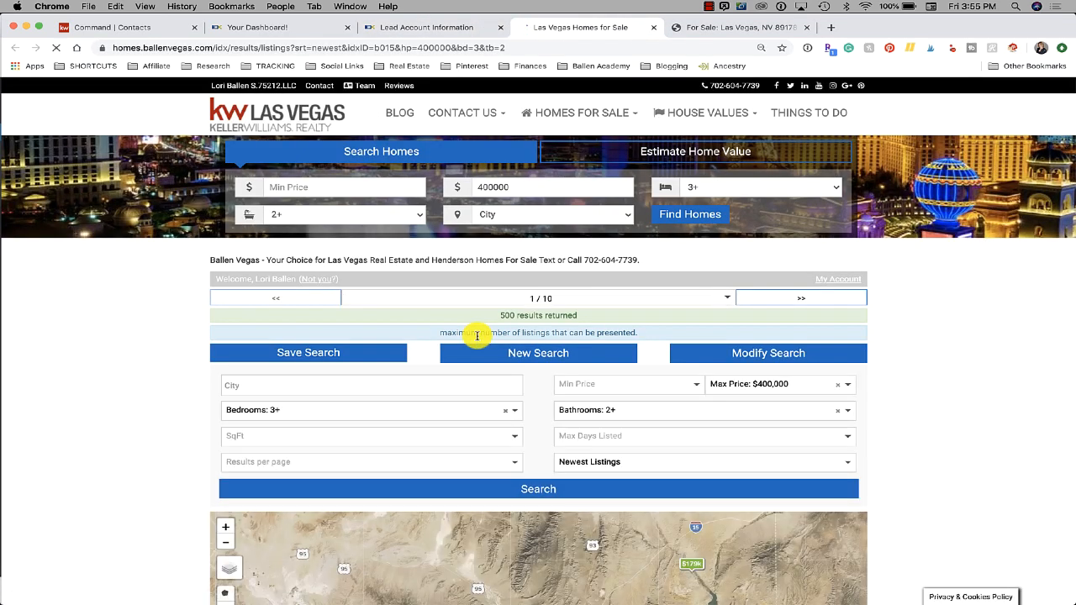
pyautogui.scroll(-5, 84, 417)
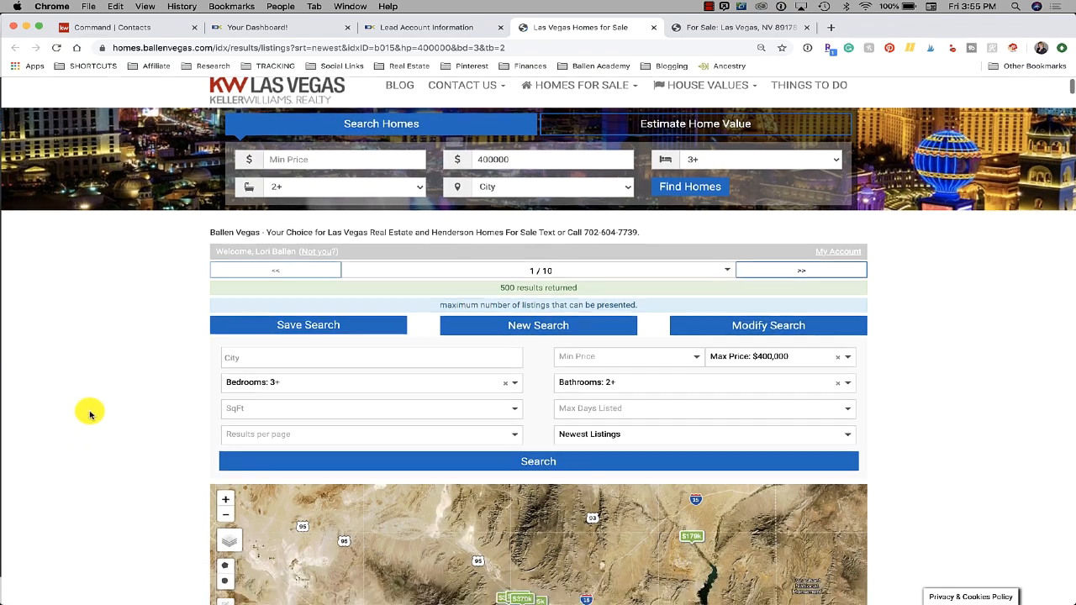
pyautogui.scroll(-15, 90, 414)
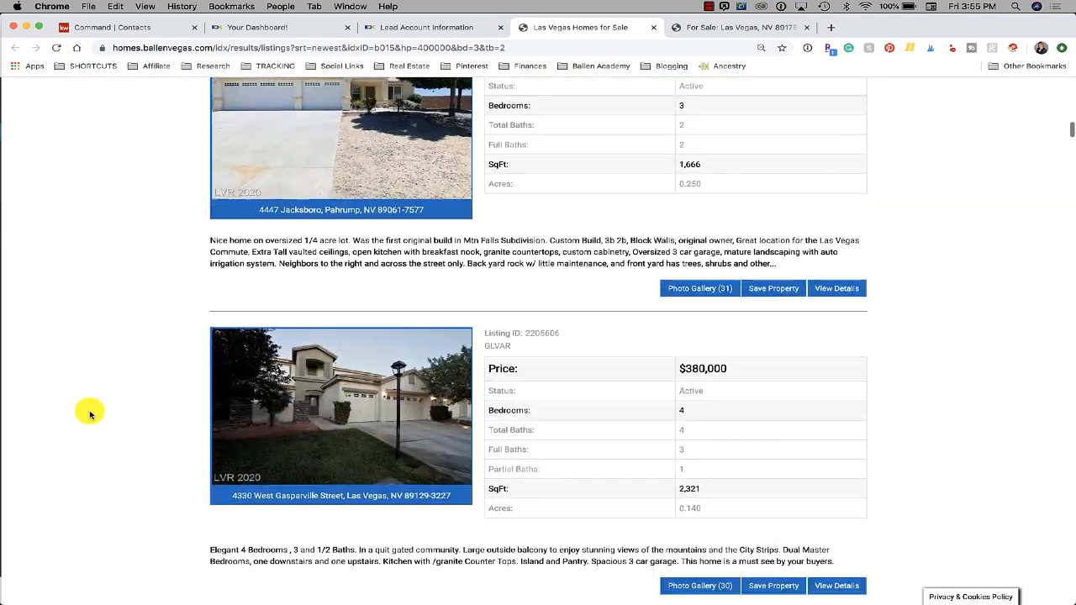
pyautogui.scroll(-4, 90, 413)
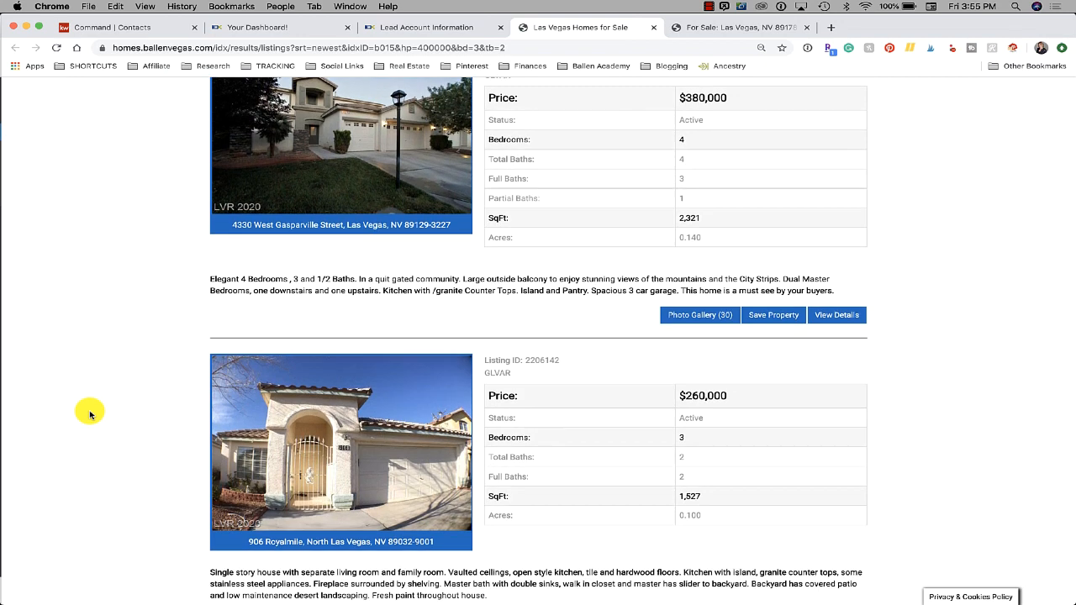
pyautogui.scroll(-4, 89, 414)
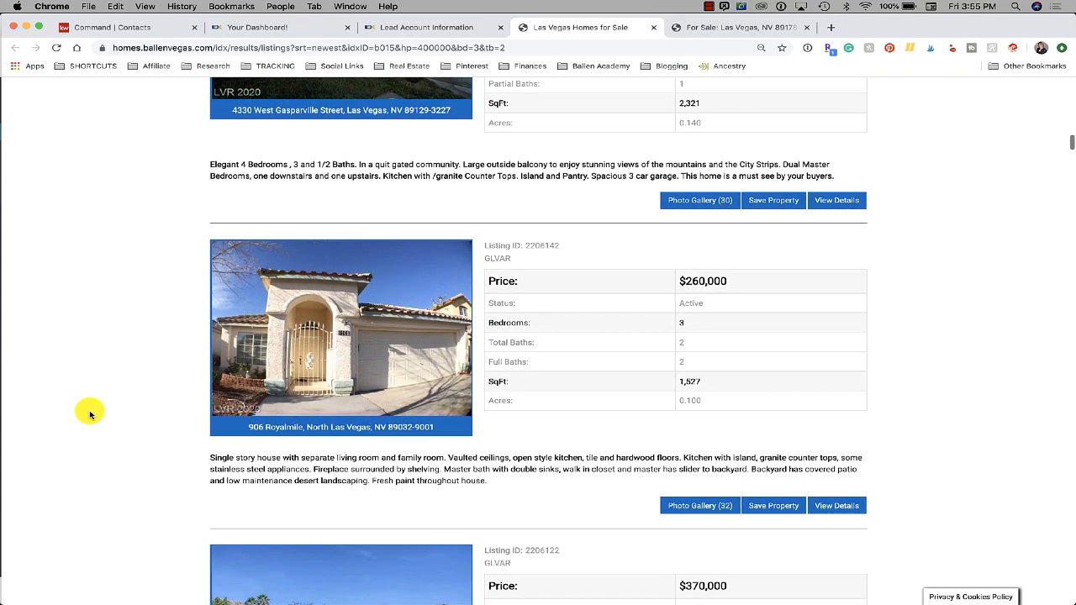
pyautogui.scroll(-2, 90, 413)
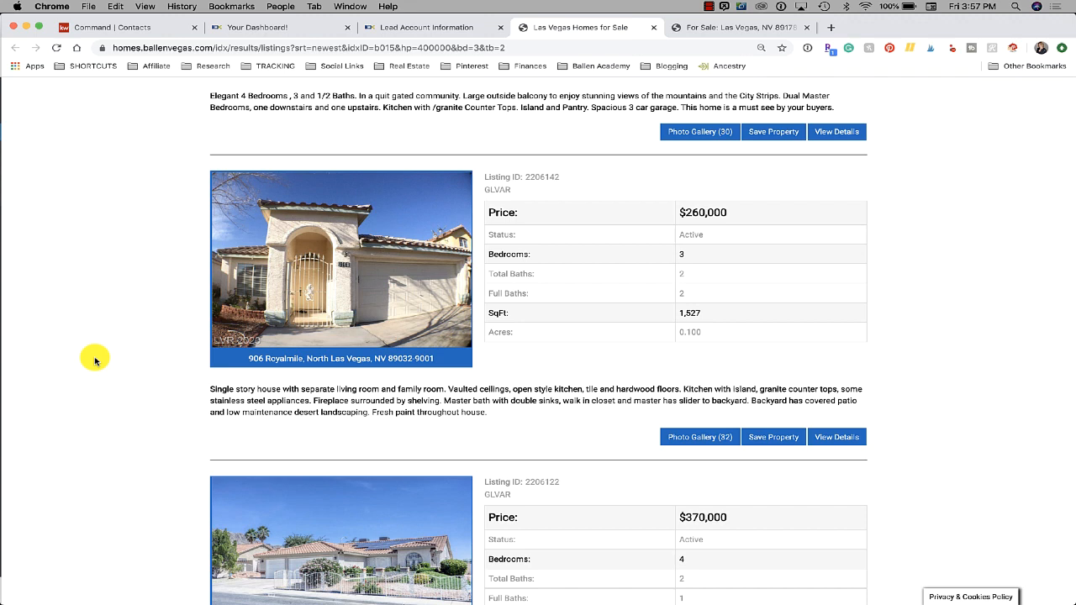
pyautogui.scroll(2, 95, 361)
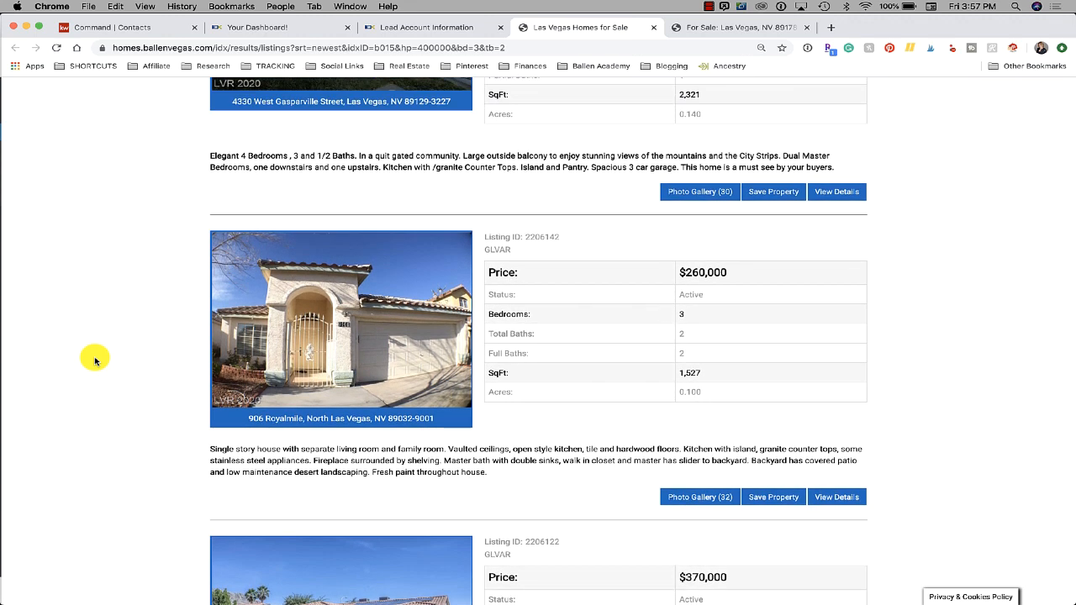
pyautogui.scroll(-5, 95, 361)
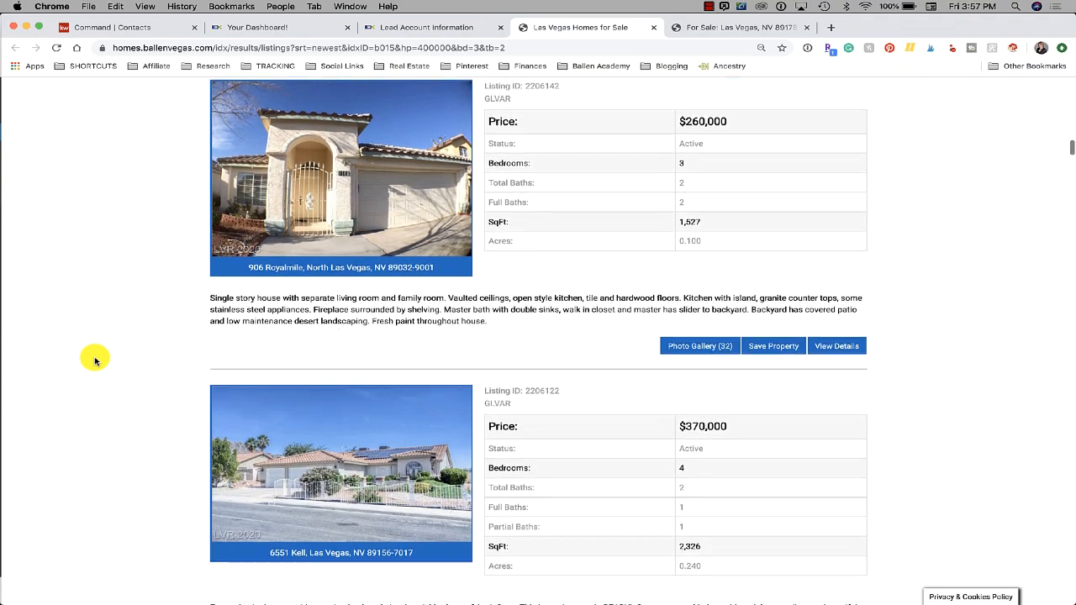
pyautogui.scroll(-2, 95, 361)
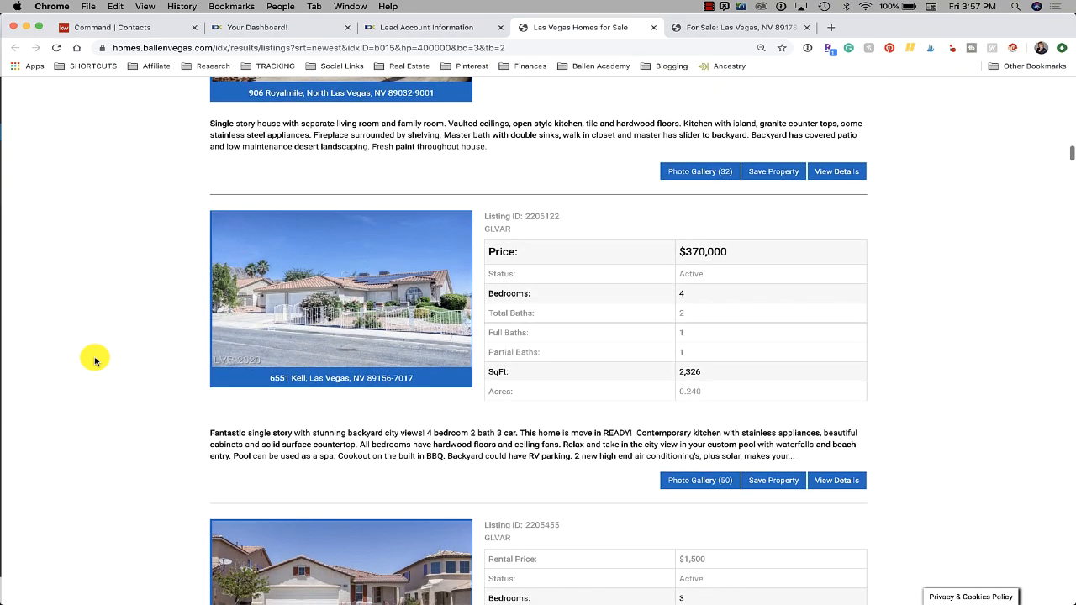
pyautogui.click(740, 27)
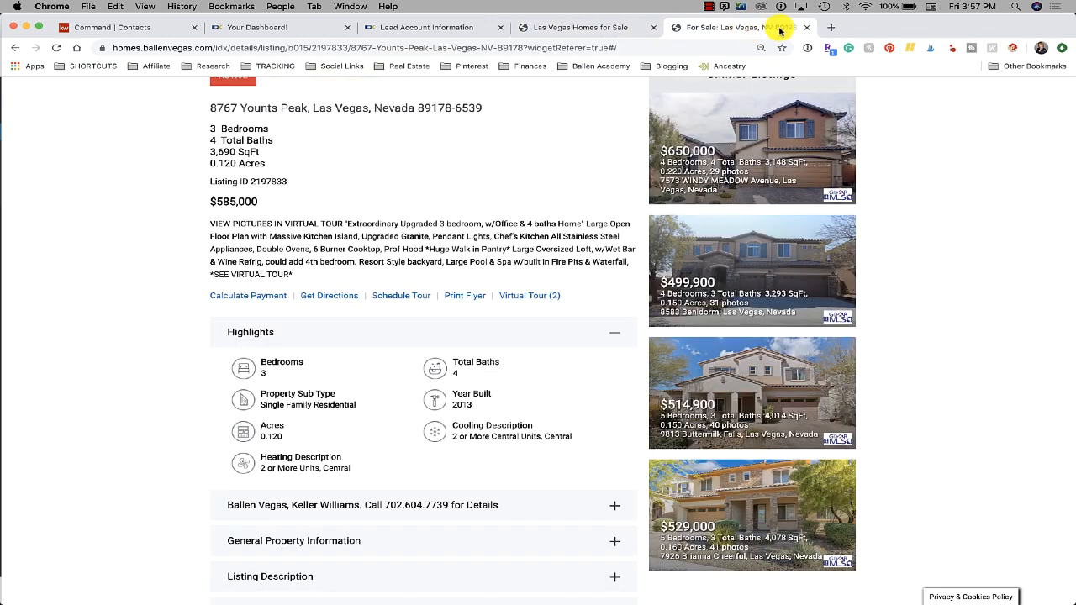
# Go to ballengrouphomes.com in a new tab and scroll down to Featured Listings
pyautogui.click(831, 28)
pyautogui.write('ballengrouphomes.com')
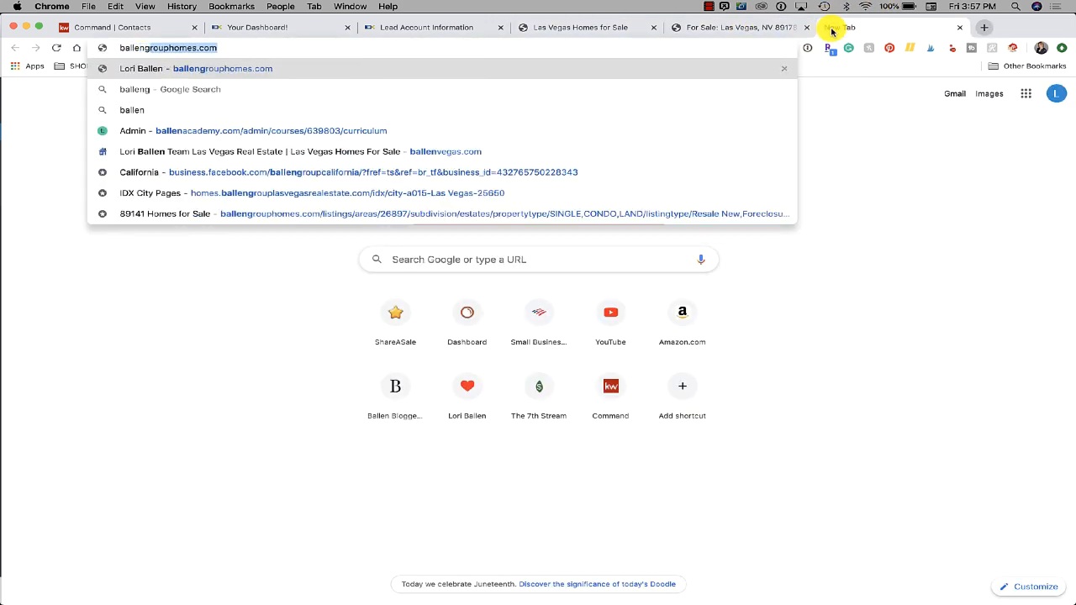
pyautogui.press('Return')
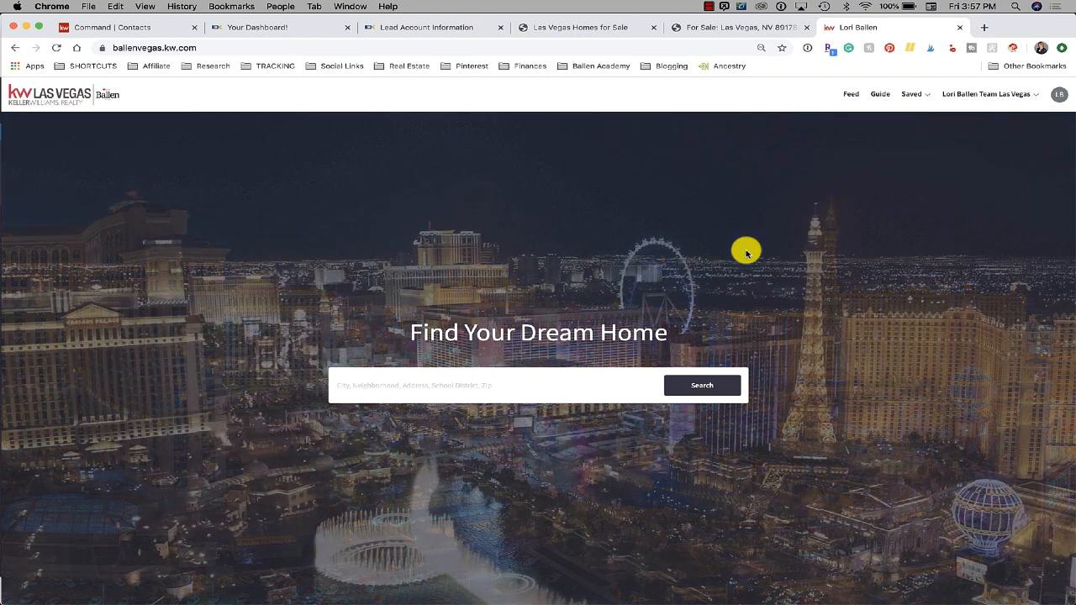
pyautogui.scroll(-1, 746, 254)
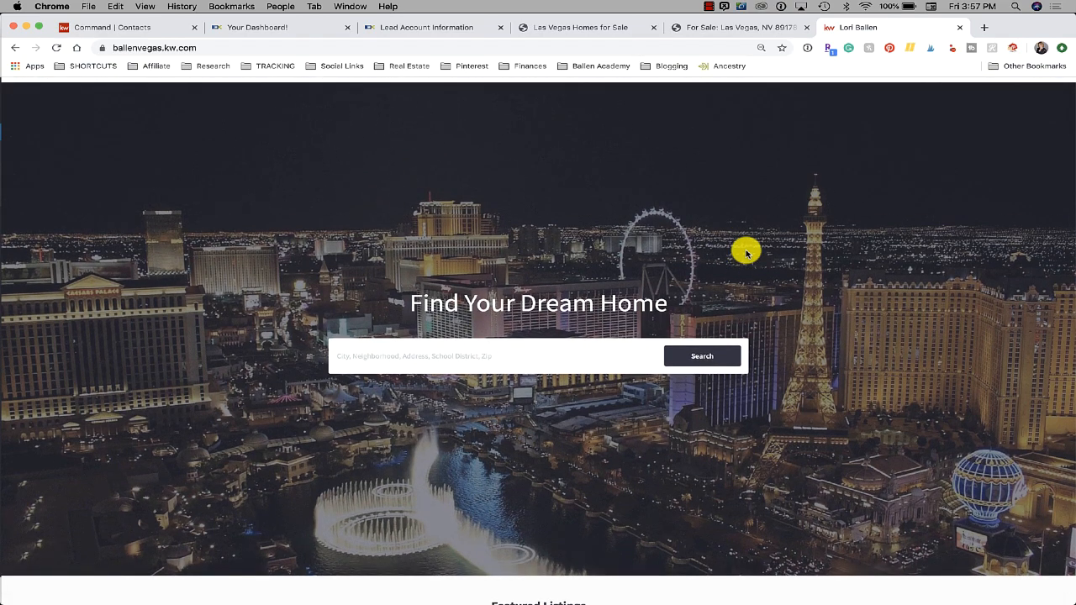
pyautogui.scroll(-3, 747, 254)
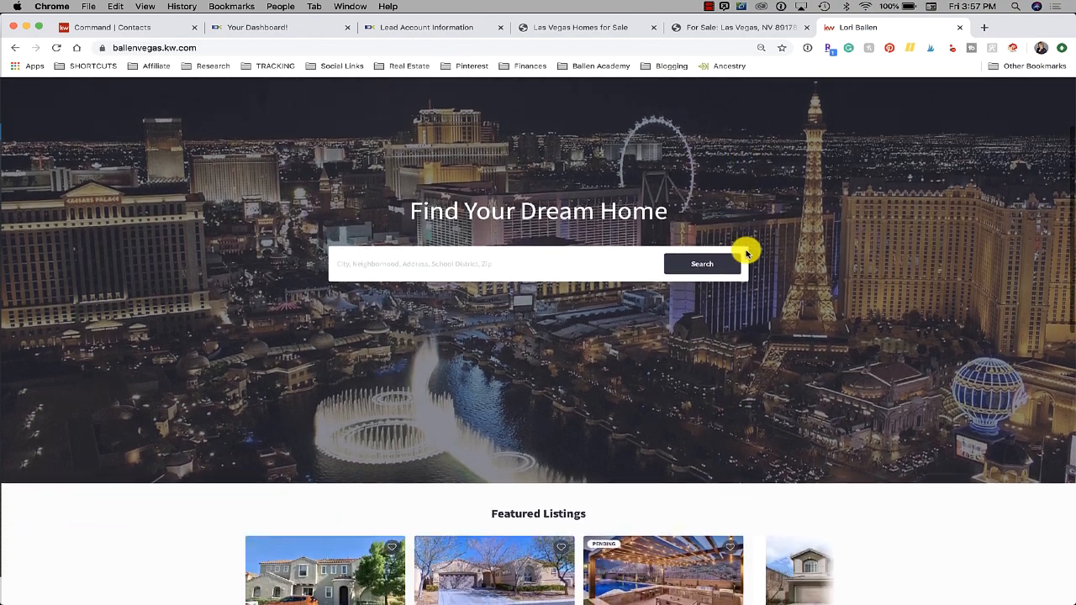
pyautogui.scroll(3, 747, 254)
pyautogui.scroll(-6, 746, 254)
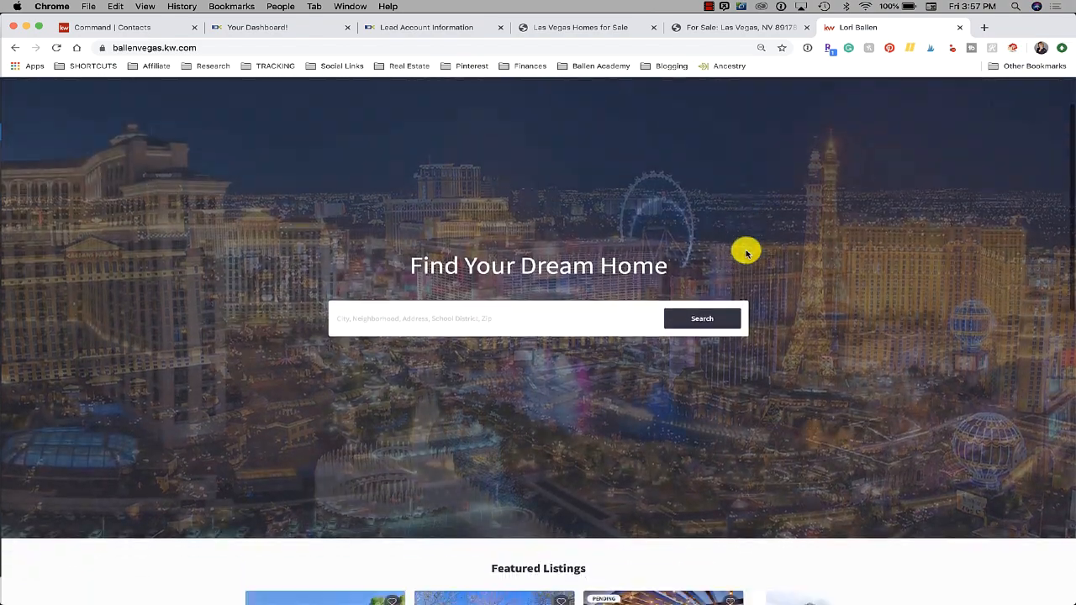
pyautogui.scroll(-6, 747, 253)
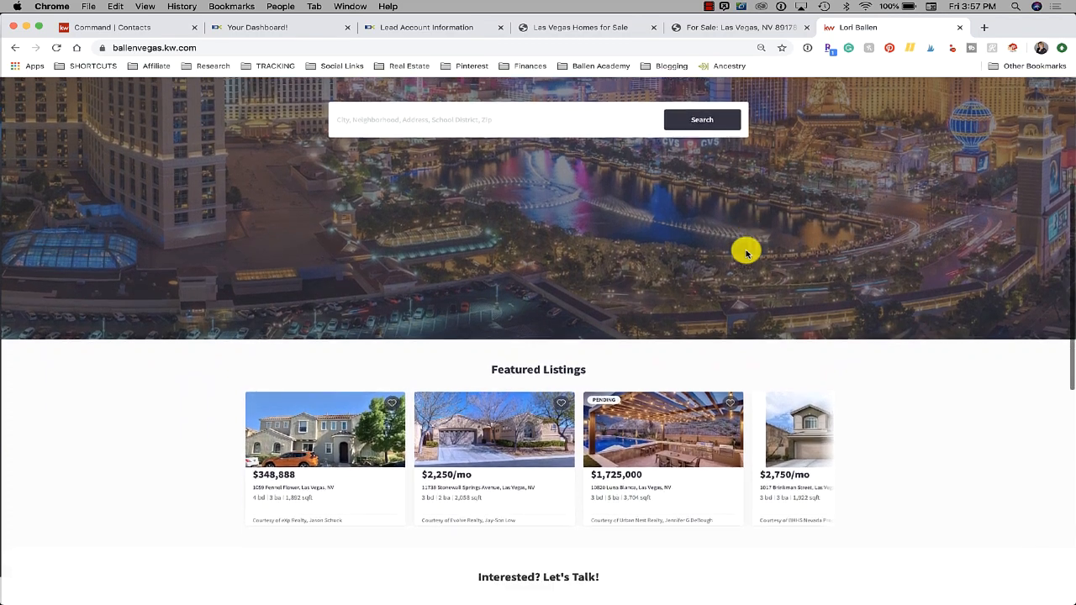
pyautogui.scroll(1, 747, 254)
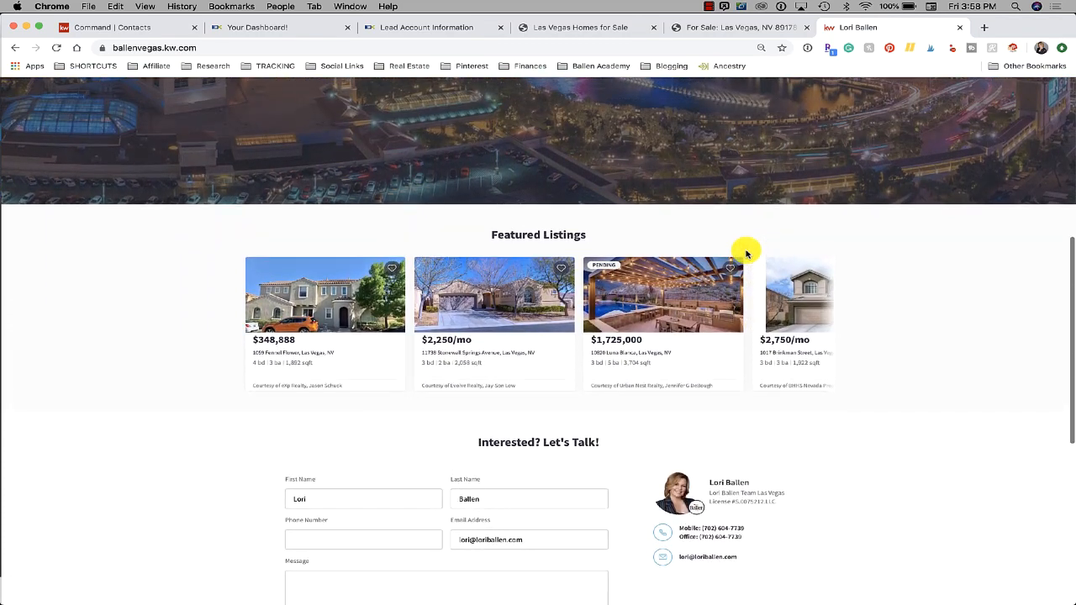
pyautogui.scroll(-1, 747, 254)
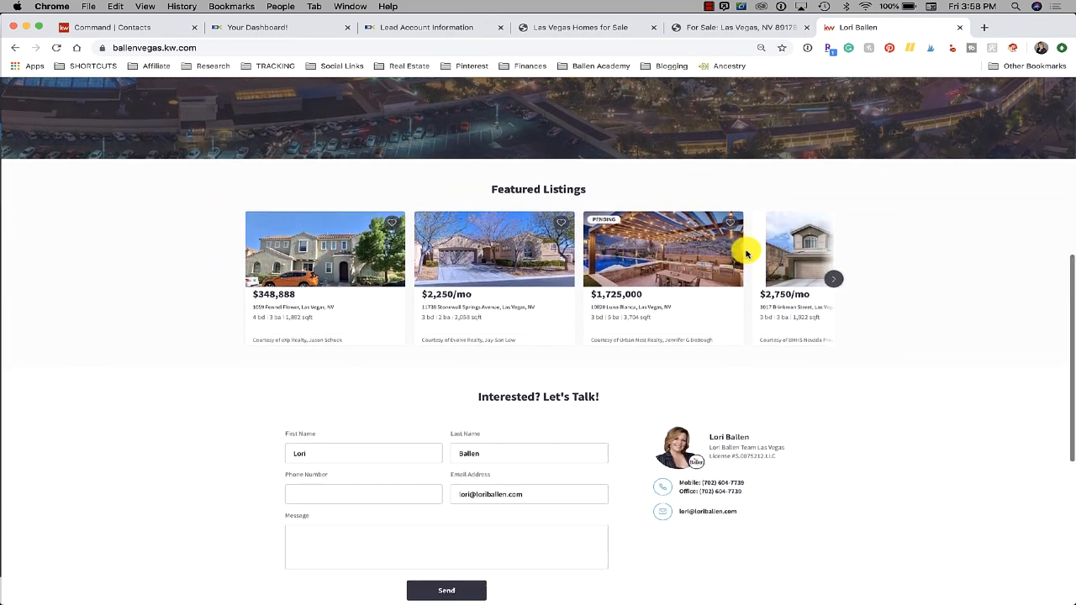
pyautogui.scroll(-1, 746, 254)
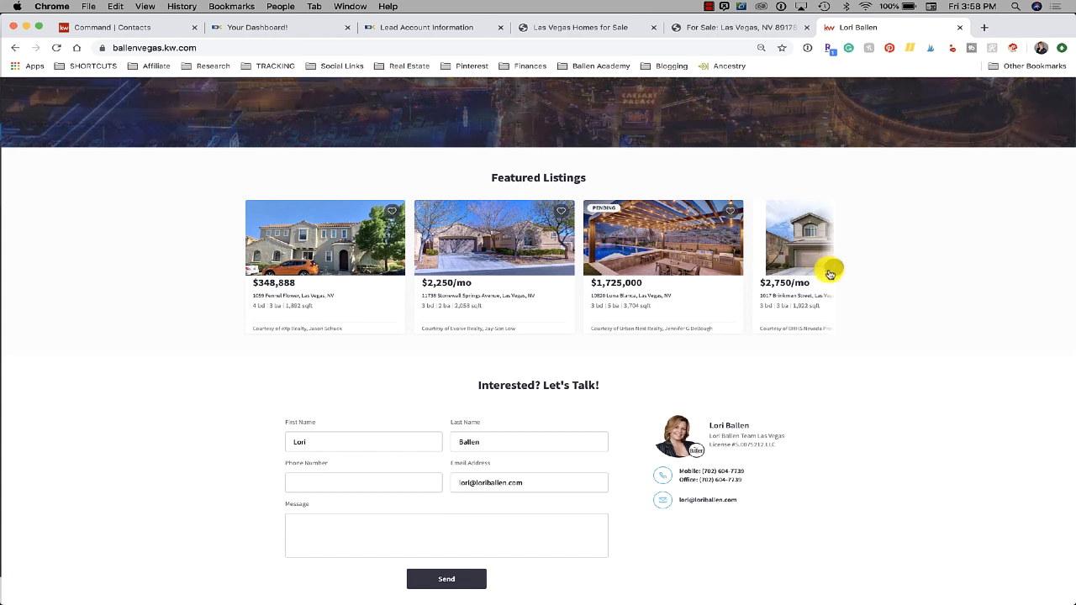
pyautogui.click(836, 272)
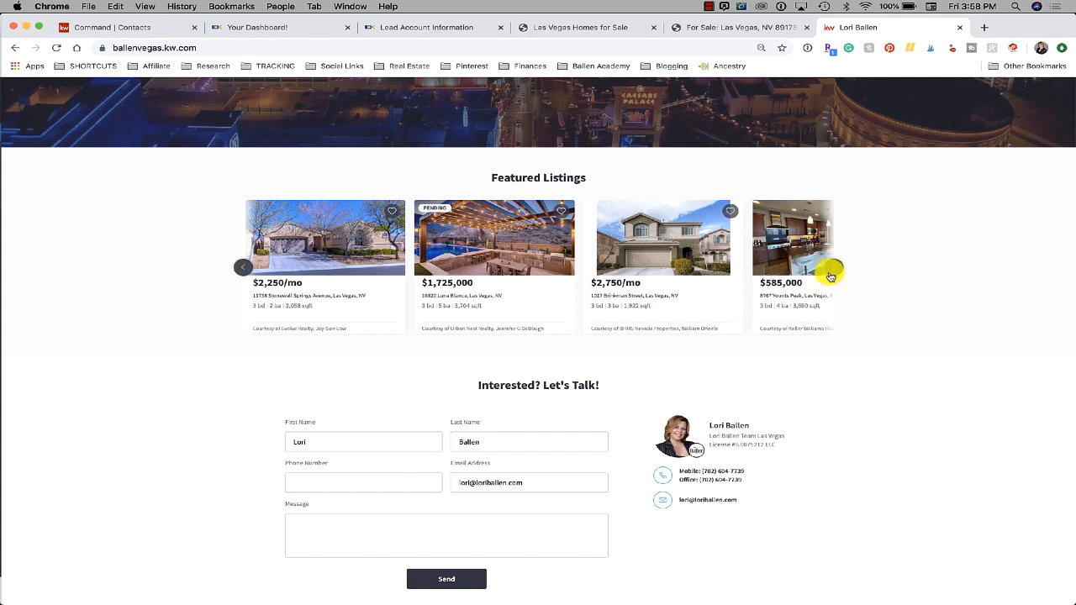
pyautogui.click(834, 271)
pyautogui.scroll(3, 915, 272)
pyautogui.scroll(3, 917, 274)
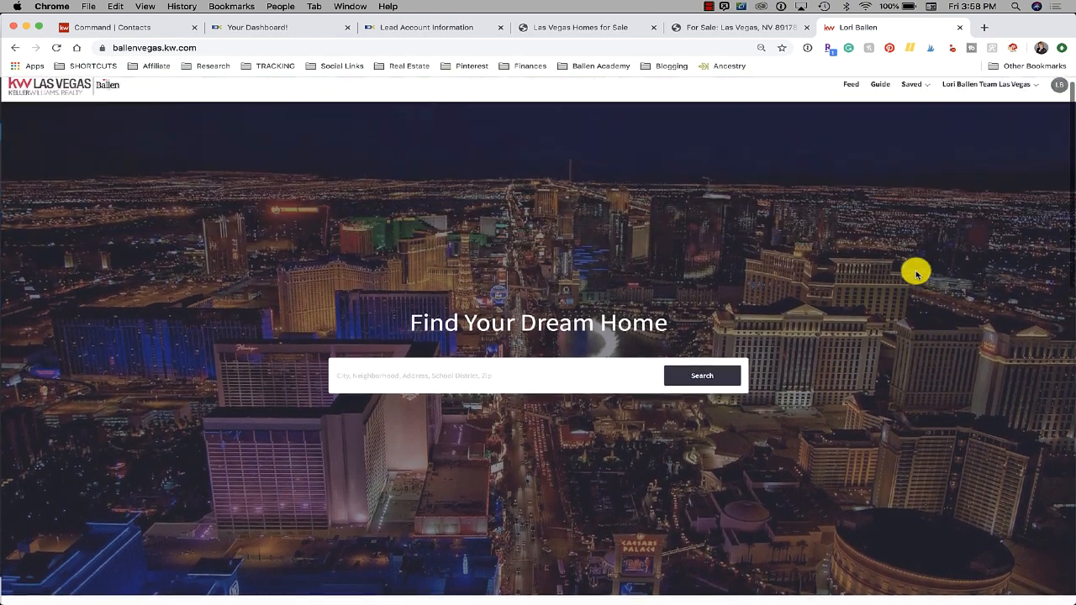
pyautogui.scroll(-5, 916, 273)
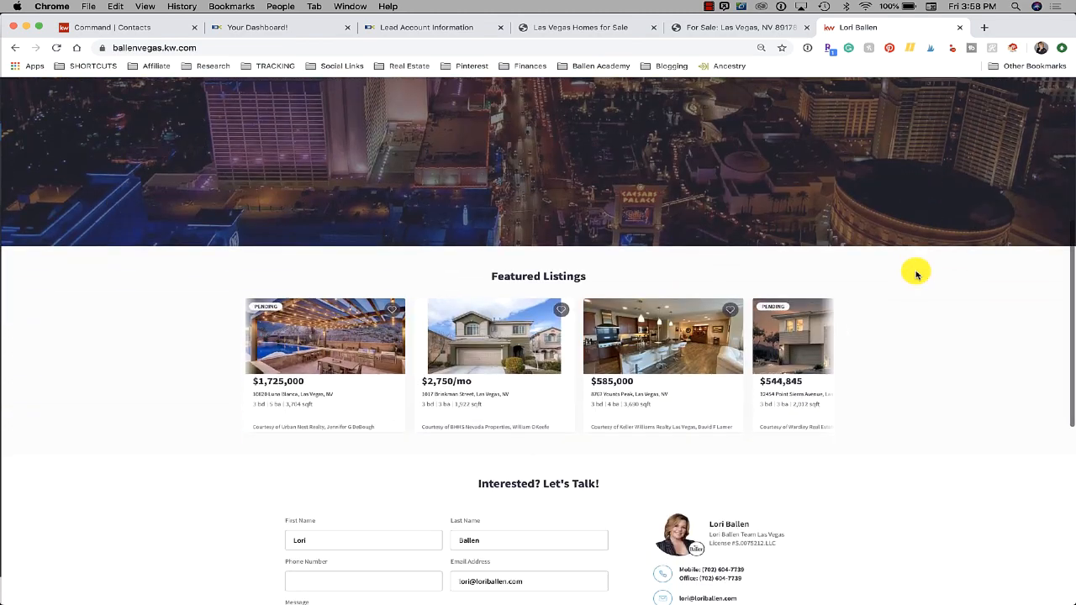
pyautogui.scroll(-1, 916, 274)
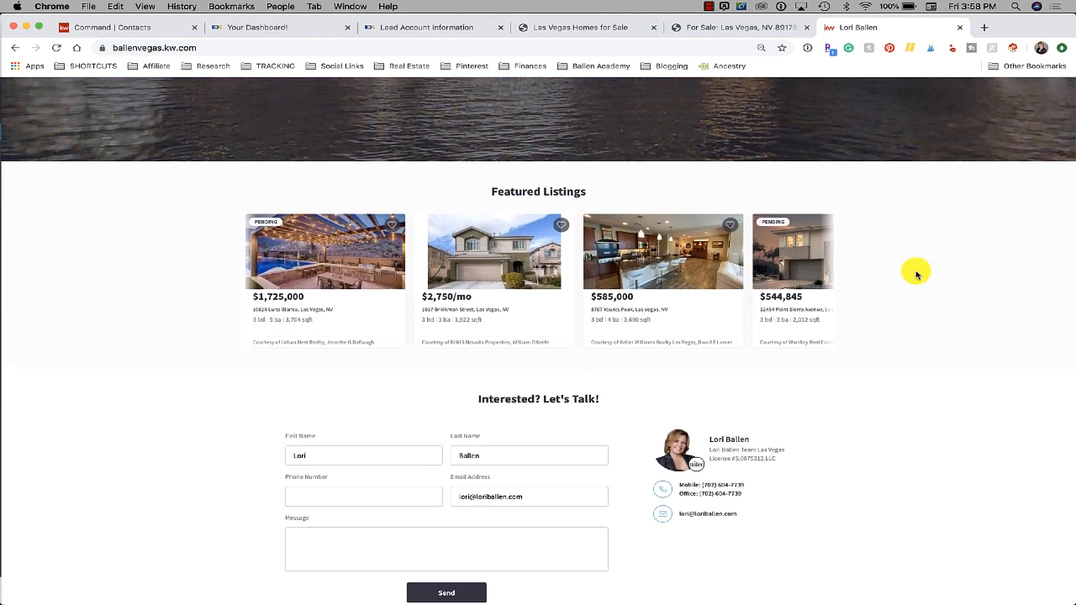
pyautogui.moveTo(456, 247)
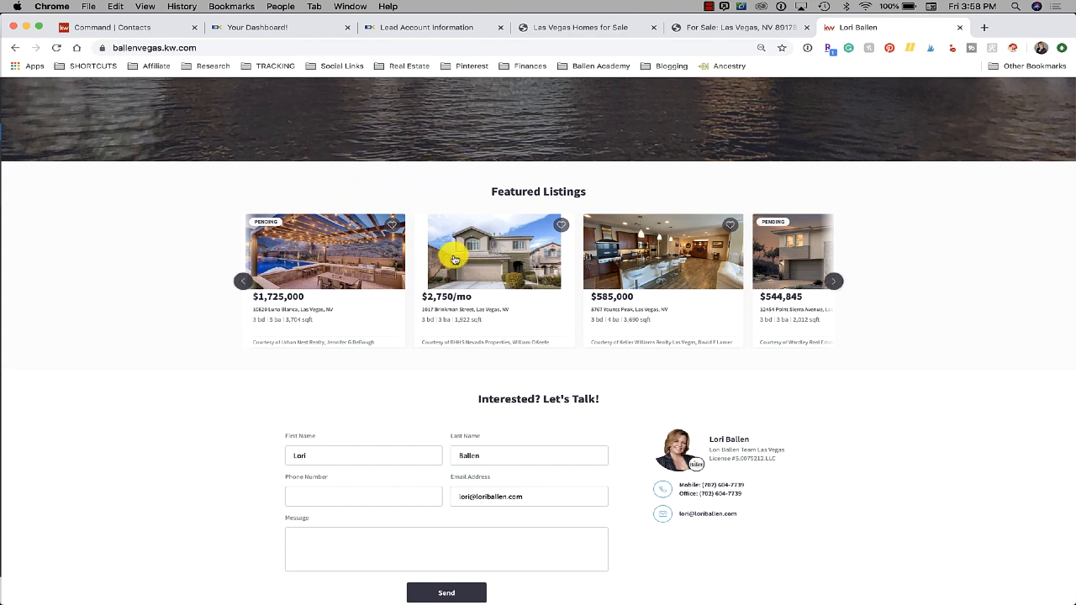
pyautogui.click(297, 263)
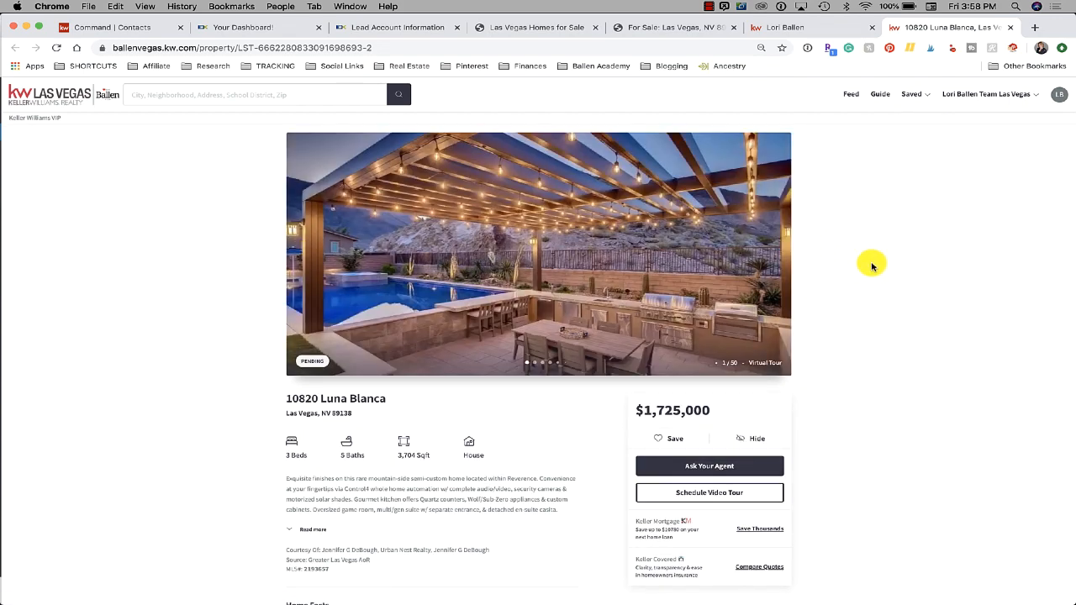
# Page through the Luna Blanca gallery from photo 1 to the bedroom at 19 of 50
pyautogui.click(775, 254)
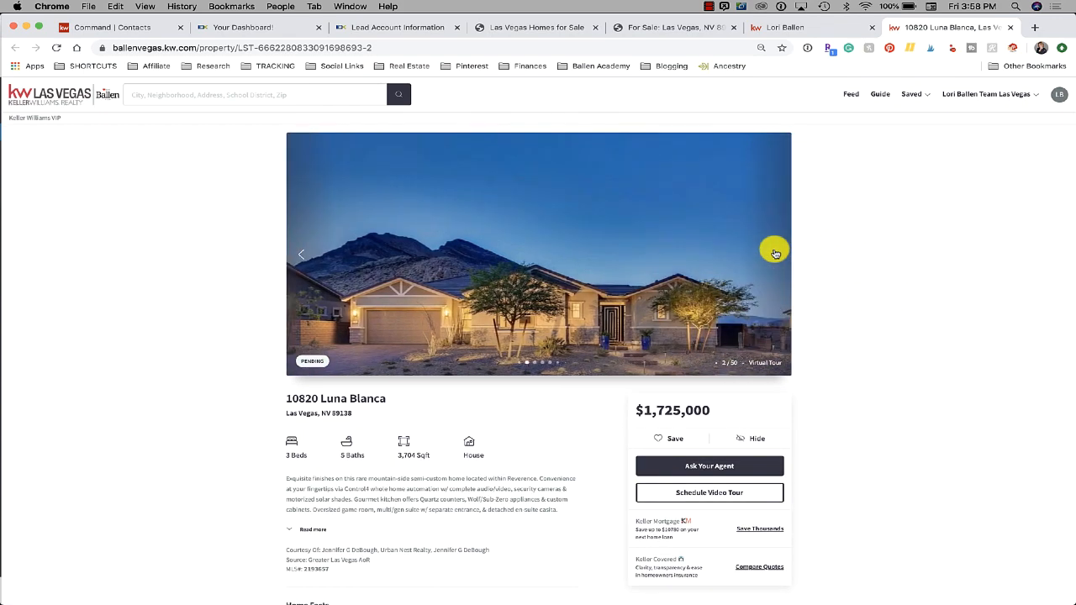
pyautogui.click(776, 254)
pyautogui.click(775, 254)
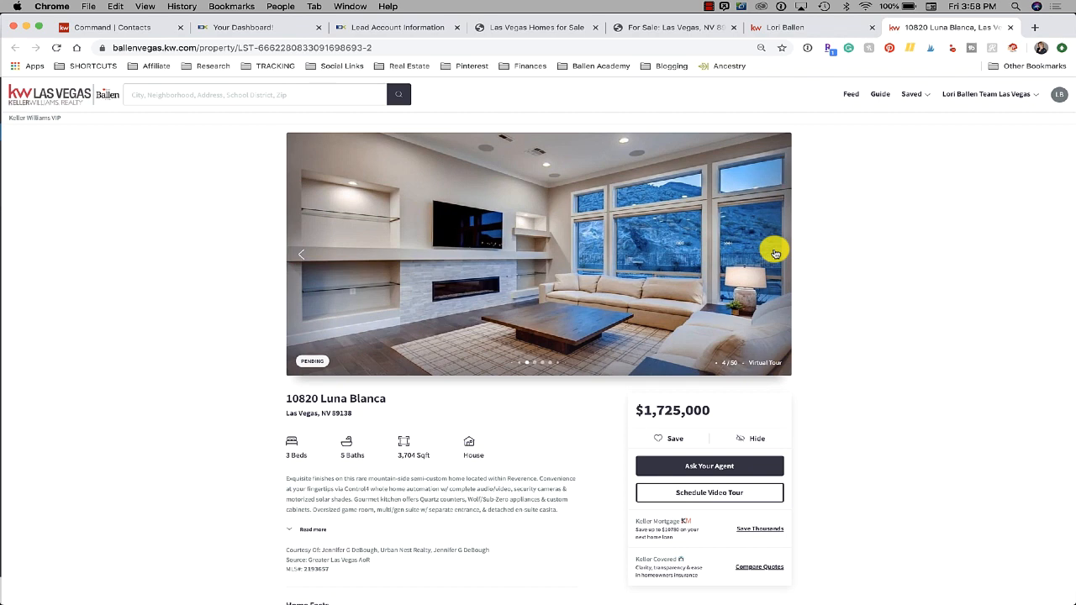
pyautogui.click(775, 254)
pyautogui.click(775, 254)
pyautogui.click(775, 254)
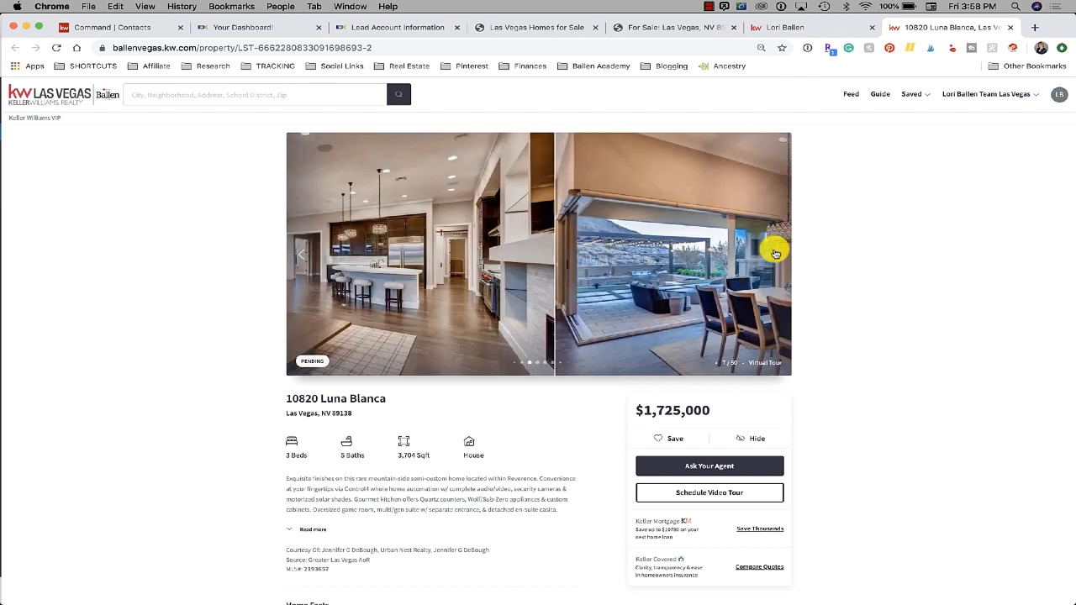
pyautogui.click(776, 254)
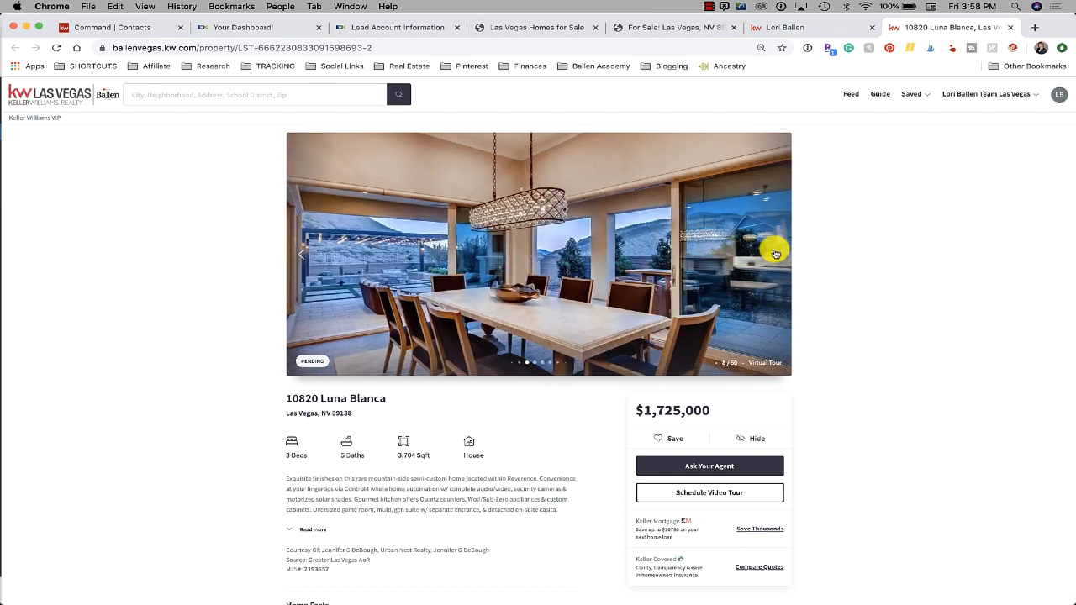
pyautogui.click(775, 254)
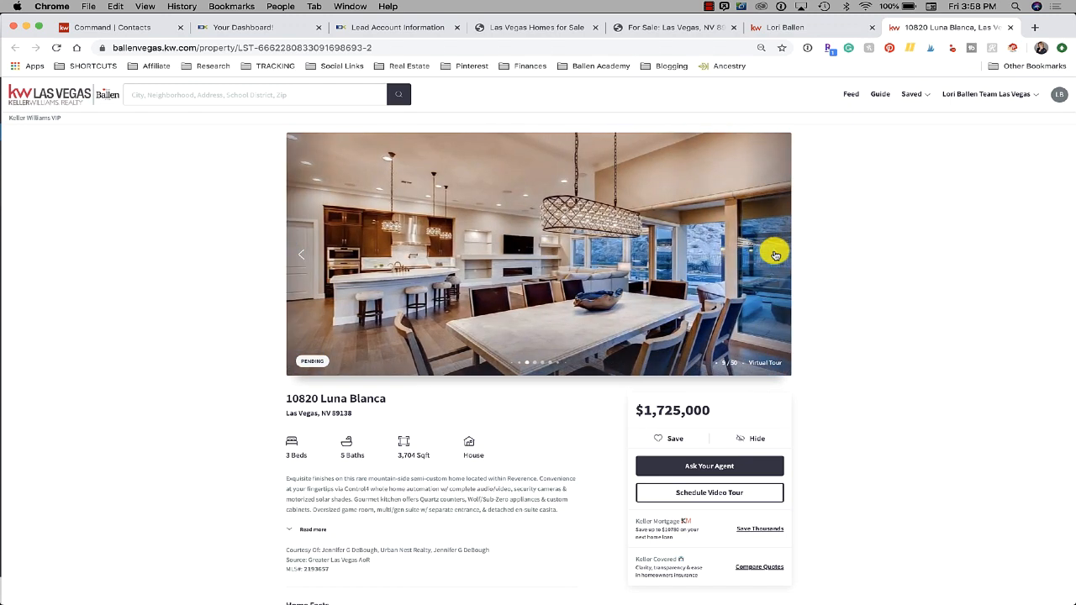
pyautogui.click(775, 254)
pyautogui.click(775, 254)
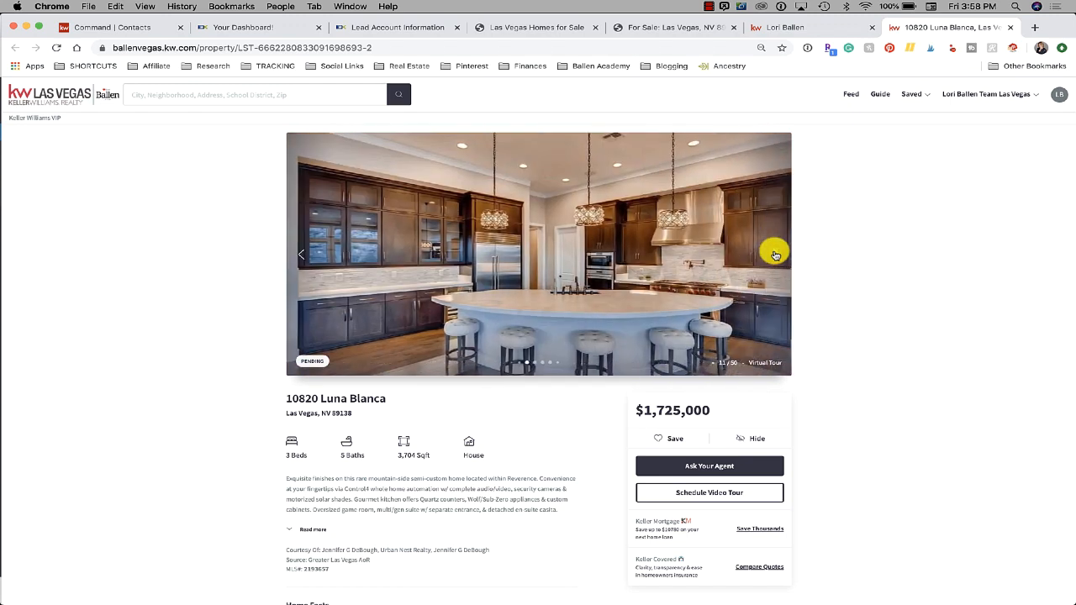
pyautogui.click(775, 254)
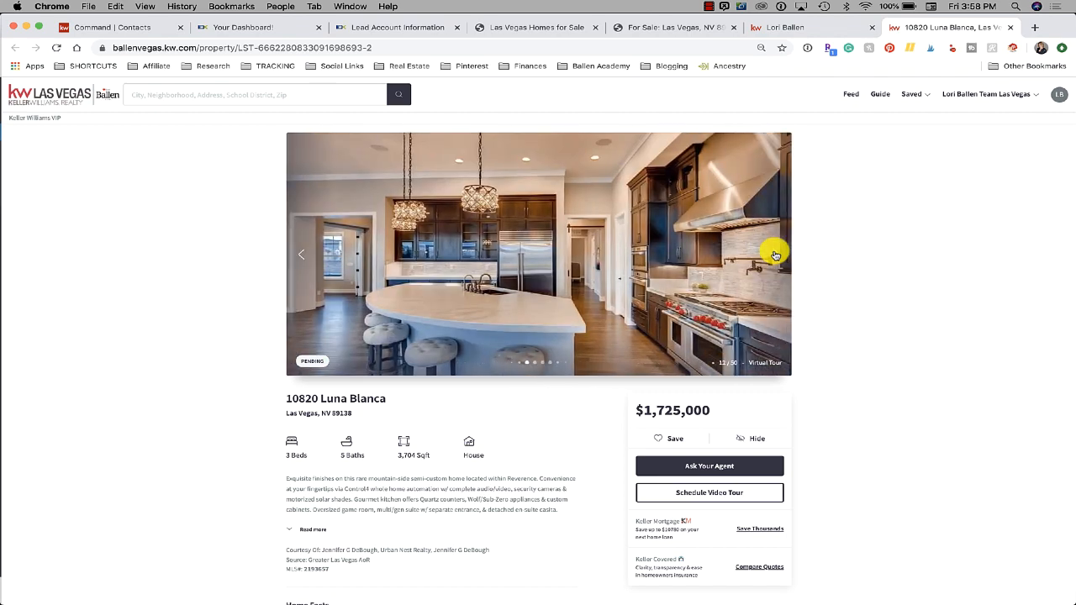
pyautogui.click(775, 254)
pyautogui.click(775, 254)
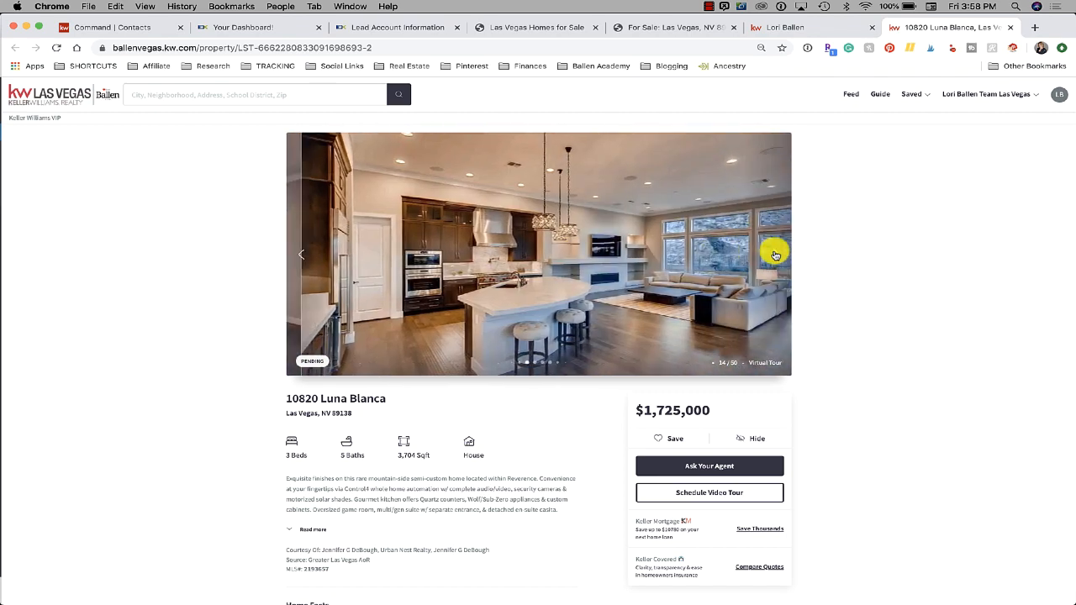
pyautogui.click(775, 254)
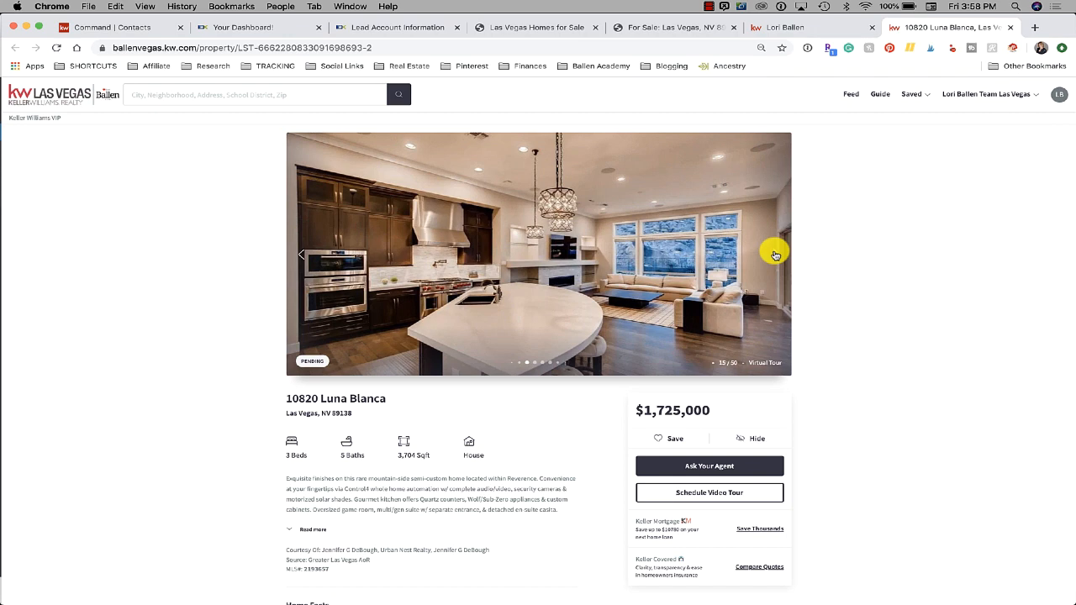
pyautogui.click(775, 254)
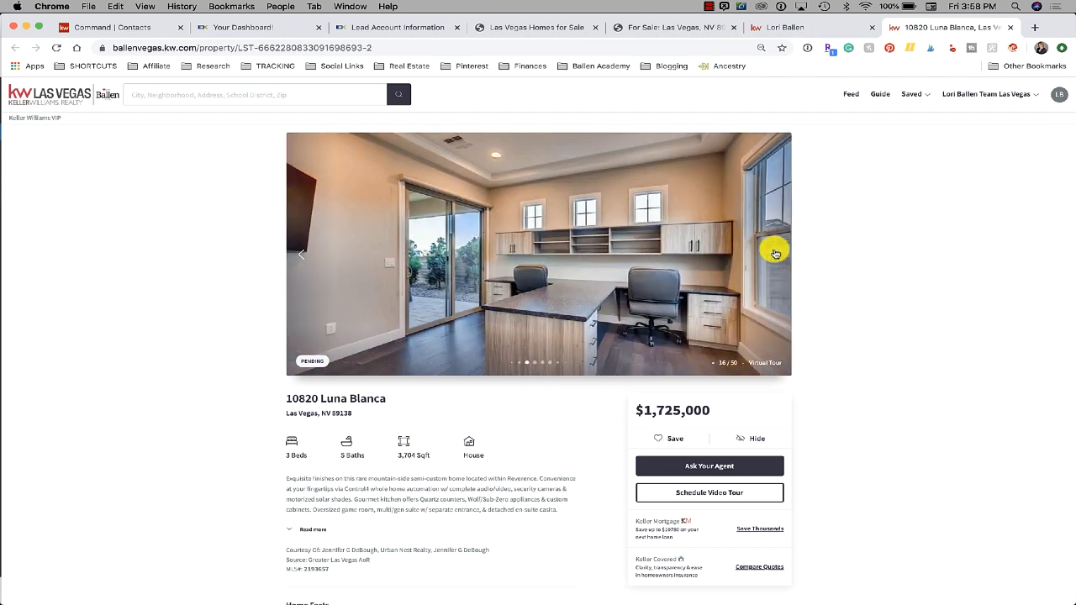
pyautogui.click(776, 254)
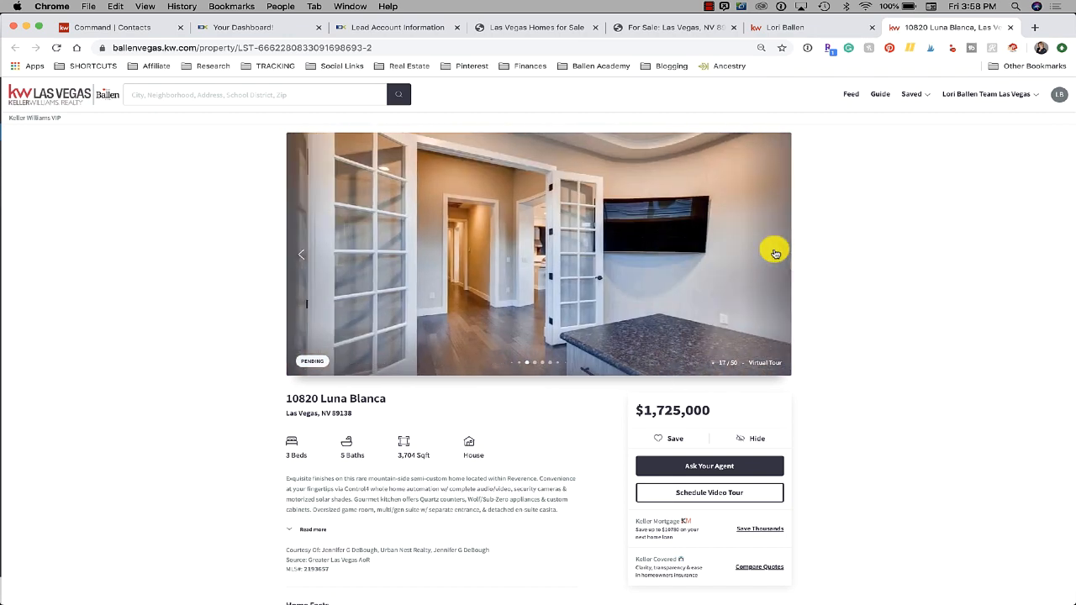
pyautogui.click(776, 254)
pyautogui.click(775, 256)
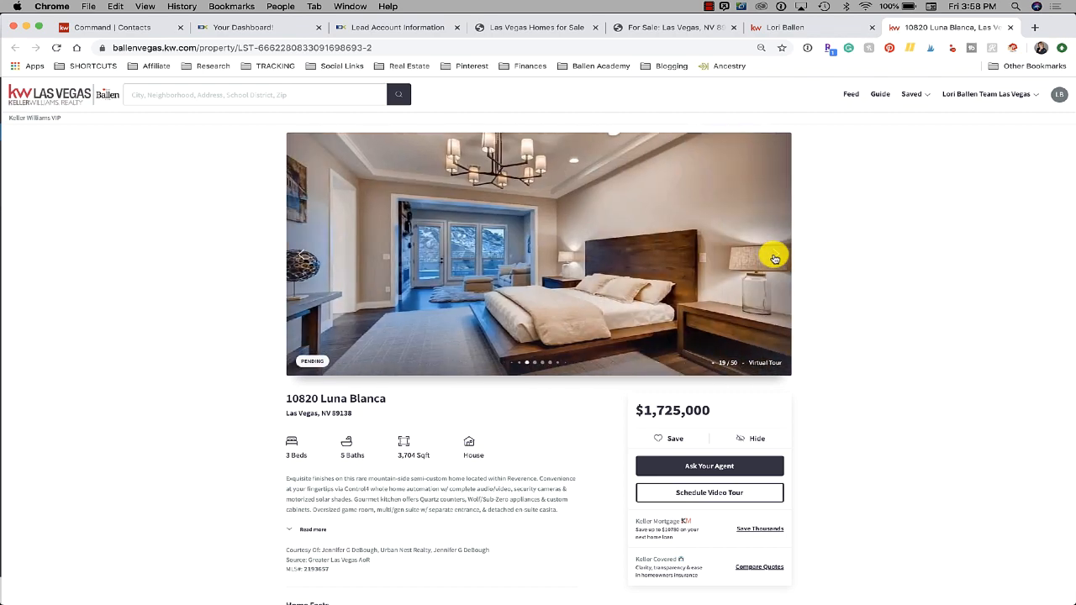
pyautogui.scroll(-2, 775, 258)
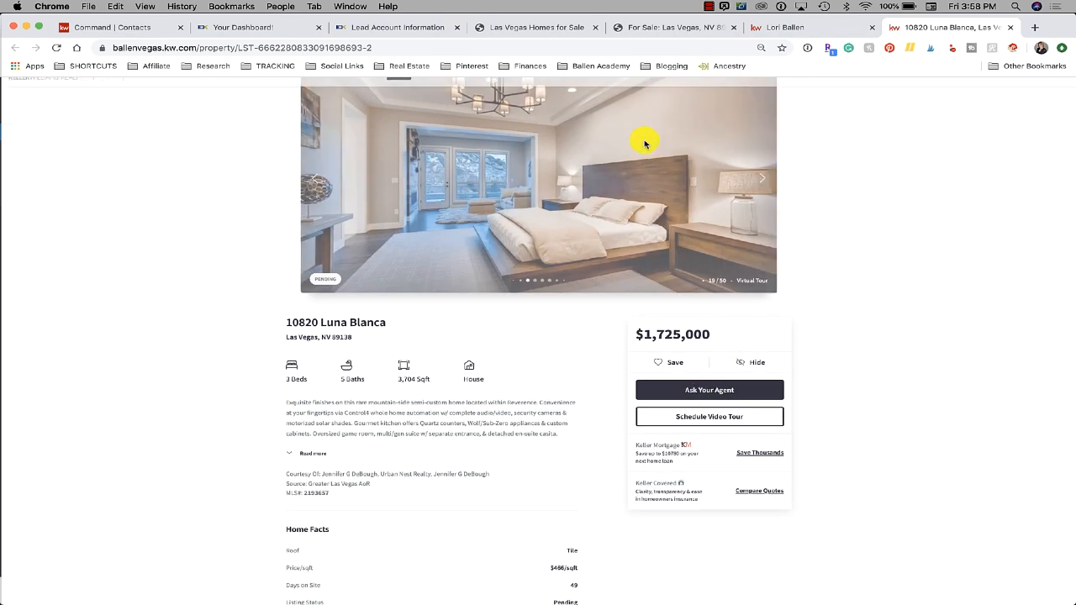
# Save the listing to the Favorites collection with the note 'Love that kitchen!'
pyautogui.click(672, 364)
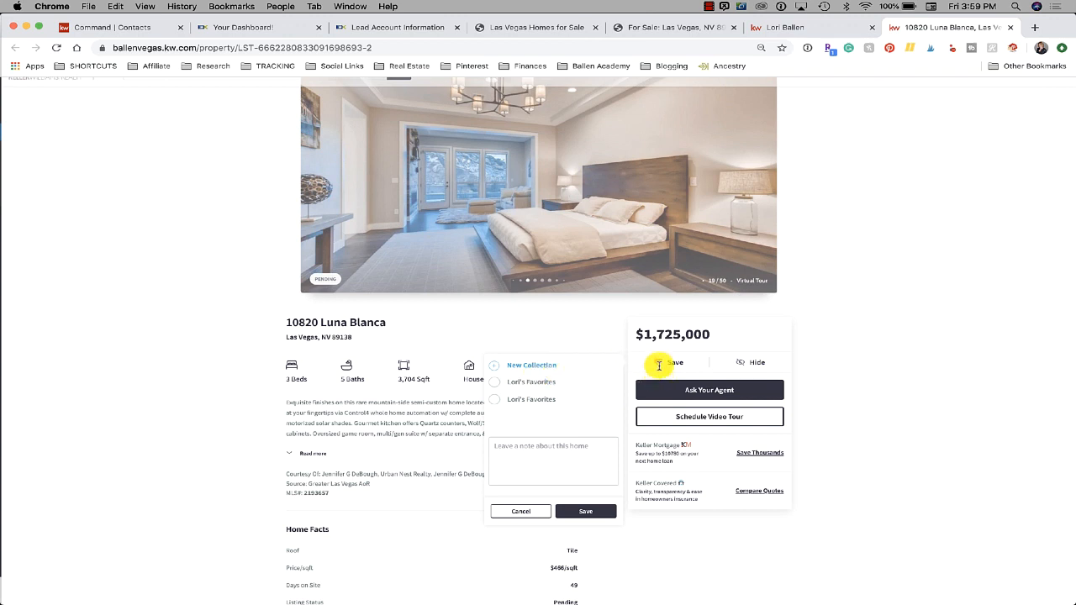
pyautogui.click(495, 383)
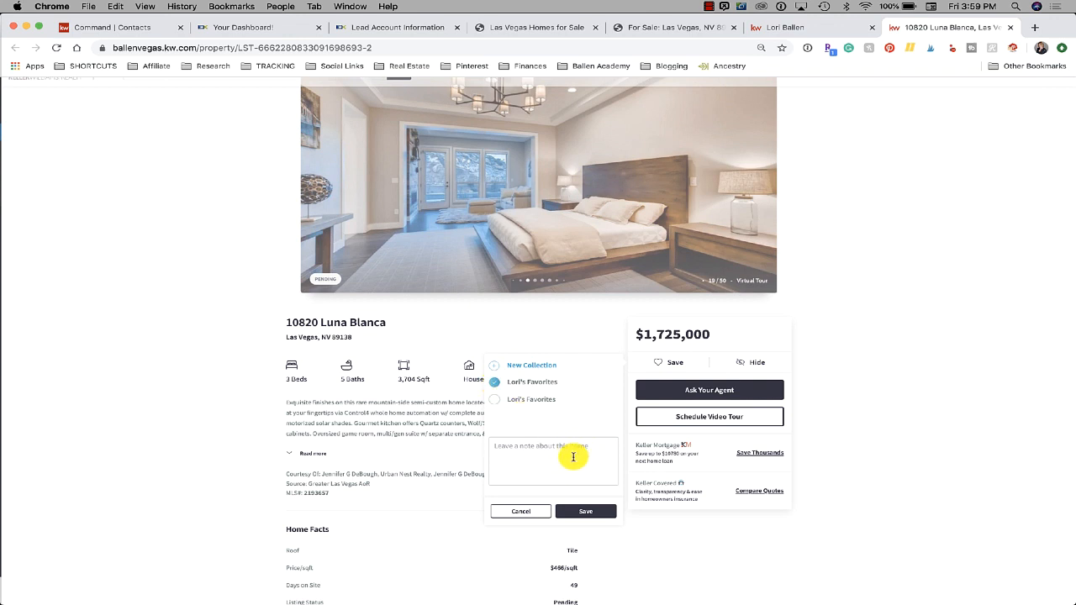
pyautogui.write('Love that kitchen!')
pyautogui.click(579, 513)
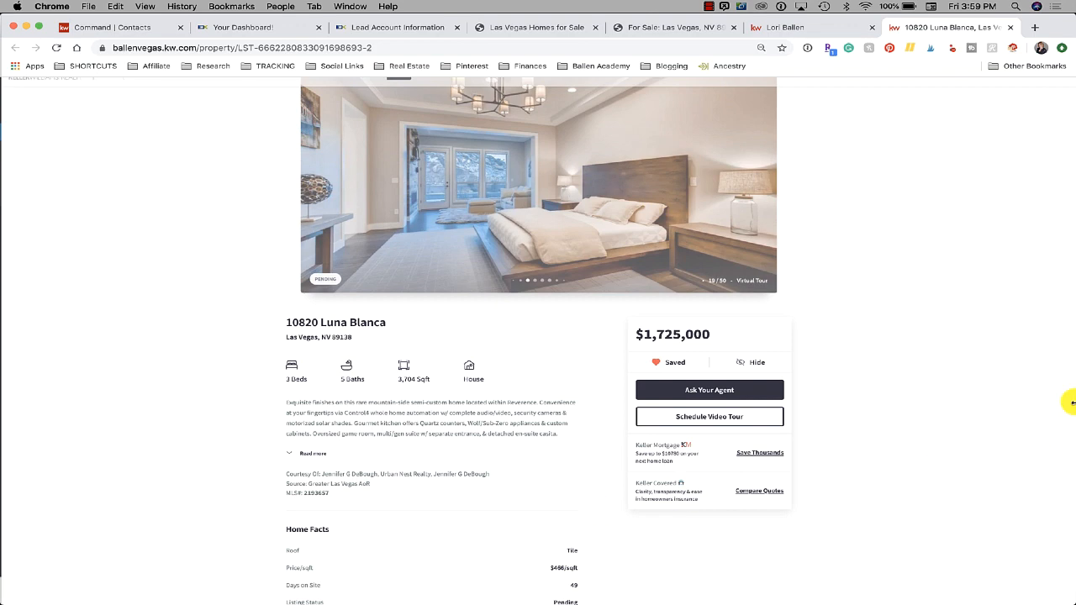
pyautogui.scroll(-10, 1064, 395)
pyautogui.scroll(-5, 873, 354)
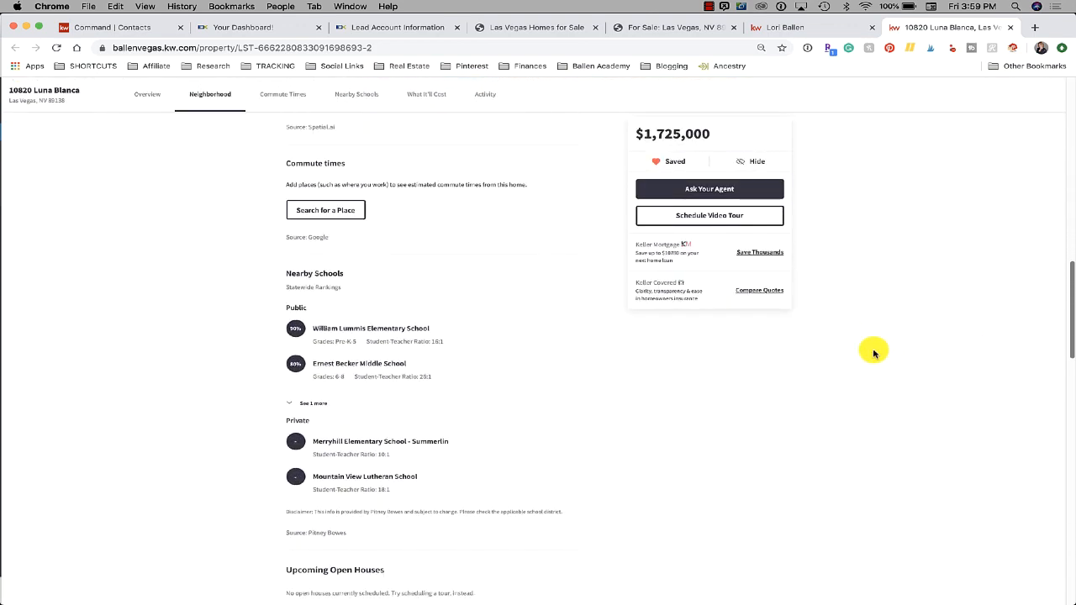
pyautogui.scroll(-2, 874, 354)
pyautogui.scroll(15, 874, 353)
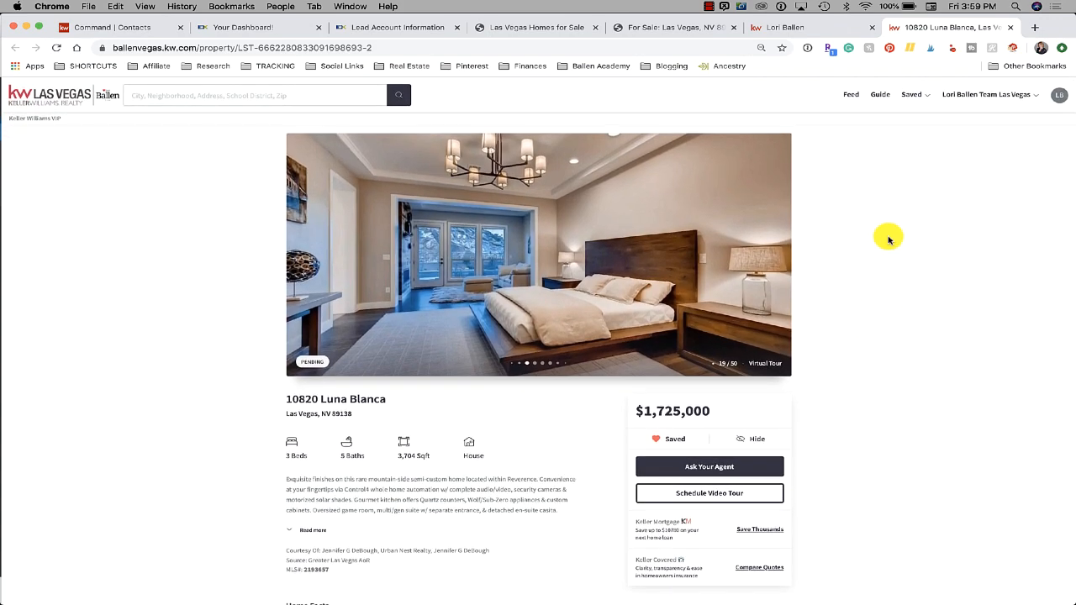
pyautogui.click(913, 94)
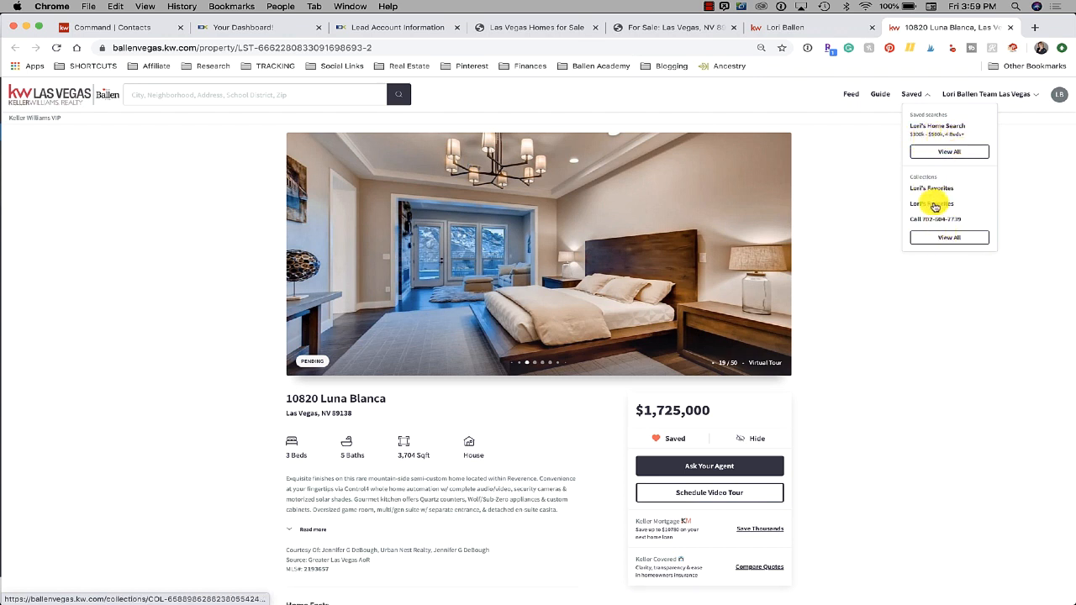
pyautogui.click(951, 156)
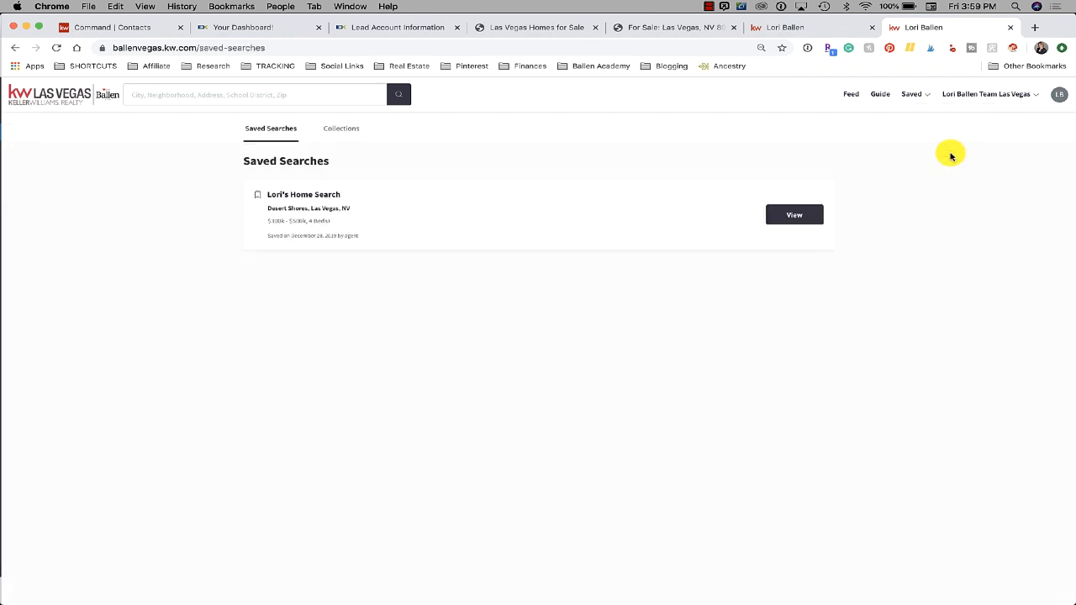
pyautogui.click(795, 215)
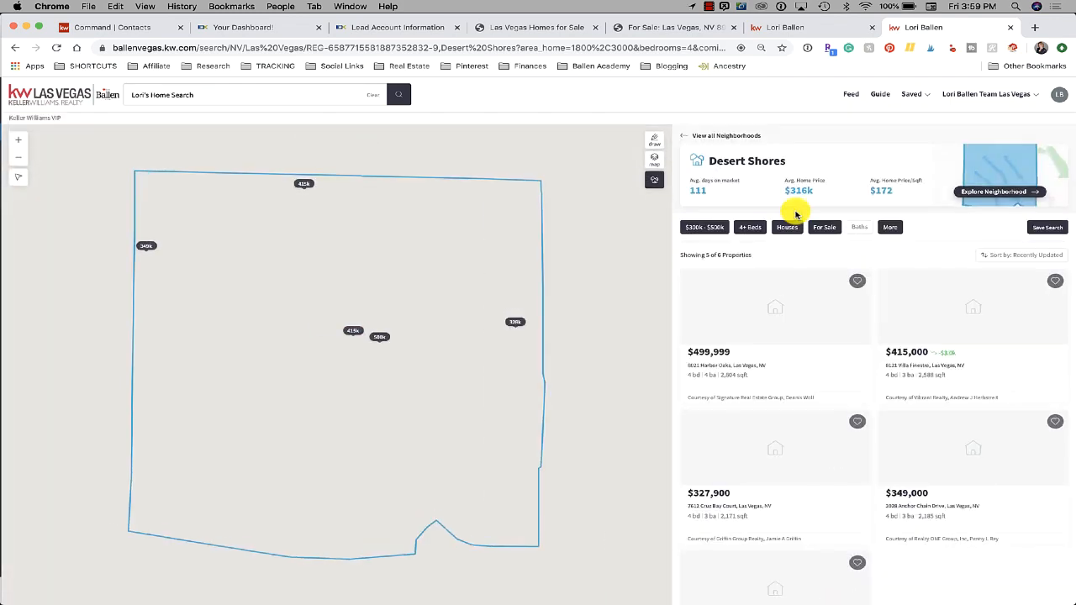
pyautogui.scroll(-2, 796, 215)
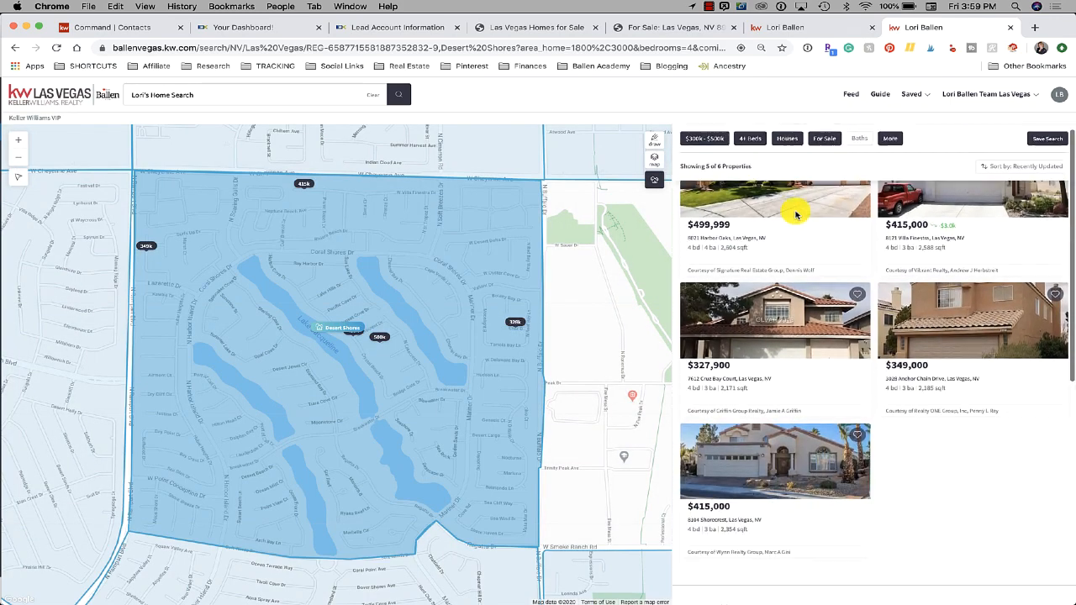
pyautogui.scroll(-5, 899, 324)
pyautogui.scroll(-5, 900, 324)
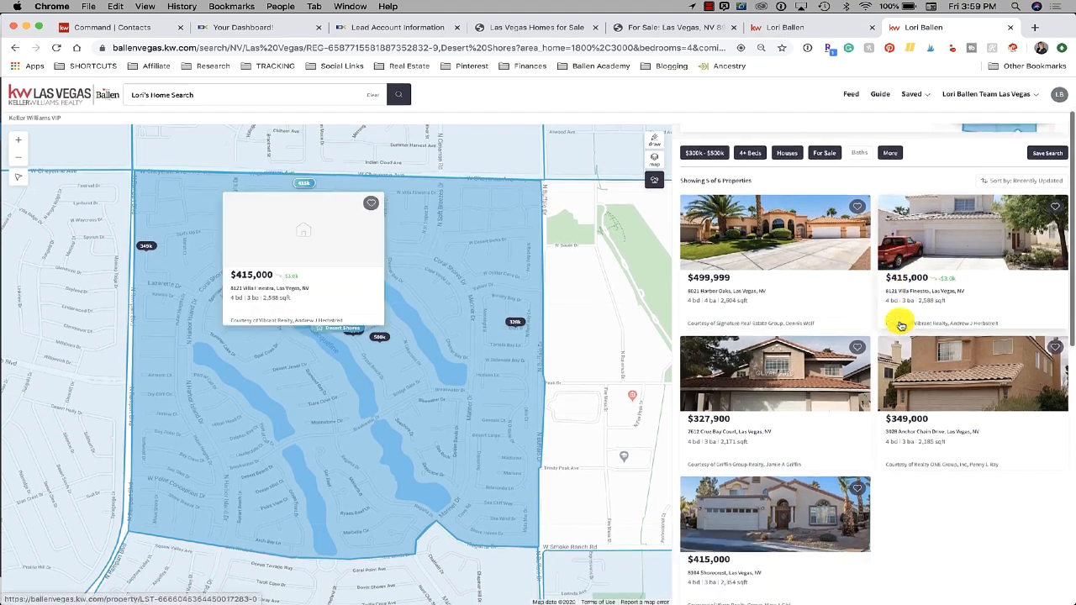
pyautogui.scroll(3, 901, 323)
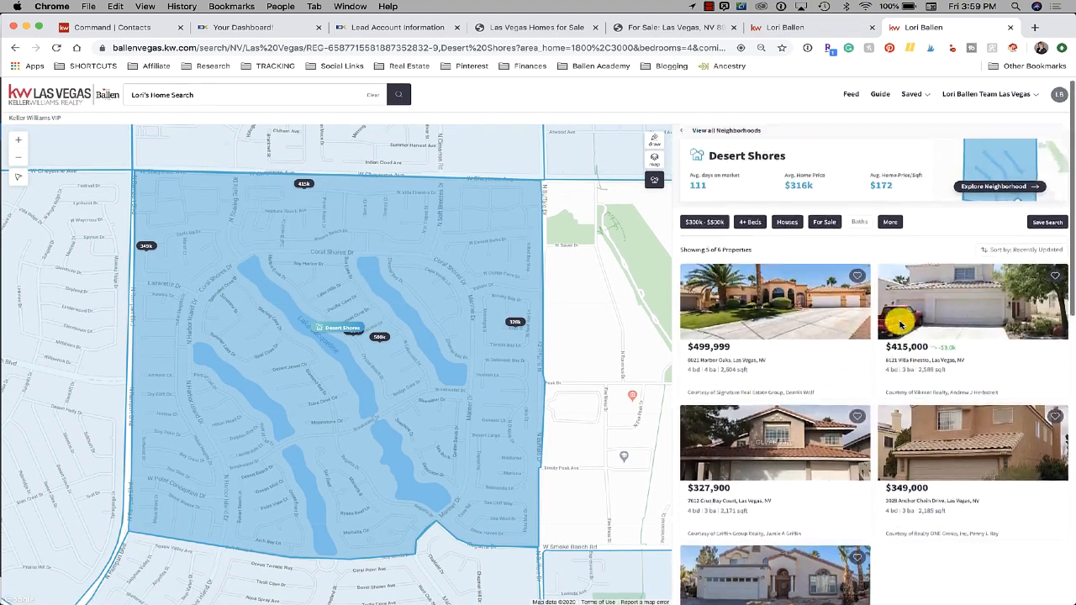
pyautogui.scroll(1, 900, 324)
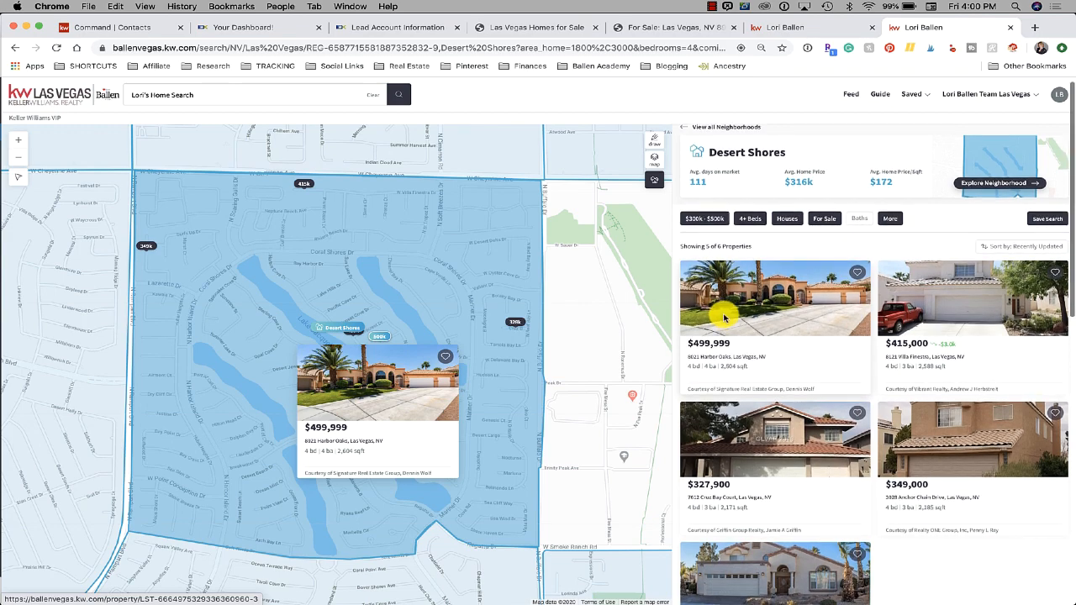
pyautogui.click(749, 307)
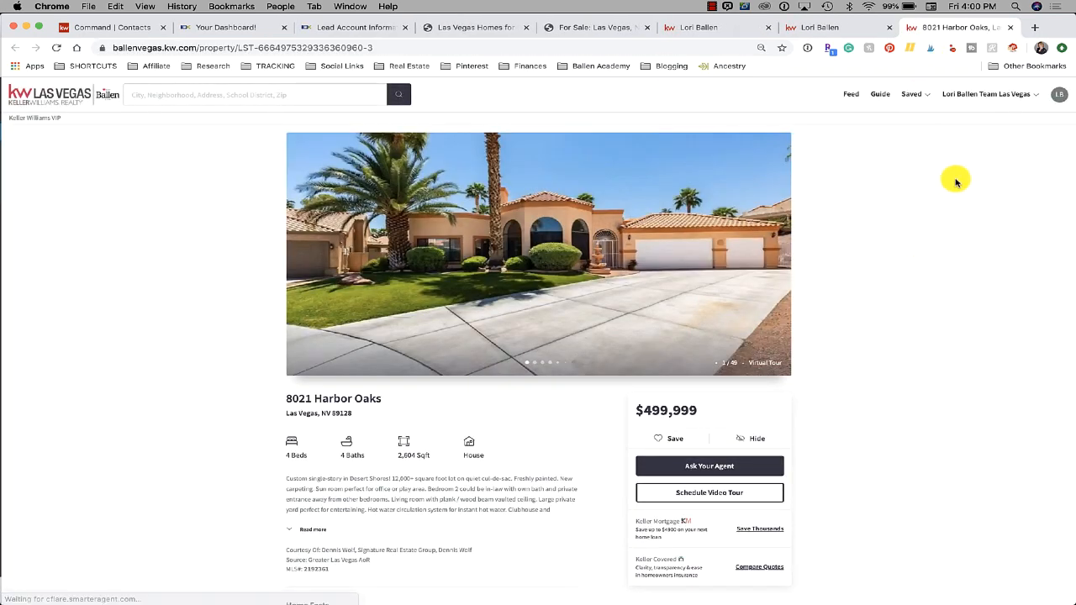
pyautogui.scroll(-2, 956, 180)
pyautogui.click(673, 366)
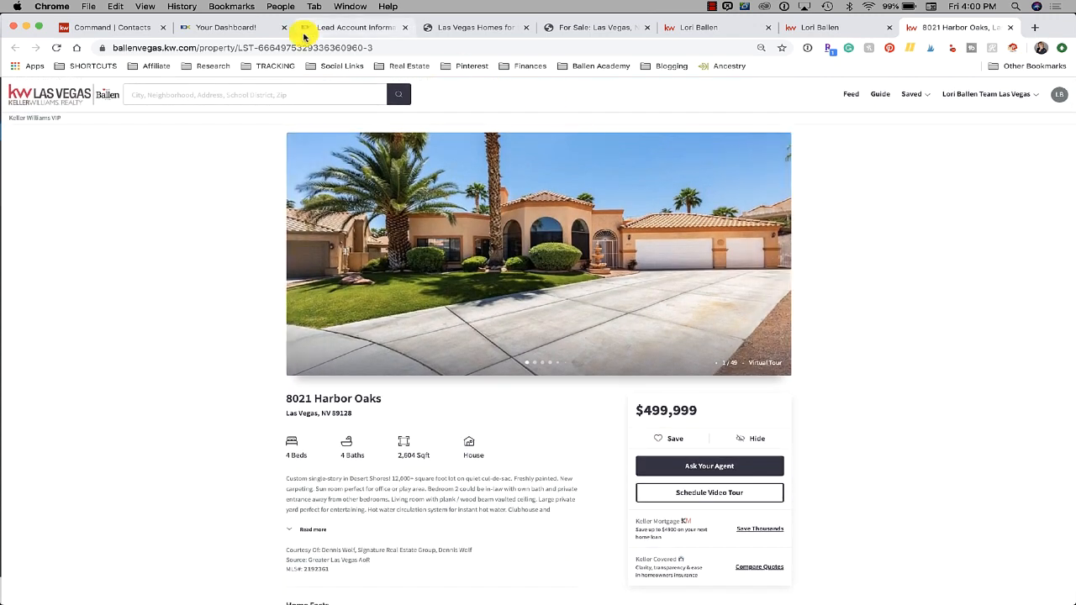
pyautogui.click(143, 32)
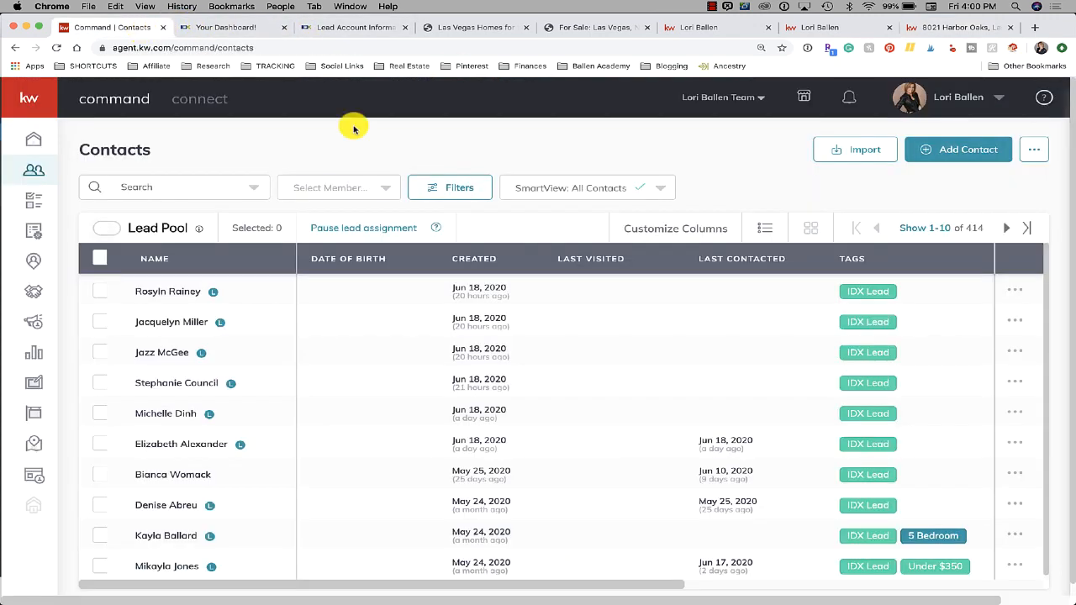
pyautogui.click(851, 101)
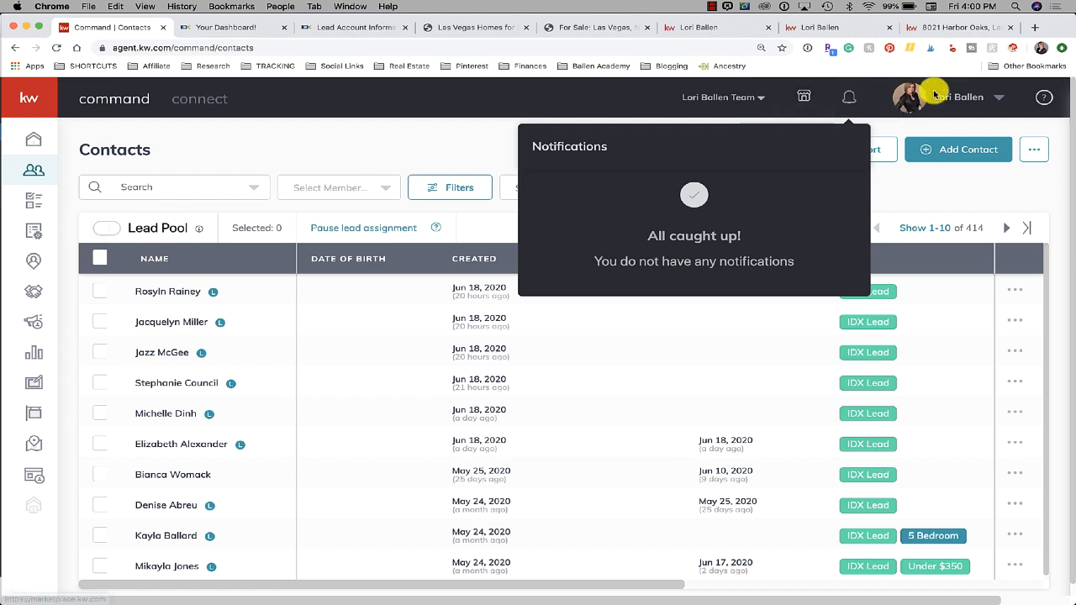
pyautogui.click(961, 32)
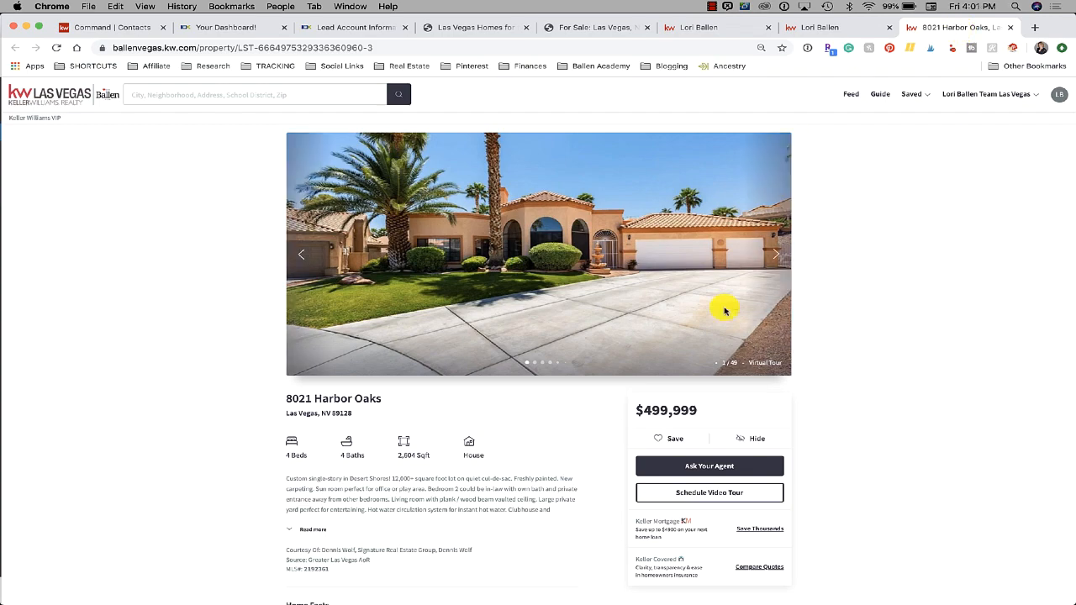
pyautogui.scroll(-3, 325, 377)
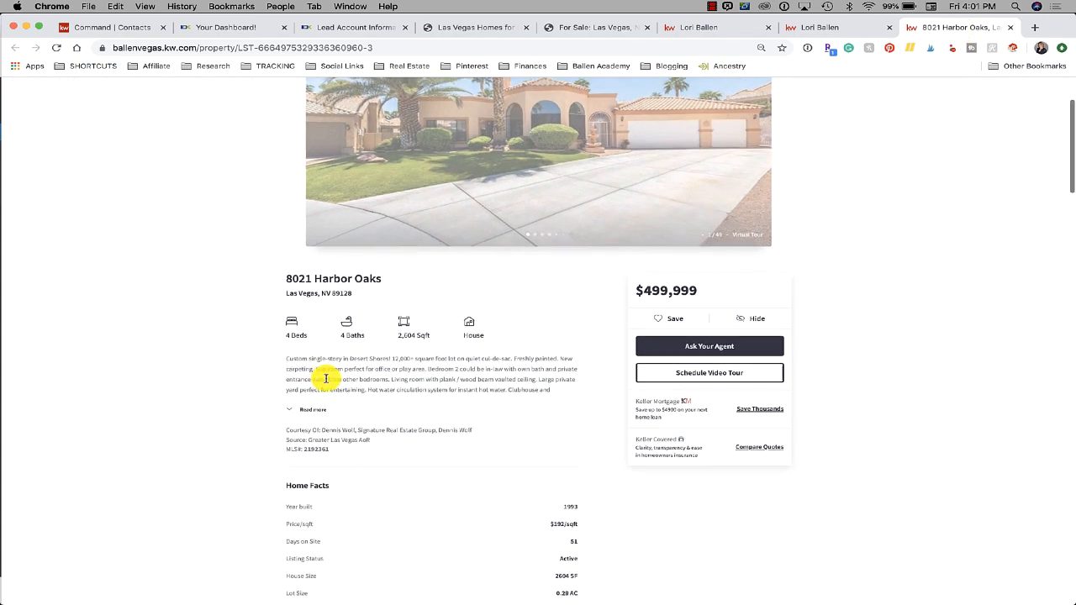
pyautogui.scroll(-4, 322, 376)
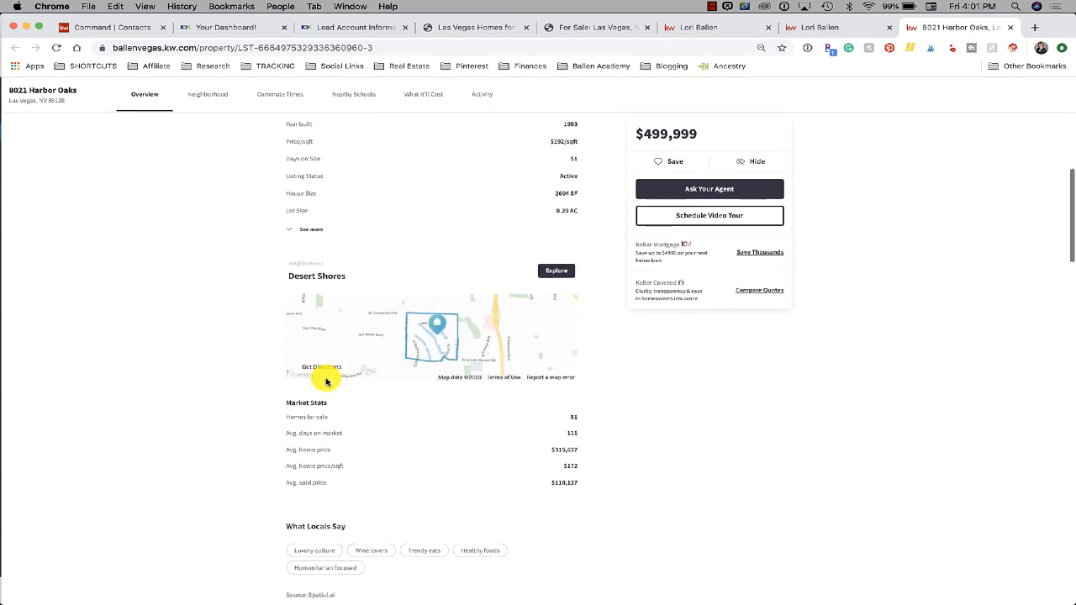
pyautogui.scroll(-5, 323, 376)
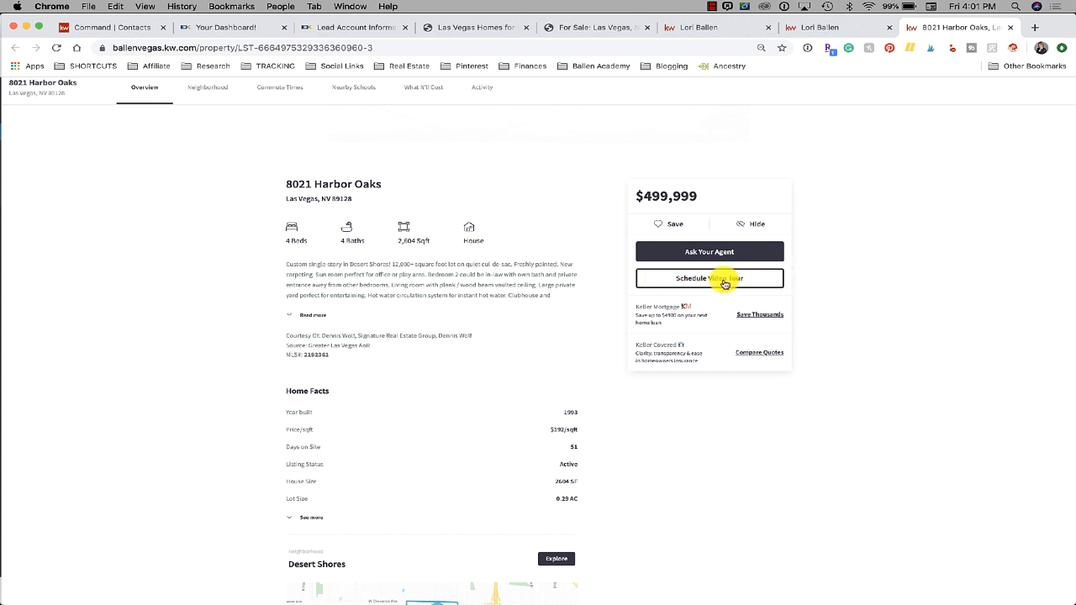
pyautogui.click(714, 280)
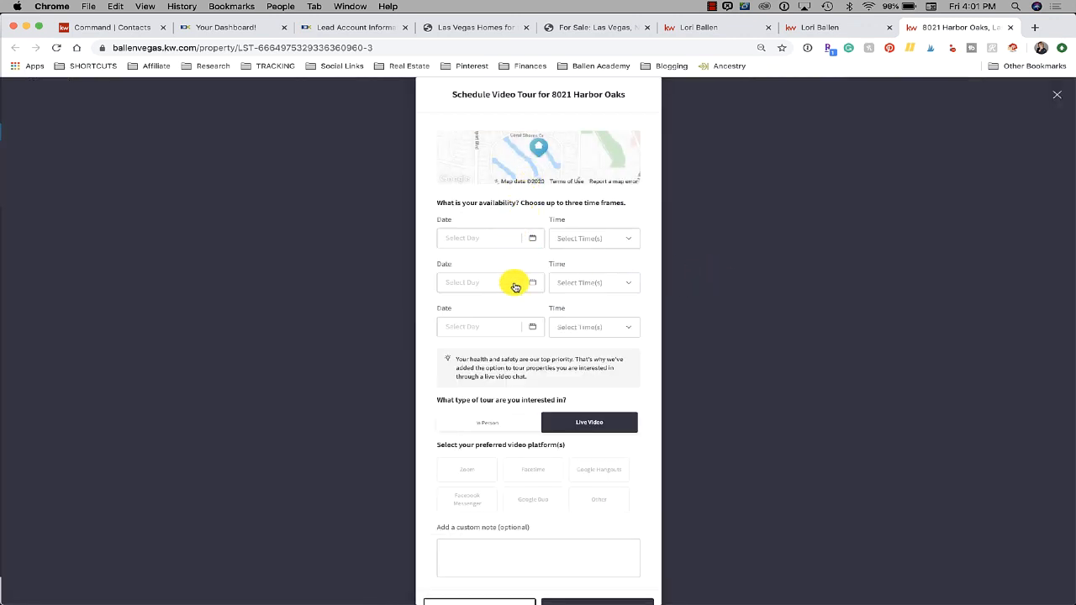
pyautogui.scroll(-2, 532, 417)
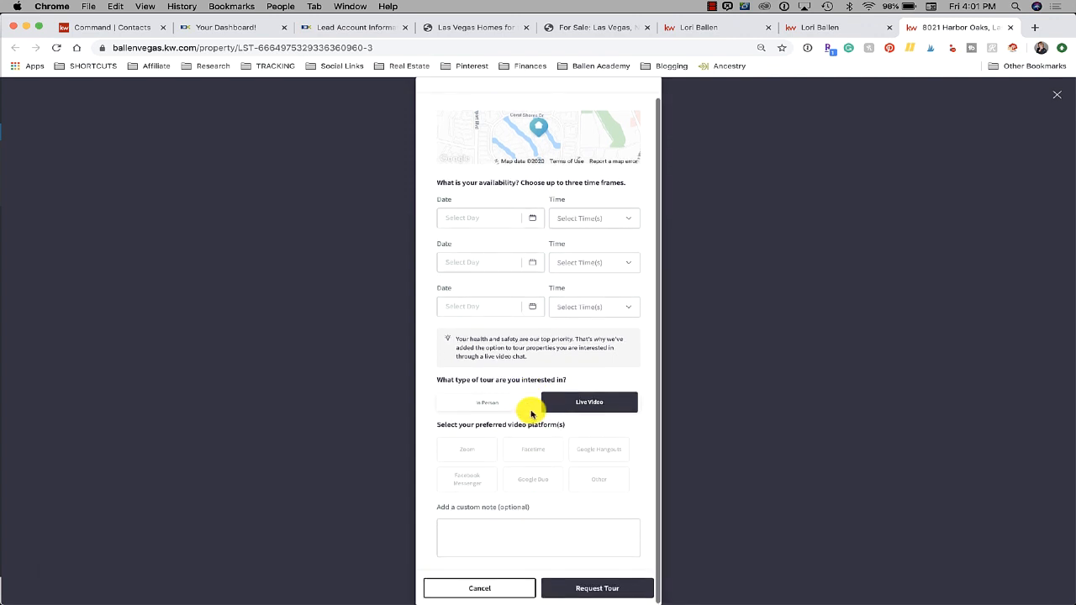
pyautogui.click(473, 591)
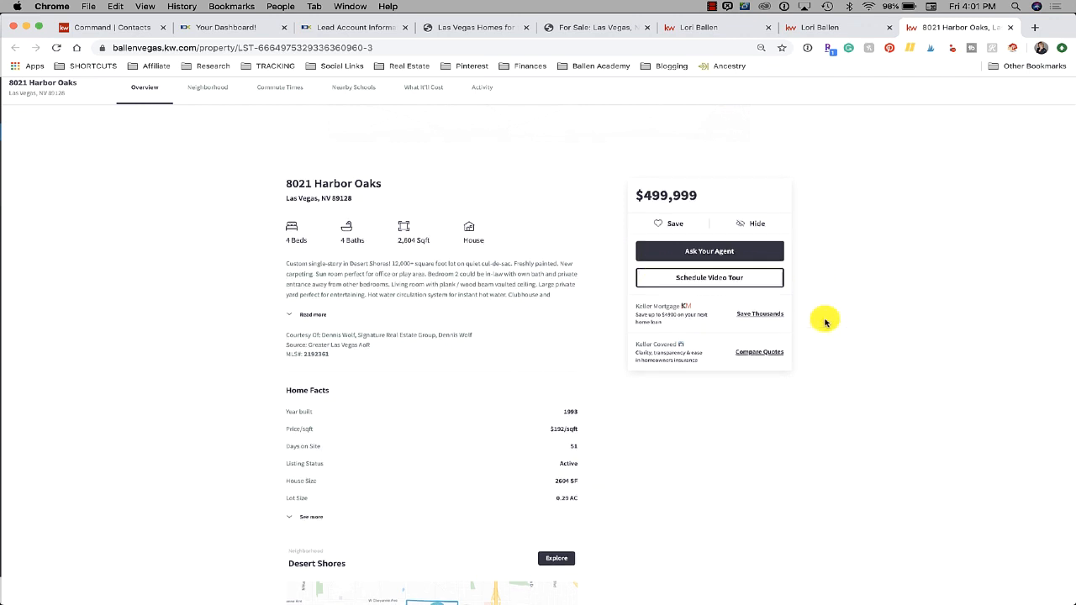
pyautogui.scroll(-1, 824, 319)
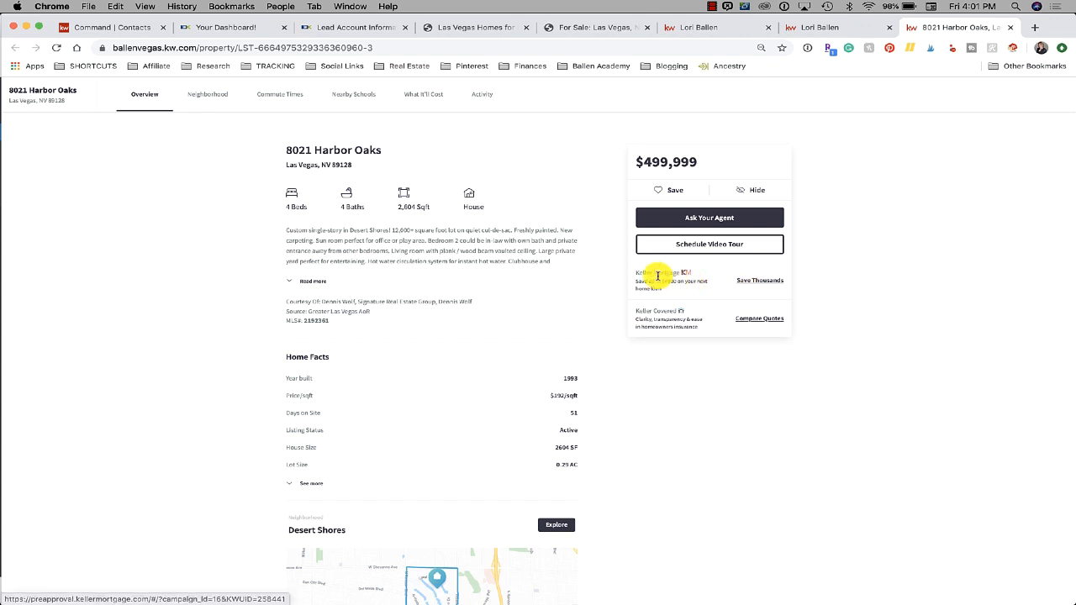
# Accept the Keller Mortgage disclosures, reach the ZeroPlus pre-approval form, then return to Harbor Oaks
pyautogui.click(753, 283)
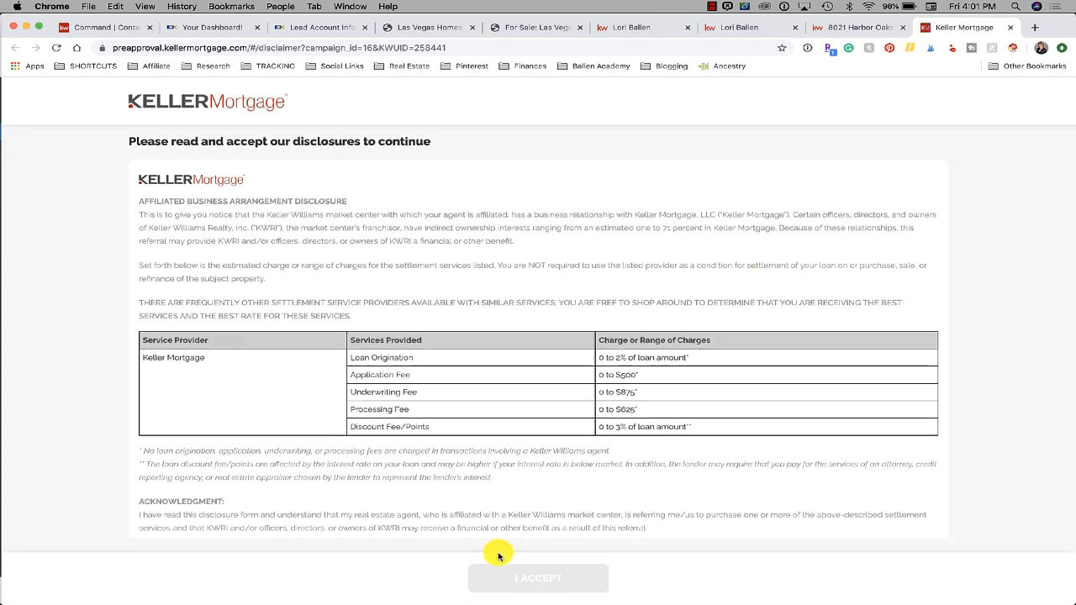
pyautogui.scroll(-3, 614, 421)
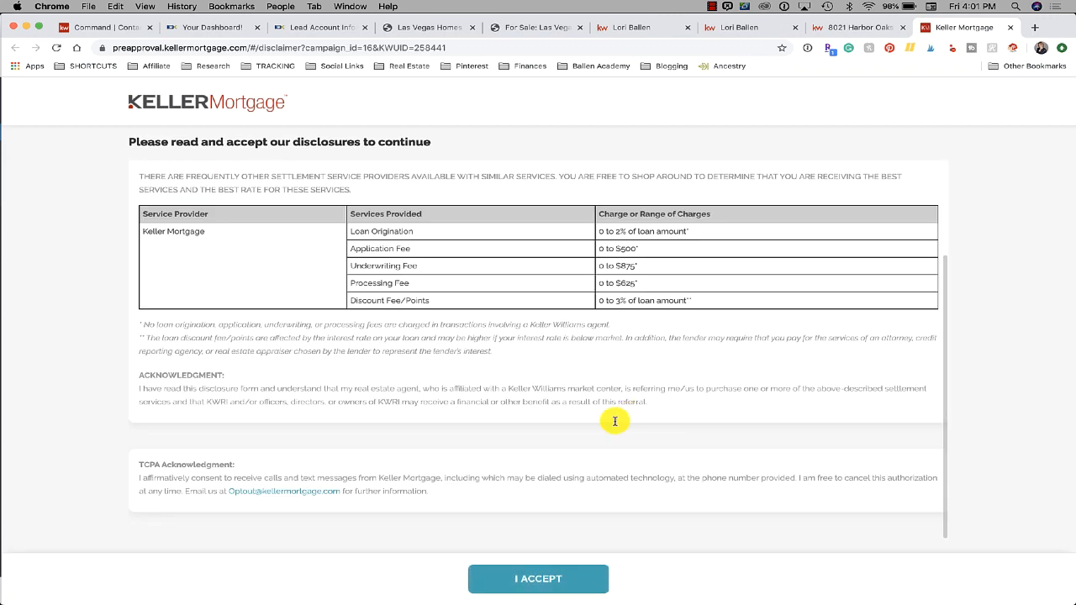
pyautogui.click(557, 583)
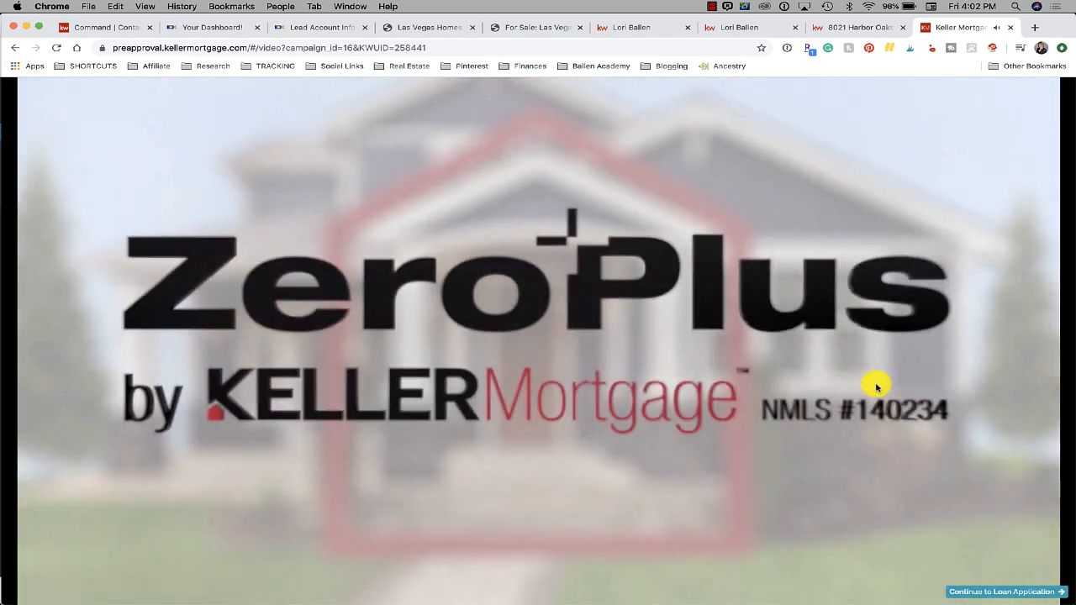
pyautogui.click(991, 591)
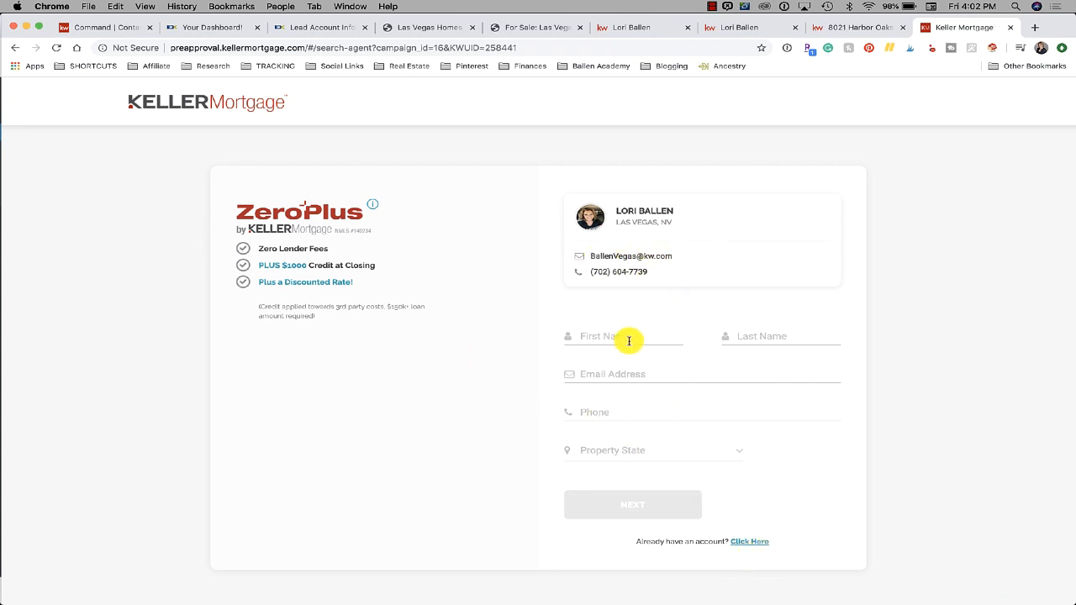
pyautogui.scroll(-3, 533, 380)
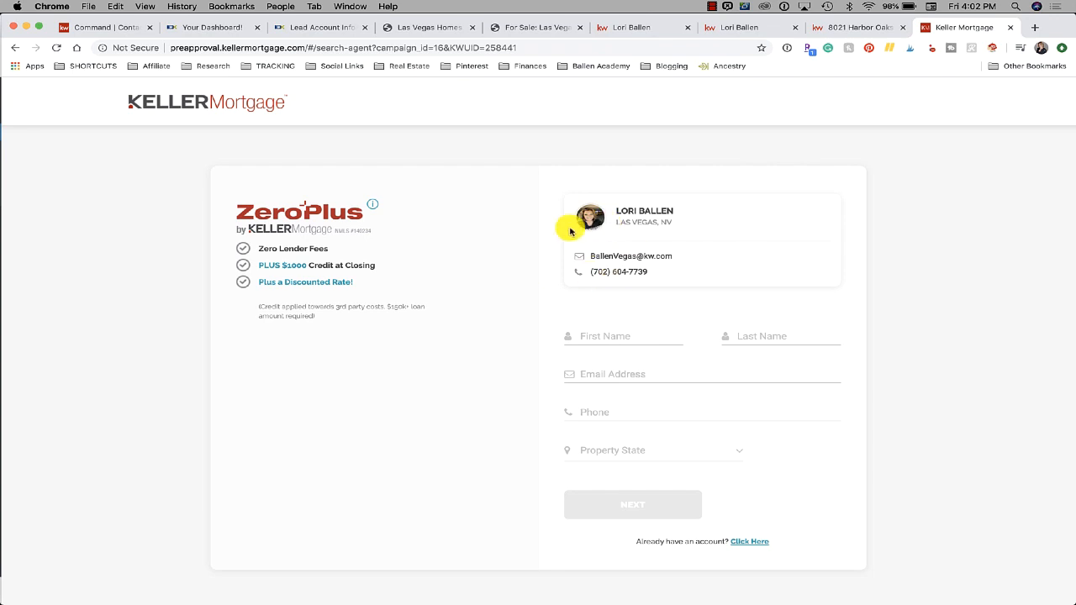
pyautogui.click(858, 32)
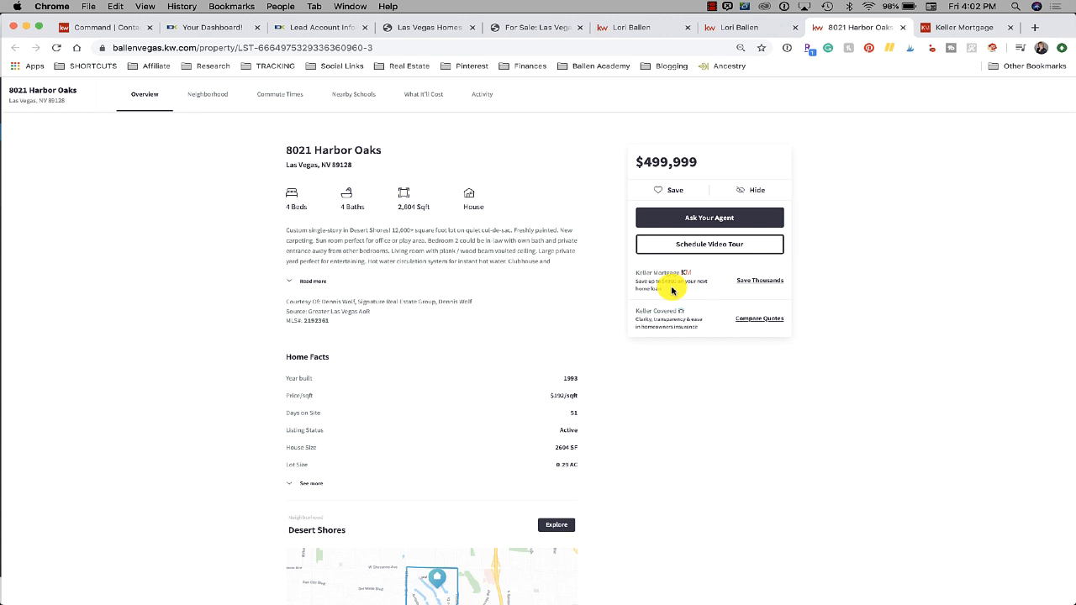
pyautogui.scroll(-1, 672, 290)
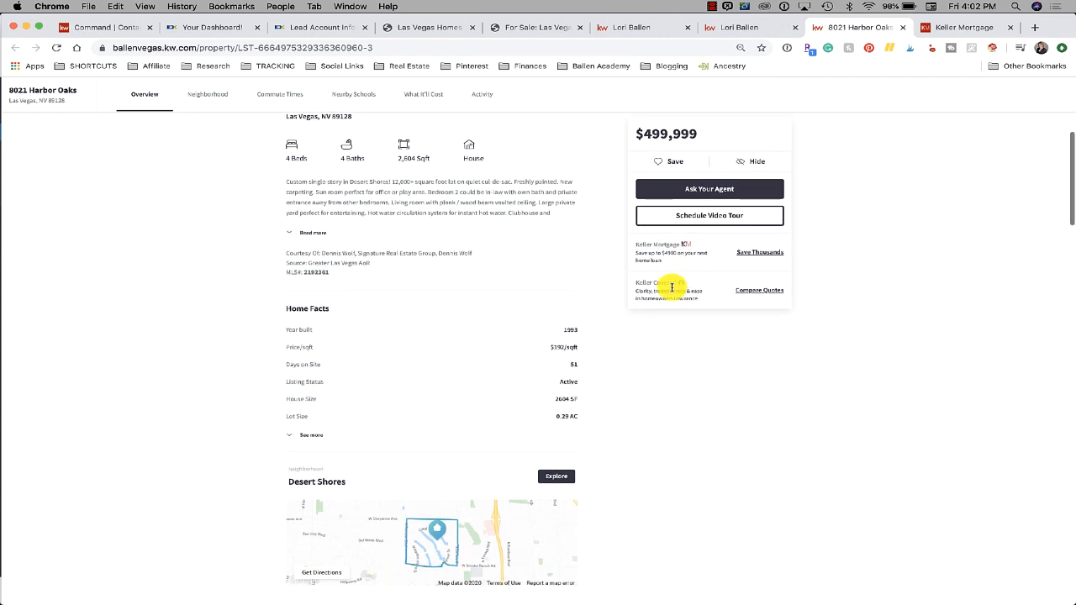
pyautogui.click(762, 292)
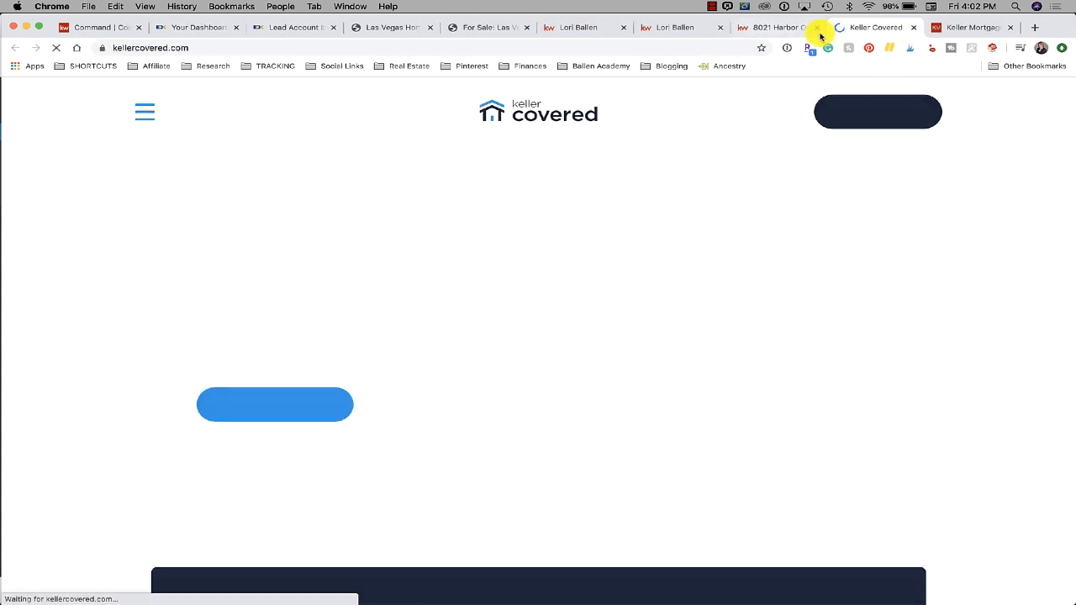
pyautogui.click(913, 29)
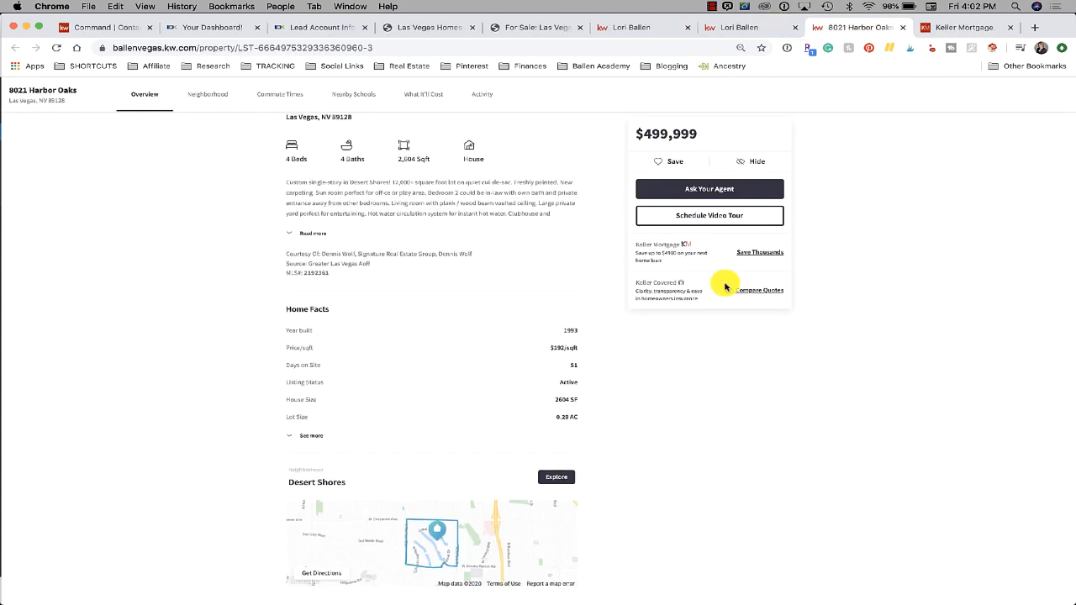
pyautogui.scroll(2, 721, 284)
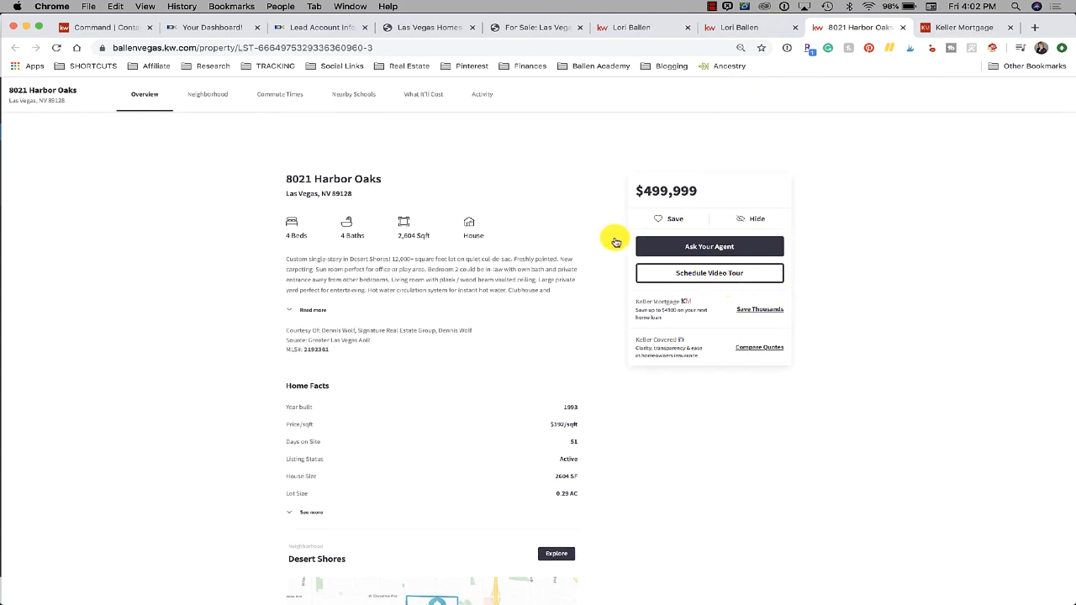
pyautogui.scroll(-10, 434, 244)
pyautogui.scroll(15, 434, 269)
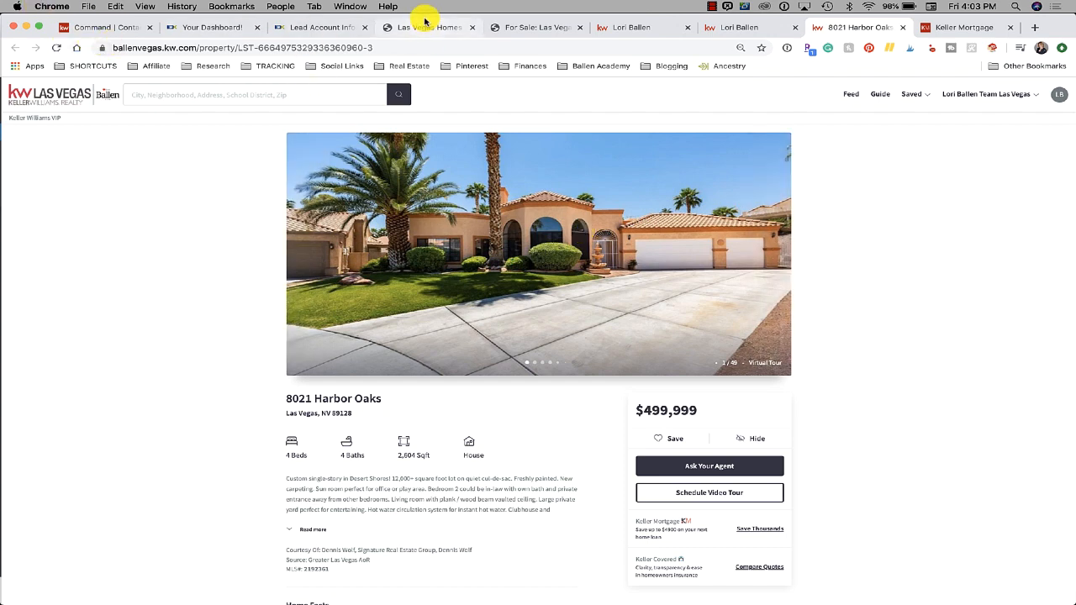
# In the lead's IDX Broker account, go through property updates to the Traffic History list
pyautogui.click(345, 32)
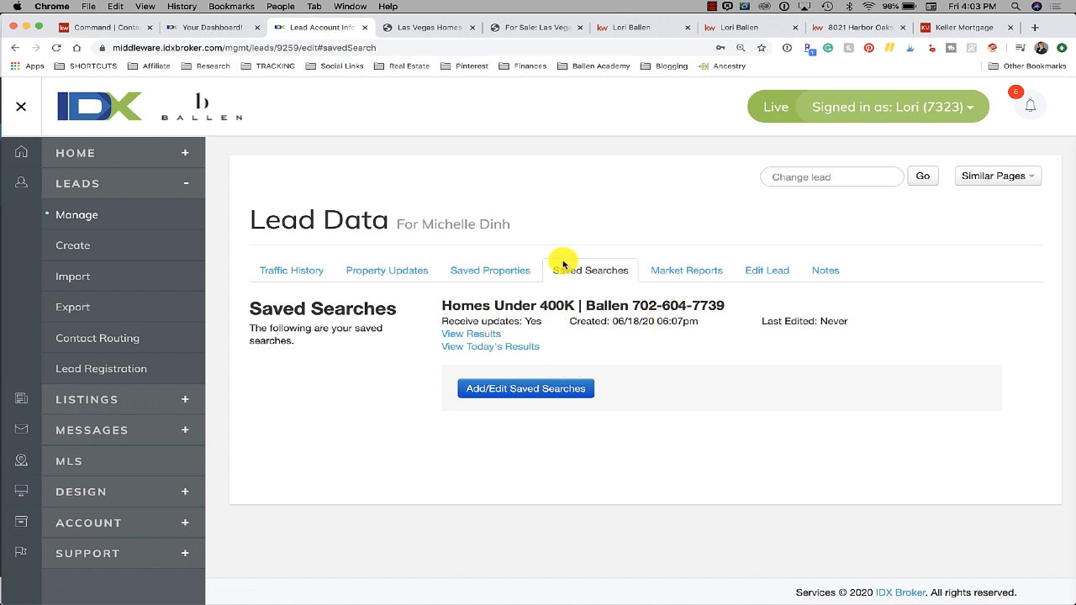
pyautogui.click(382, 277)
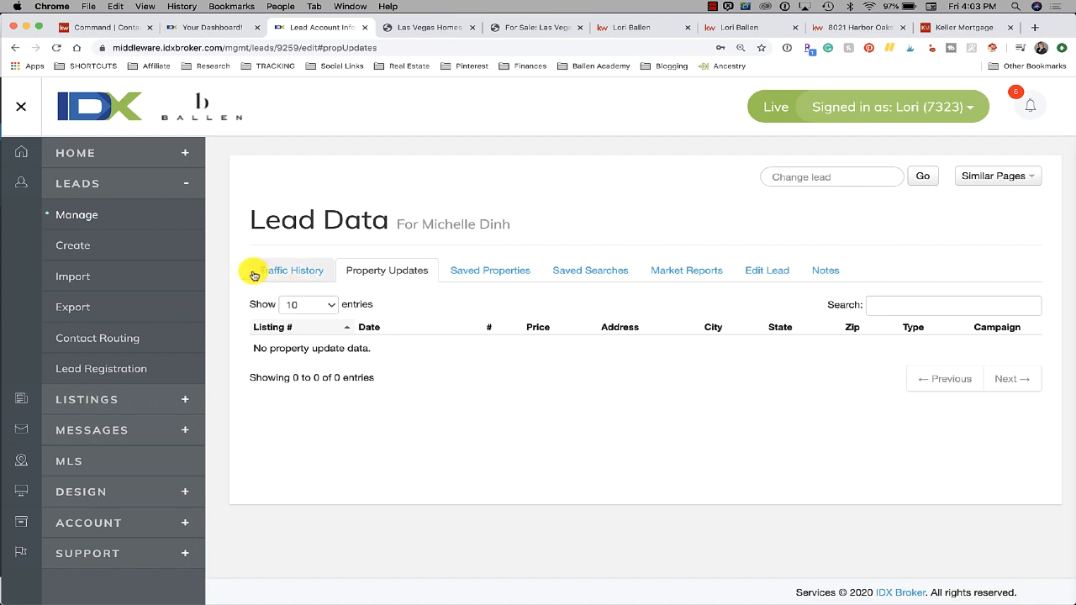
pyautogui.click(320, 271)
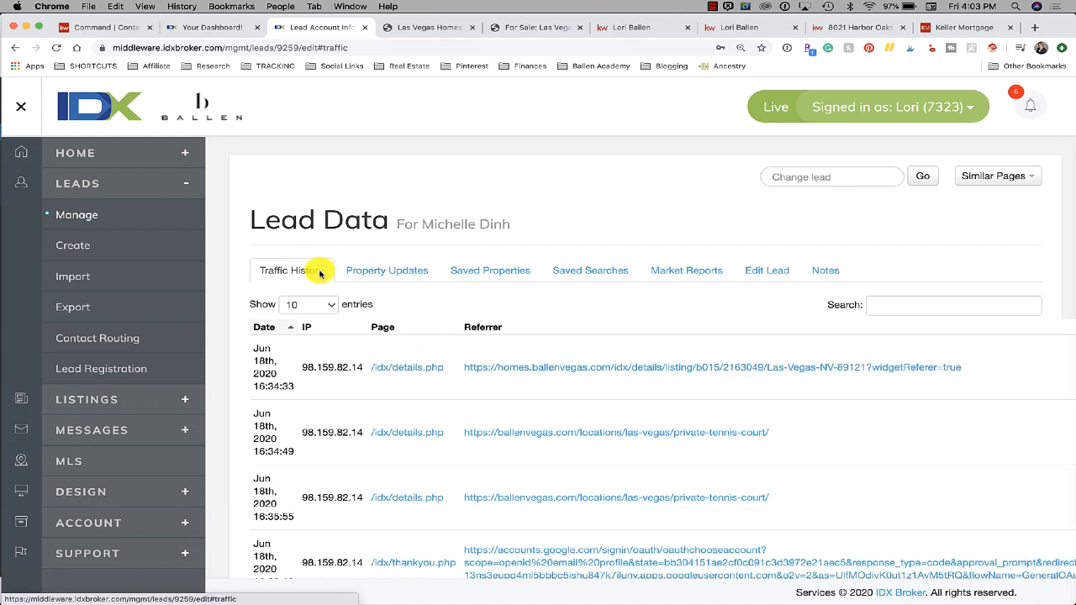
pyautogui.scroll(-3, 500, 361)
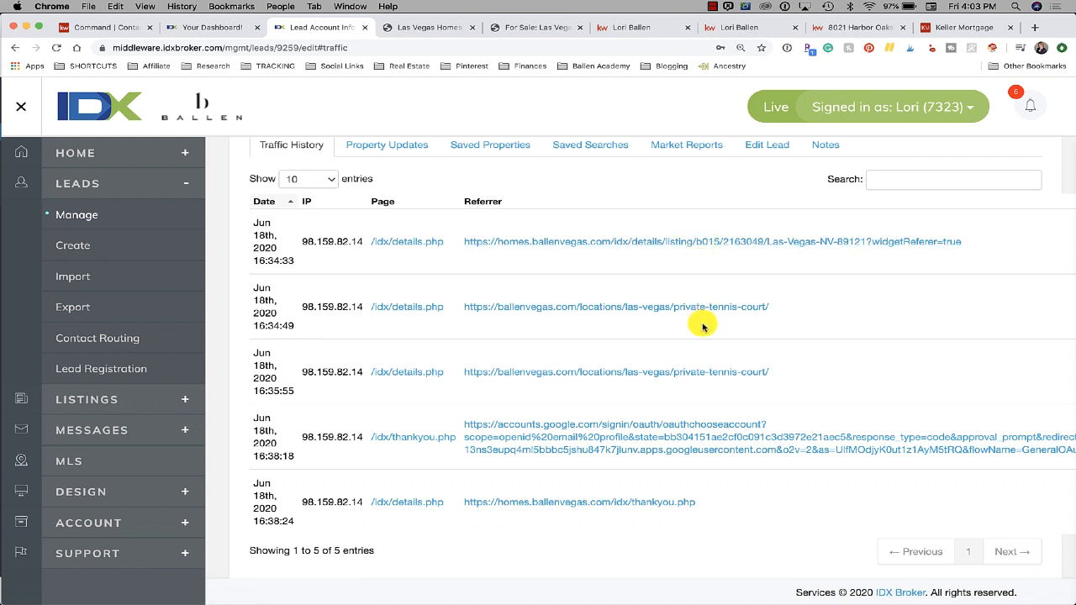
pyautogui.scroll(-1, 711, 372)
pyautogui.scroll(2, 710, 372)
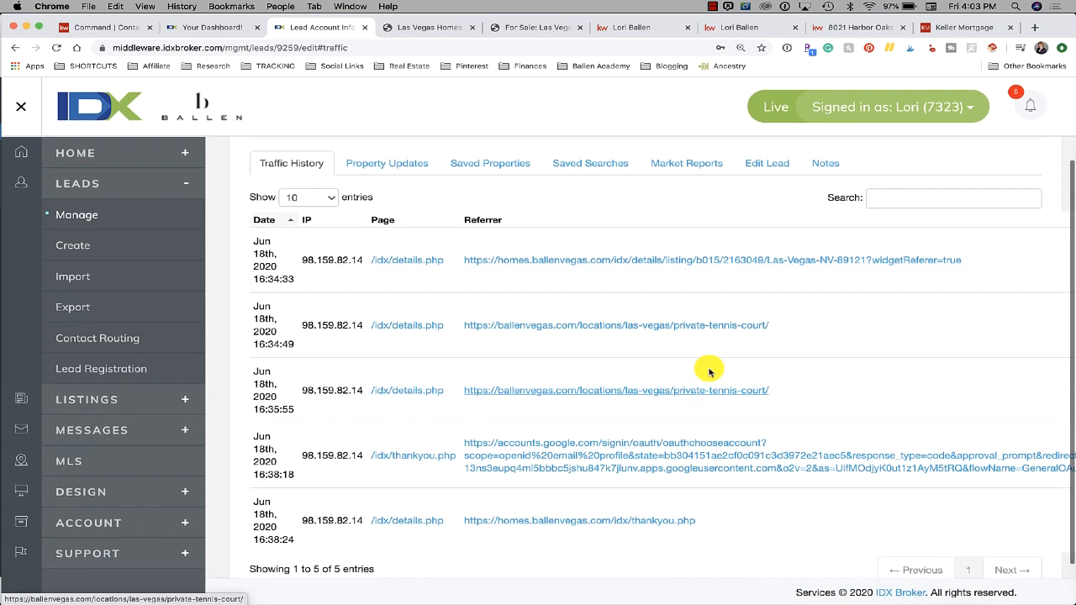
# Open the first referrer listing, 2163049, in a new tab and scroll through its details
pyautogui.click(771, 262)
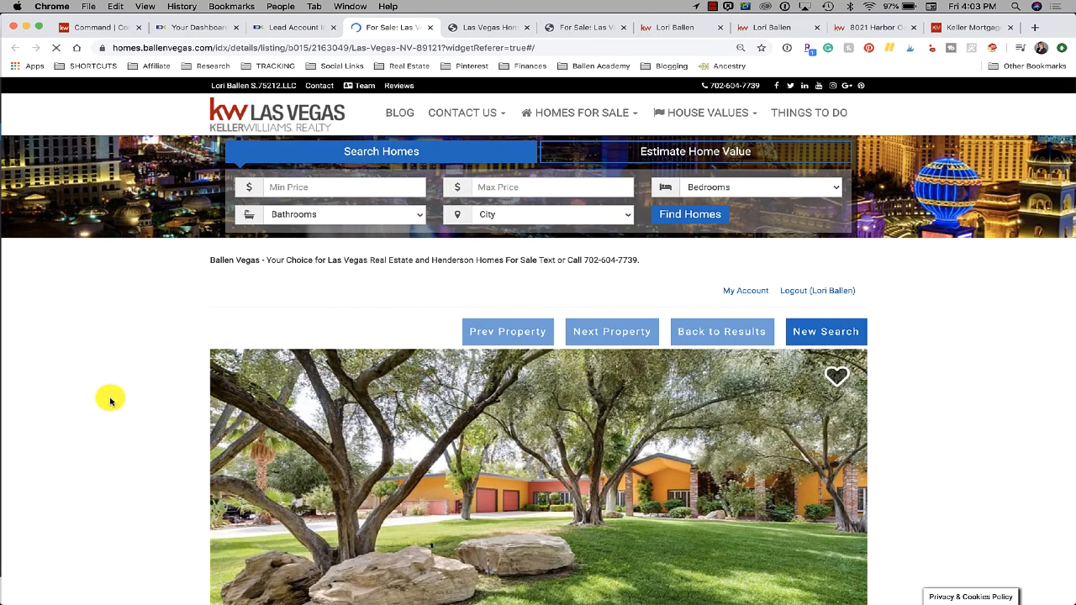
pyautogui.scroll(-7, 110, 401)
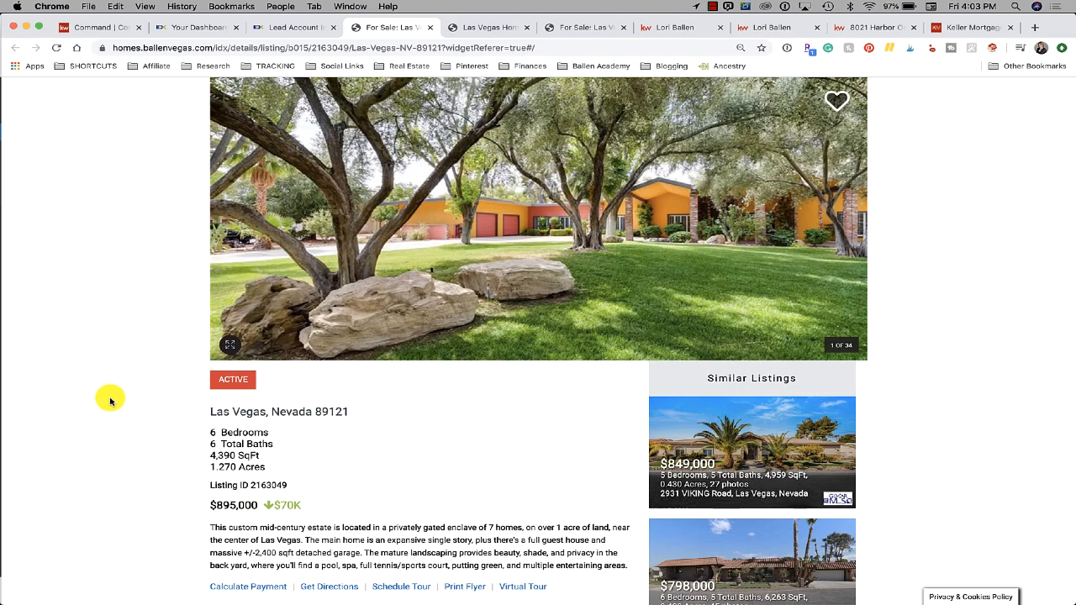
pyautogui.scroll(-3, 110, 401)
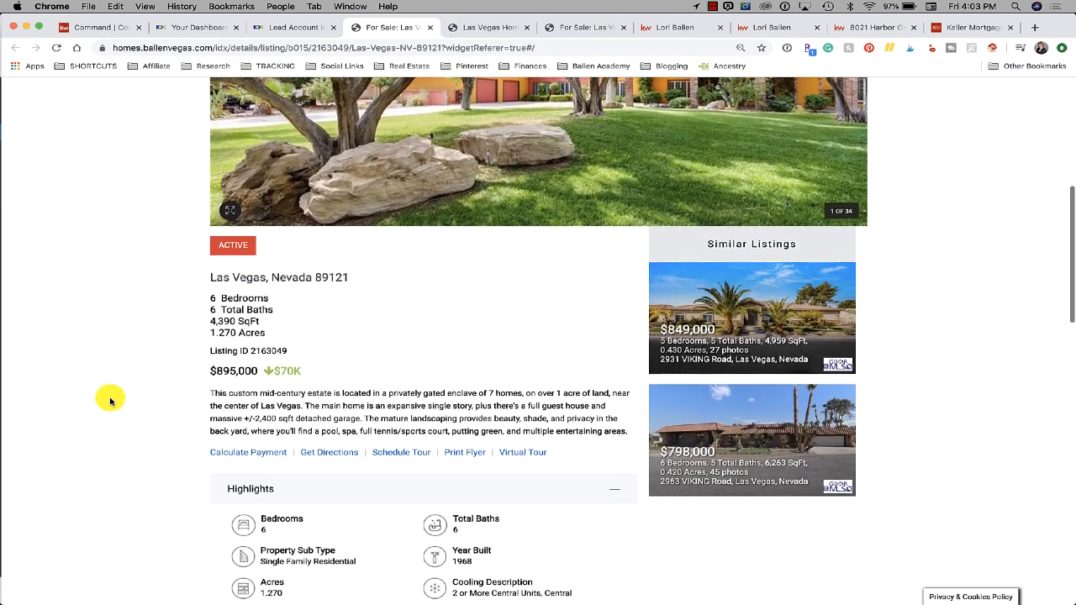
pyautogui.scroll(-3, 110, 401)
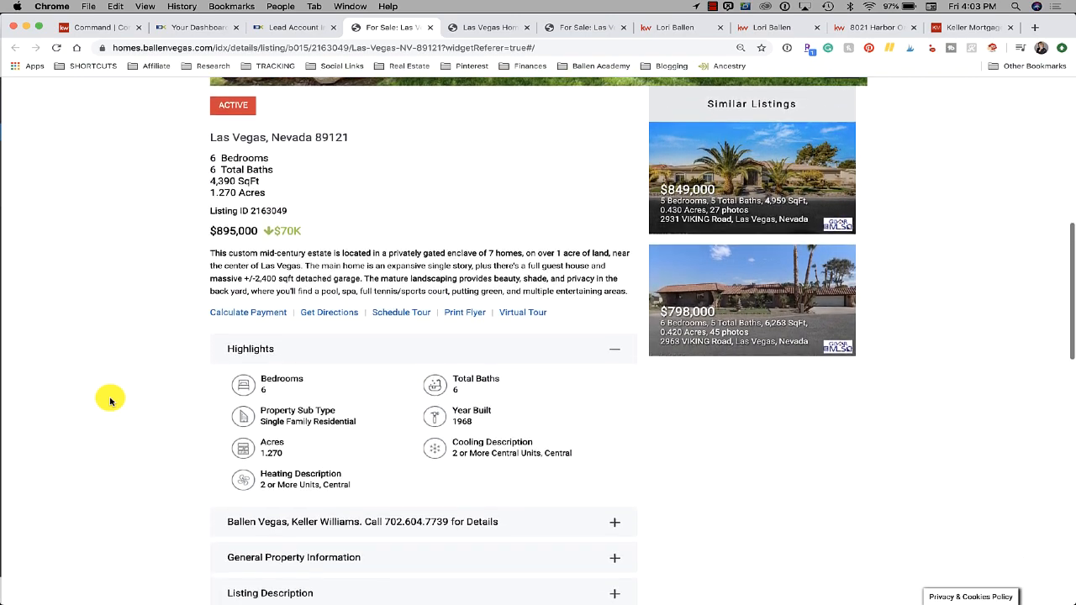
pyautogui.scroll(-7, 111, 401)
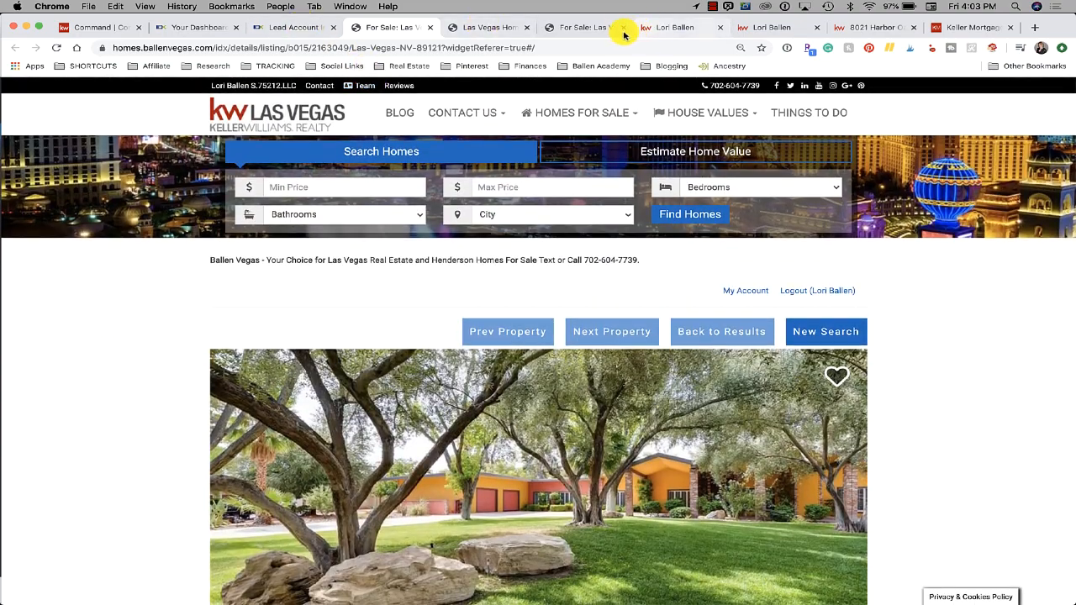
# Back on the Command contacts list, close Notifications and open a lead row's '...' actions menu
pyautogui.click(84, 28)
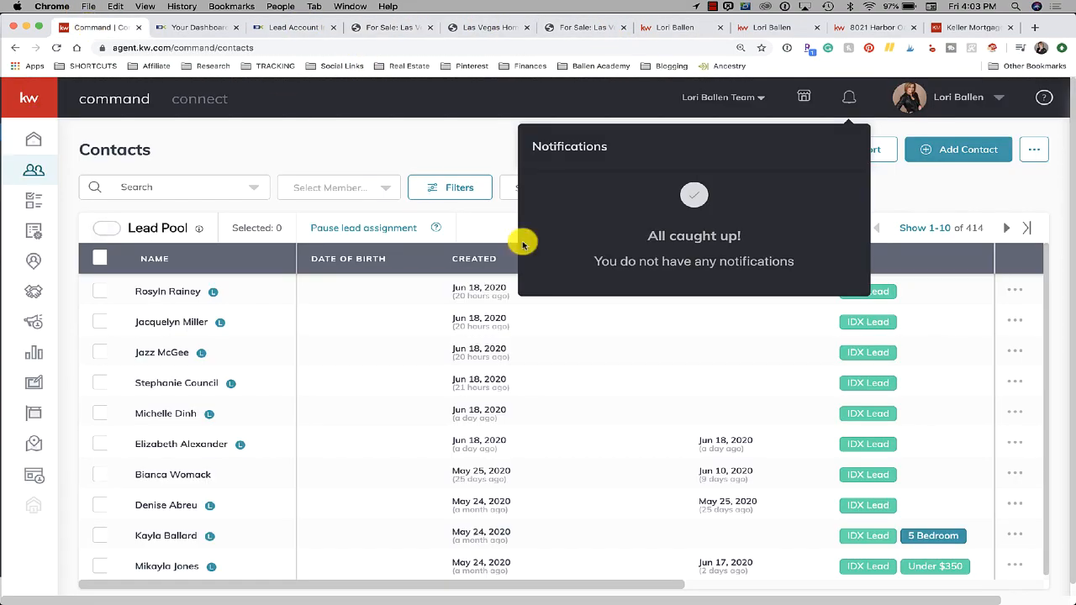
pyautogui.click(223, 187)
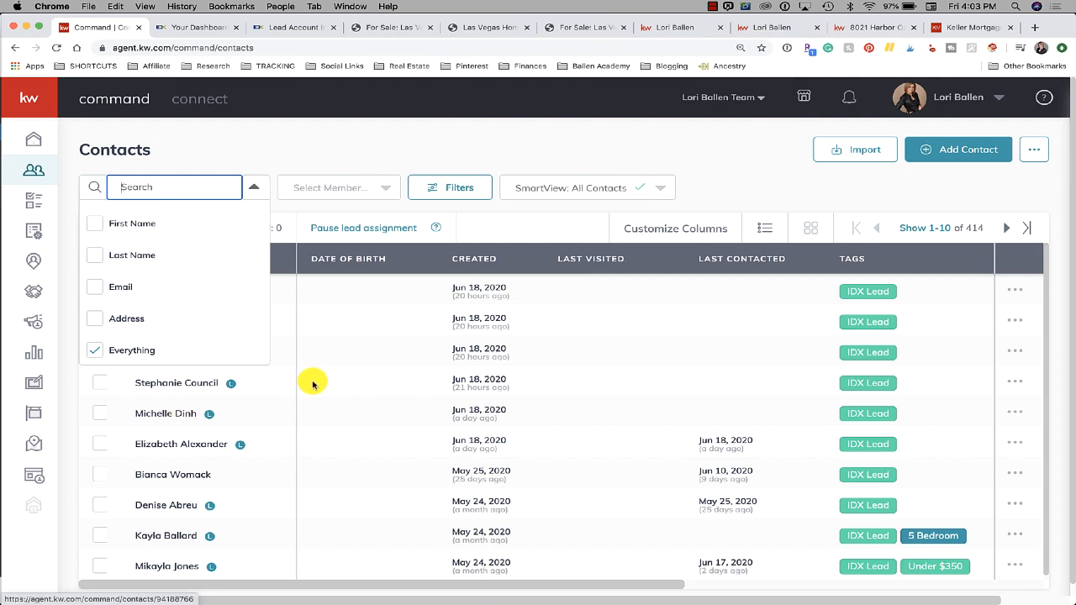
pyautogui.click(1017, 414)
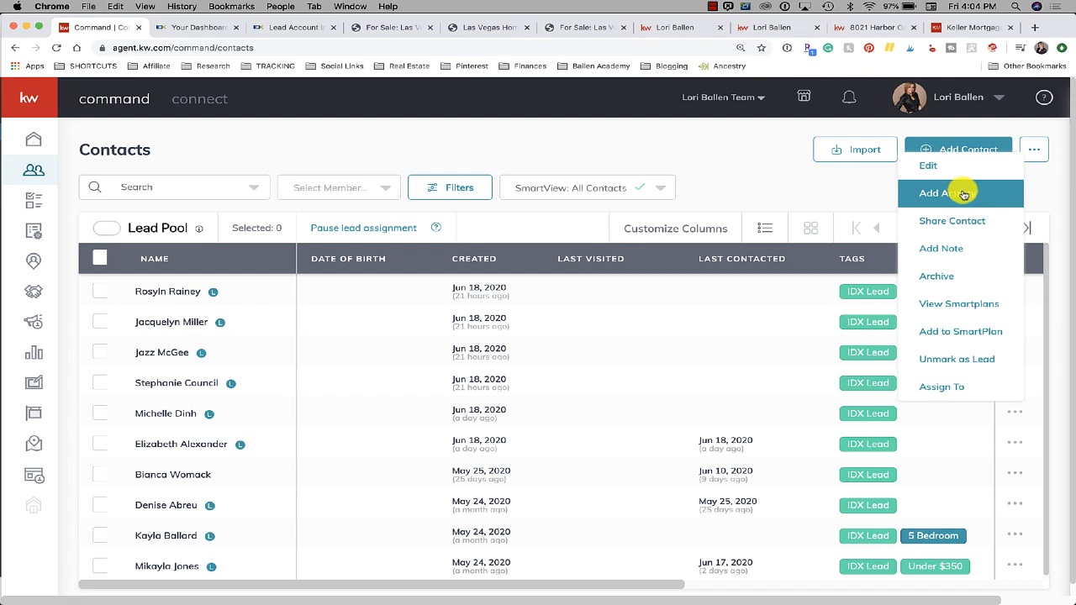
pyautogui.click(960, 305)
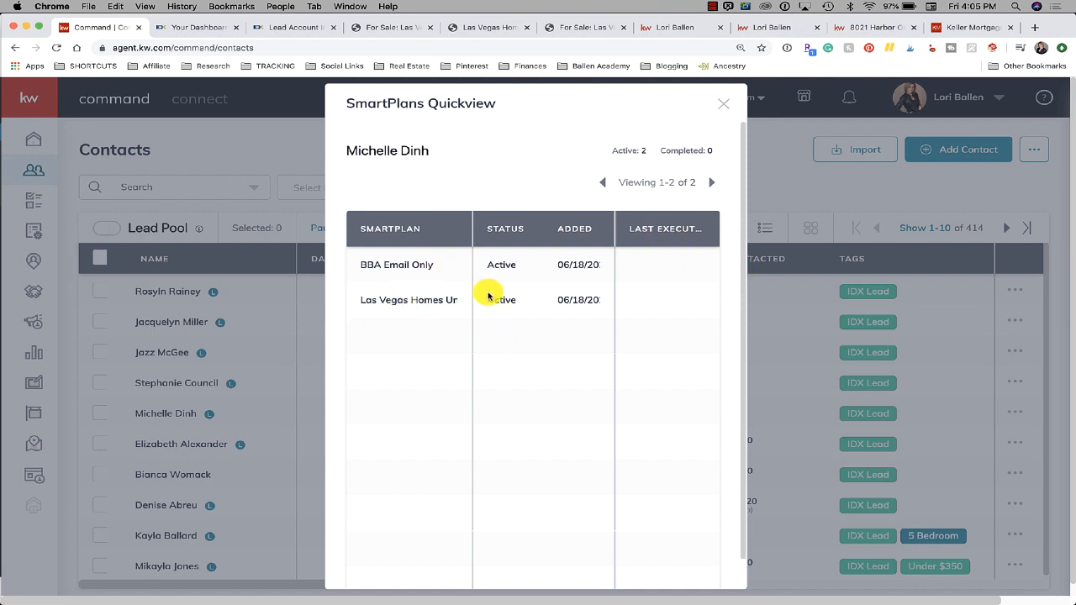
pyautogui.moveTo(359, 300); pyautogui.dragTo(439, 301)
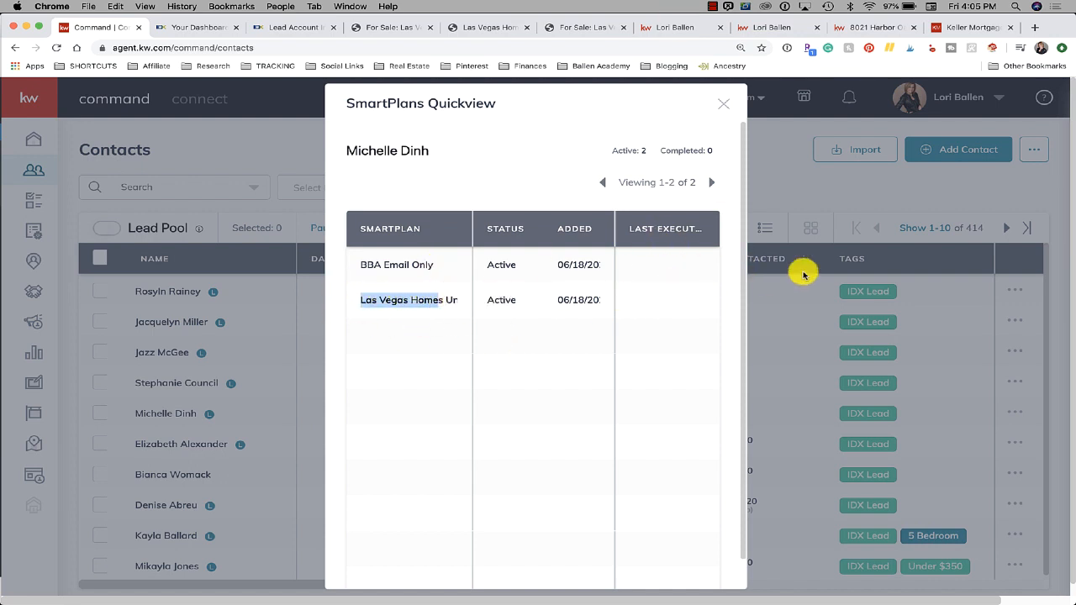
pyautogui.click(723, 105)
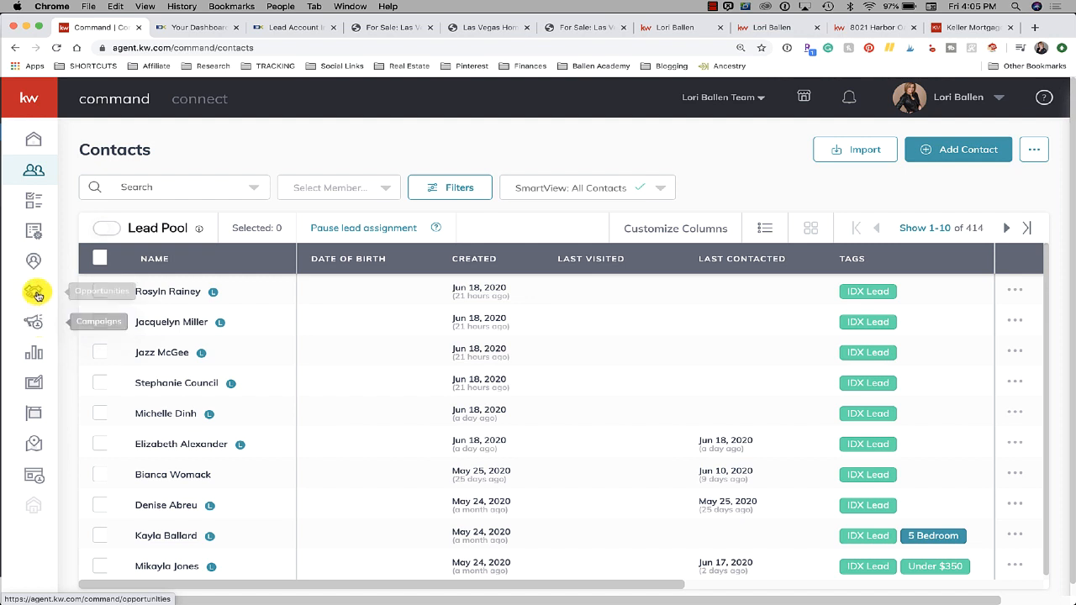
# Go to My SmartPlans and scroll down to the Buyer Arrival plan
pyautogui.click(34, 232)
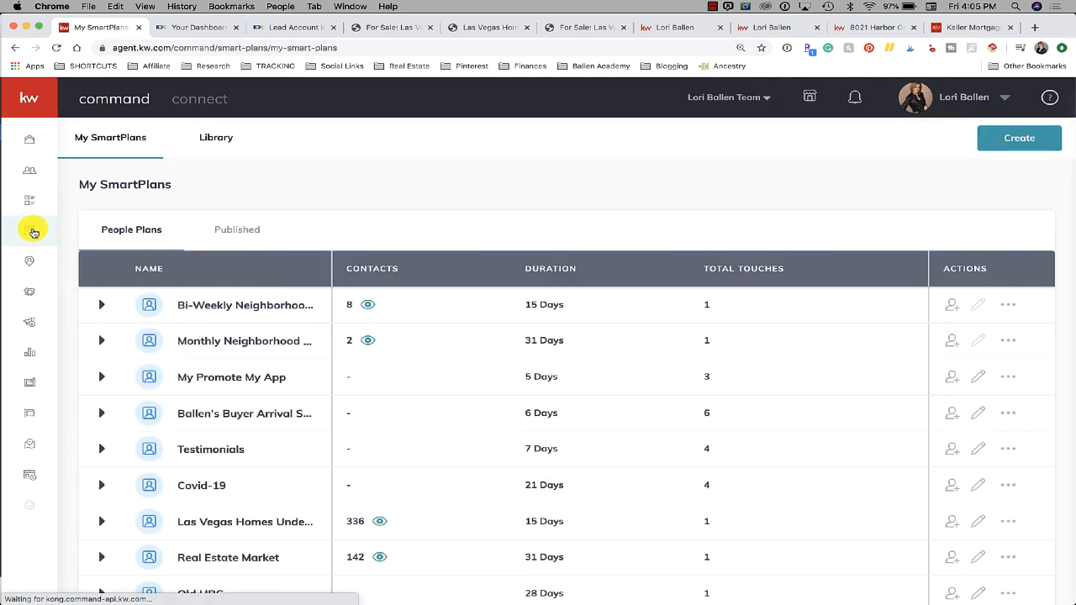
pyautogui.scroll(-1, 527, 286)
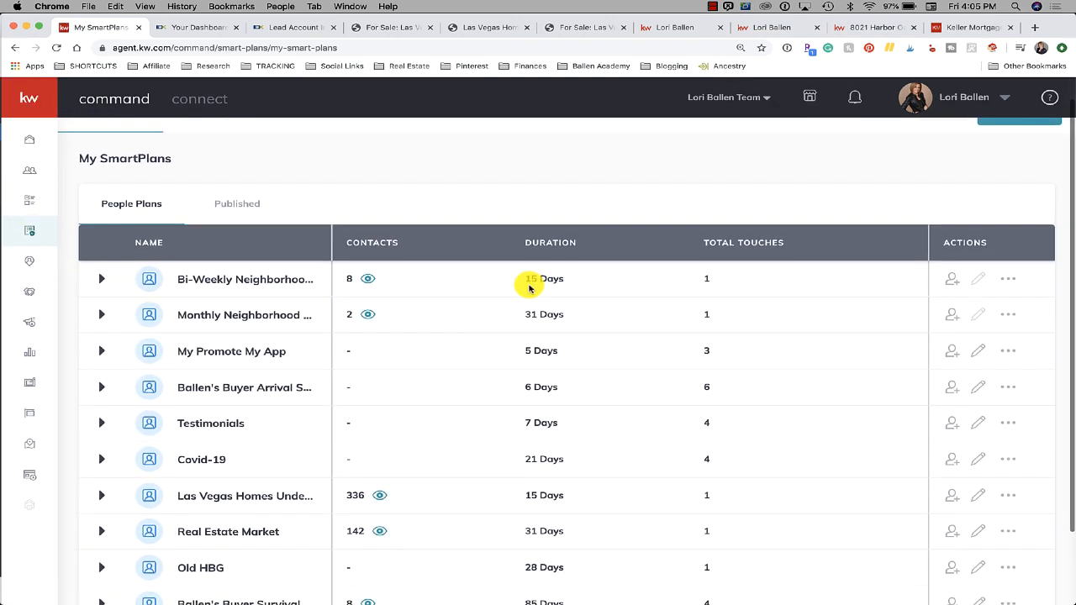
pyautogui.scroll(-3, 527, 286)
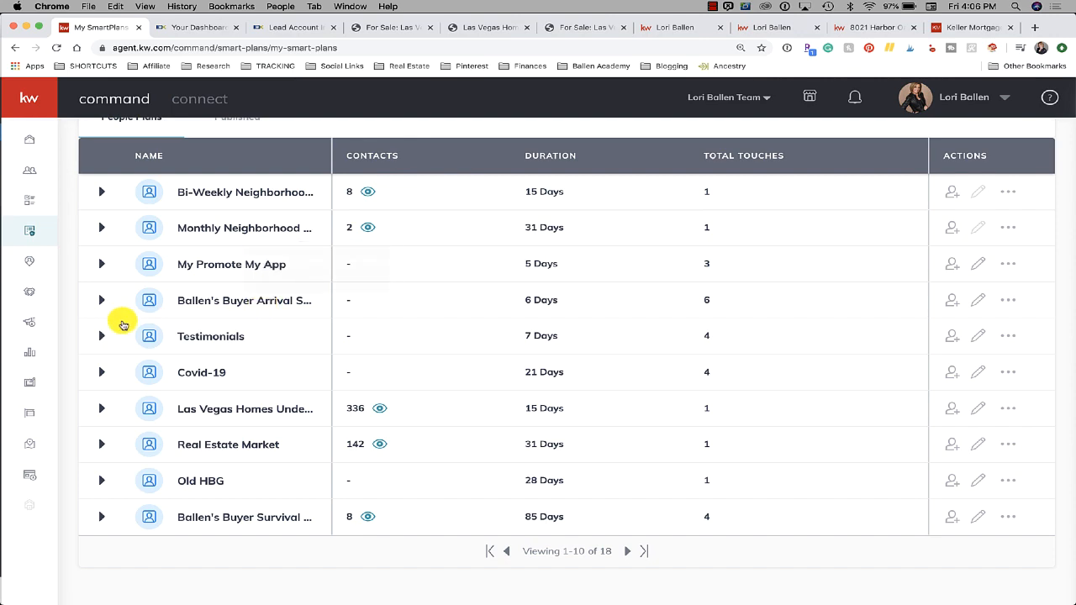
# Expand the Buyer Arrival plan and review its 11 text, delay and email steps
pyautogui.click(101, 300)
pyautogui.scroll(-3, 242, 324)
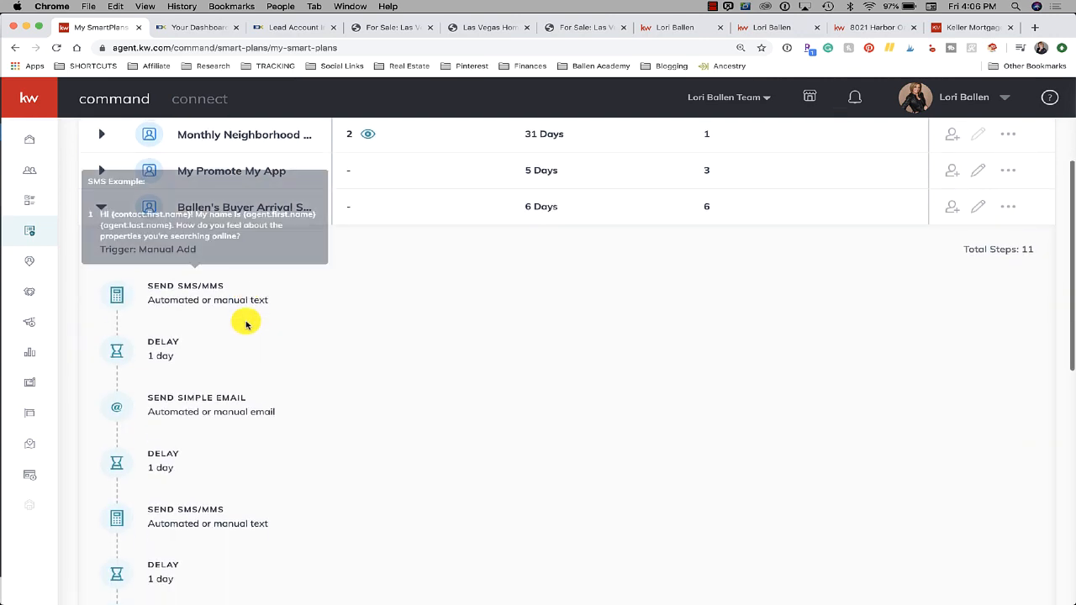
pyautogui.scroll(-2, 246, 324)
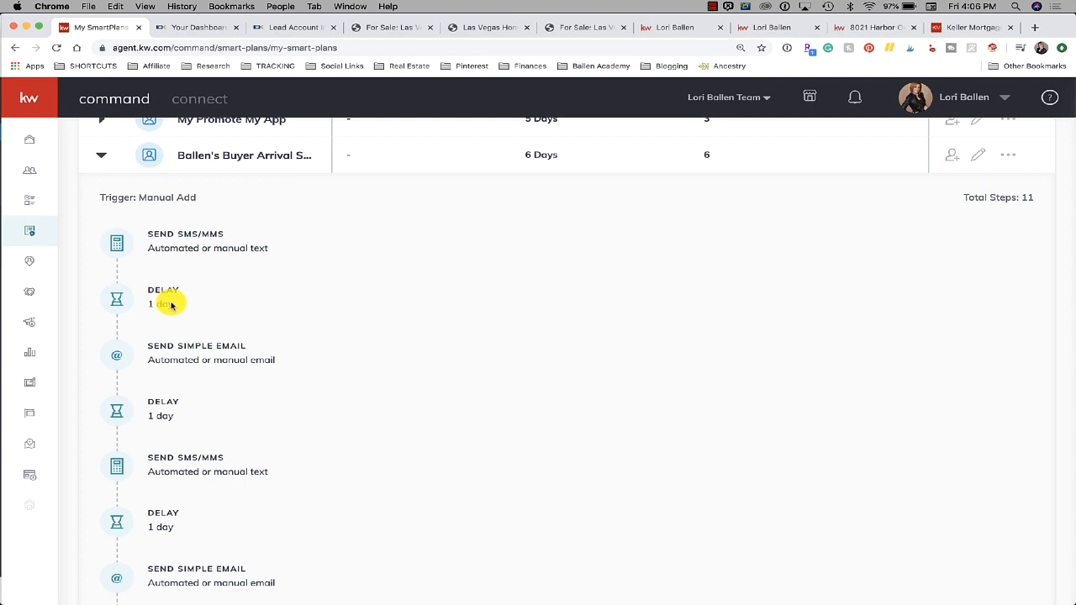
pyautogui.moveTo(195, 359)
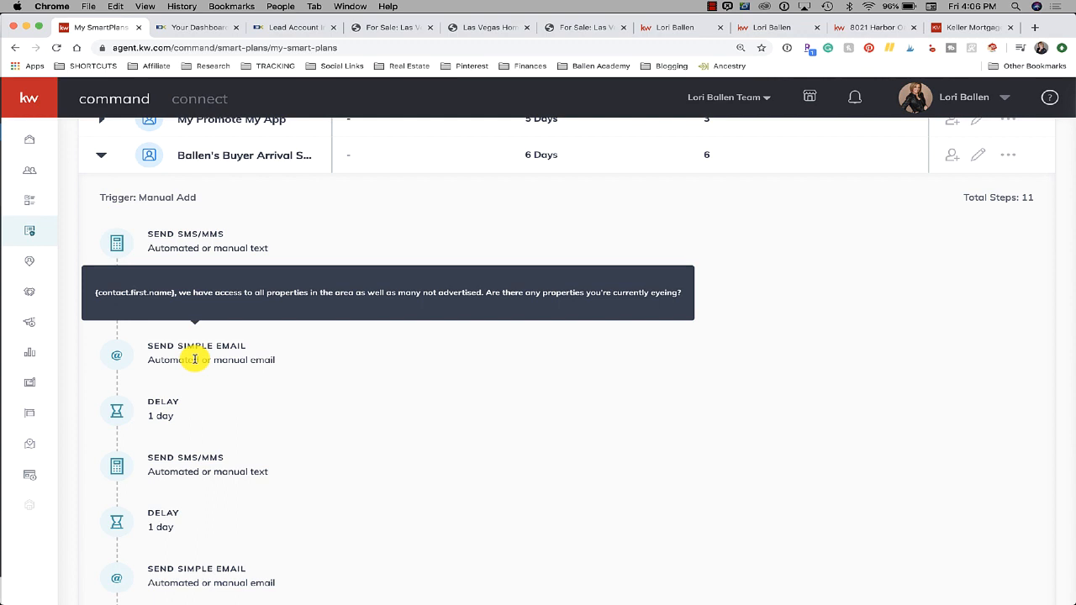
pyautogui.moveTo(214, 463)
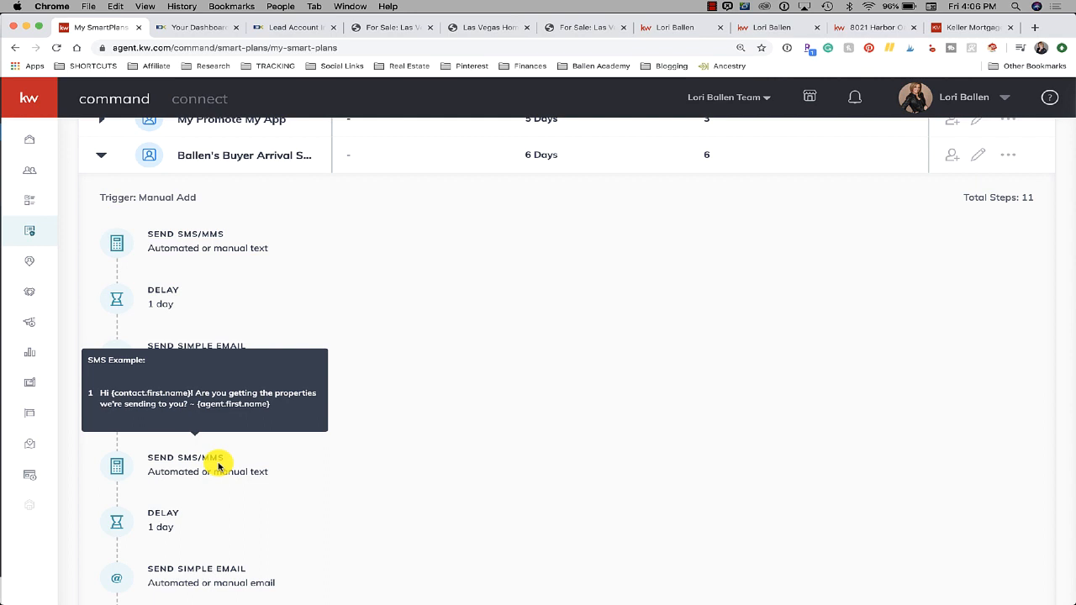
pyautogui.scroll(-1, 202, 475)
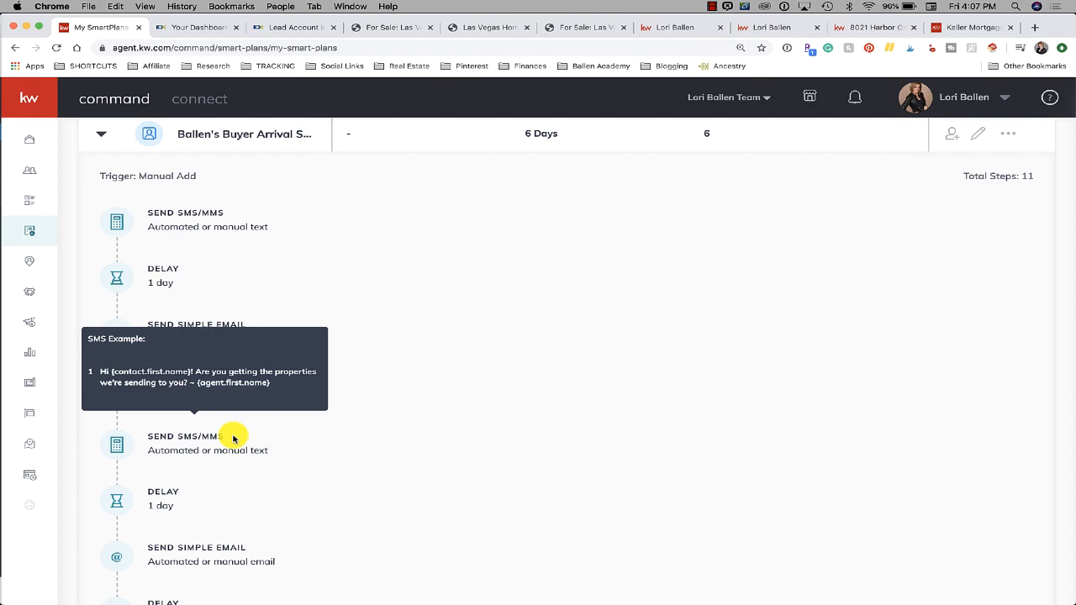
pyautogui.scroll(5, 234, 438)
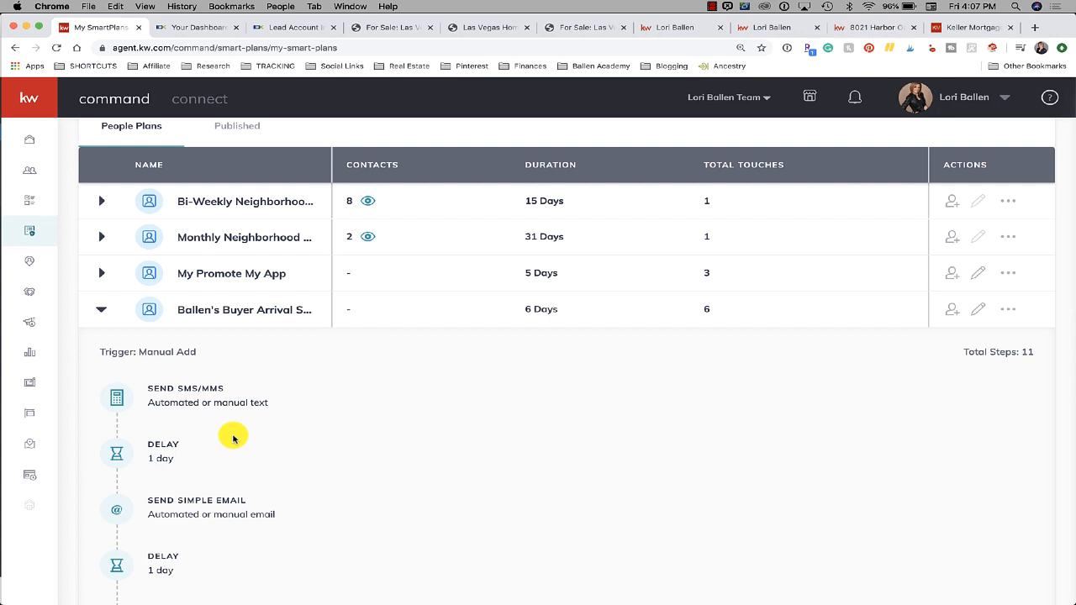
pyautogui.scroll(2, 240, 428)
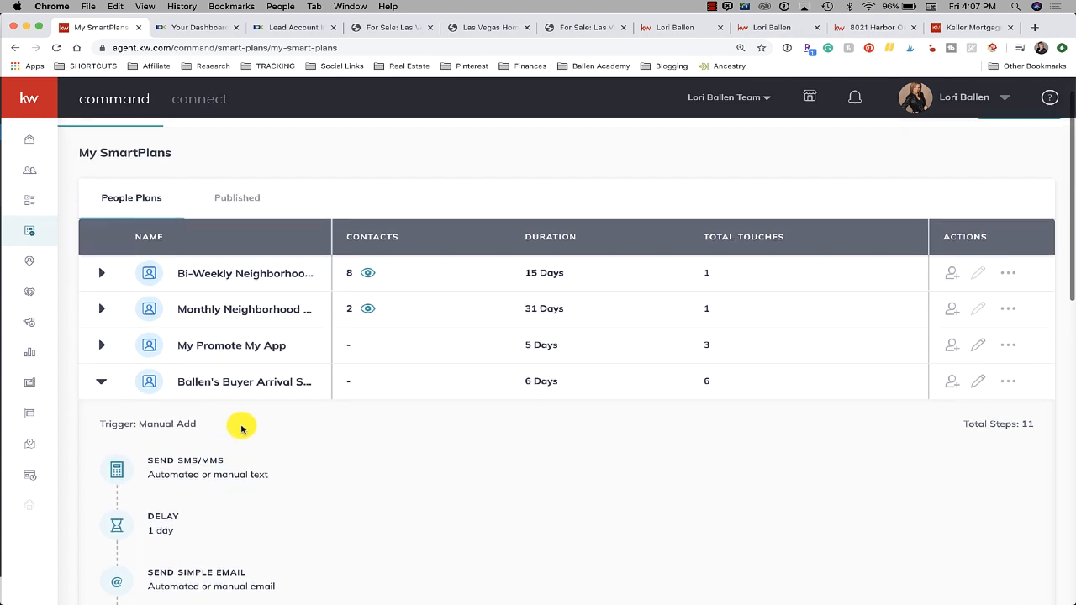
pyautogui.scroll(-2, 254, 248)
pyautogui.scroll(-8, 256, 249)
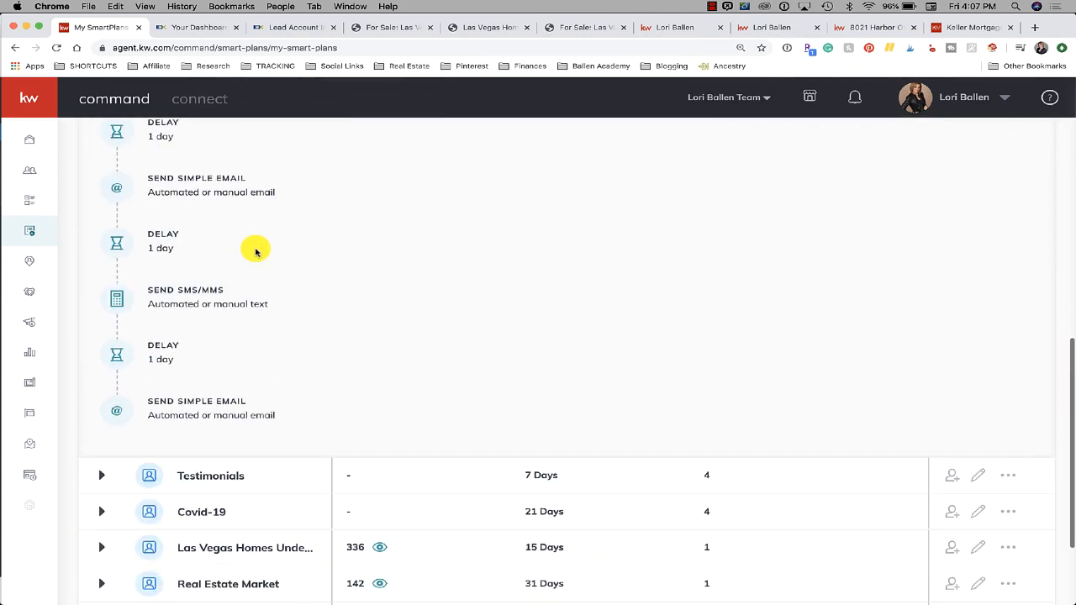
pyautogui.scroll(10, 253, 247)
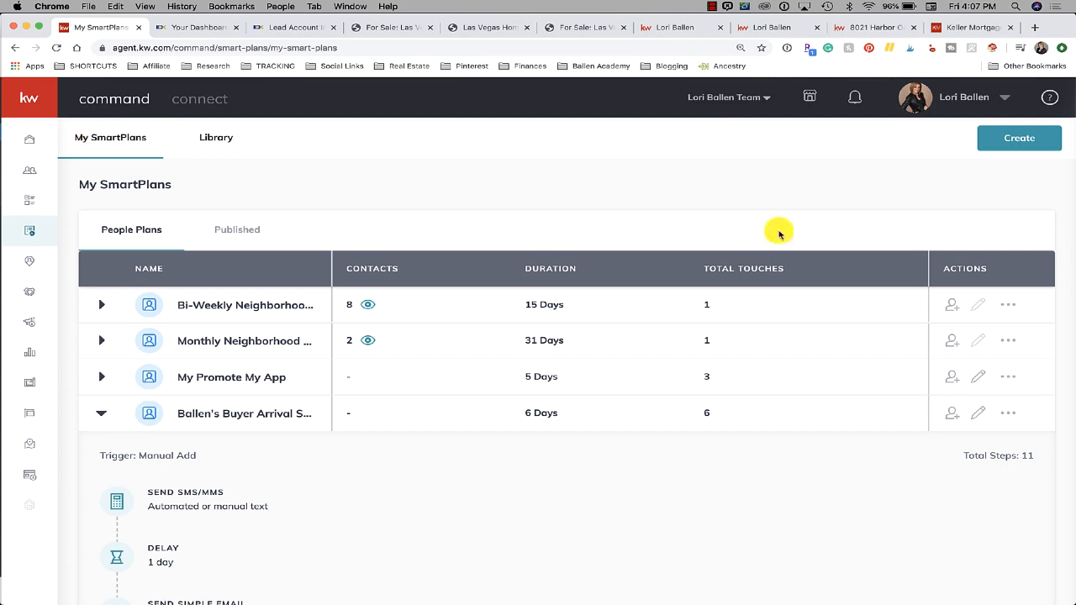
# Create a SmartPlan with Plan Name 'Mary Marry's Houses', fixing the typo, and apply it
pyautogui.click(1019, 138)
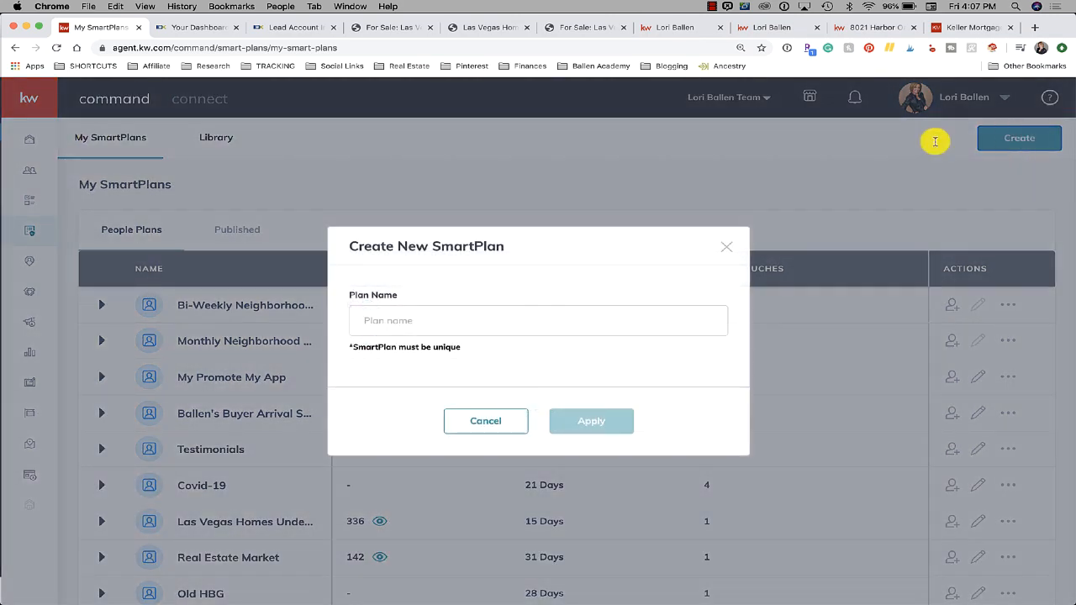
pyautogui.click(420, 325)
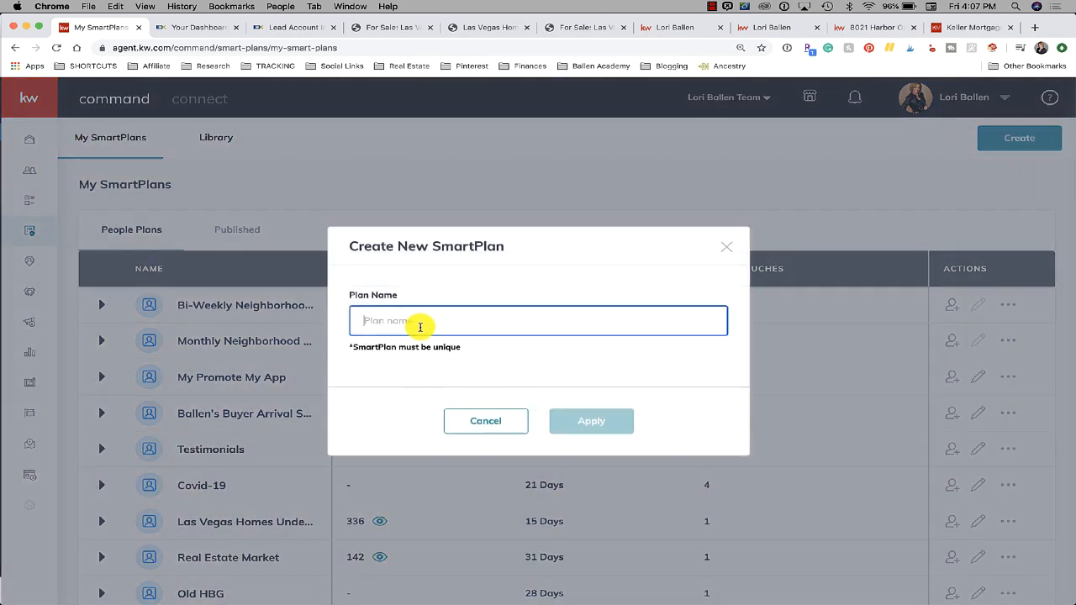
pyautogui.write("Mary's ")
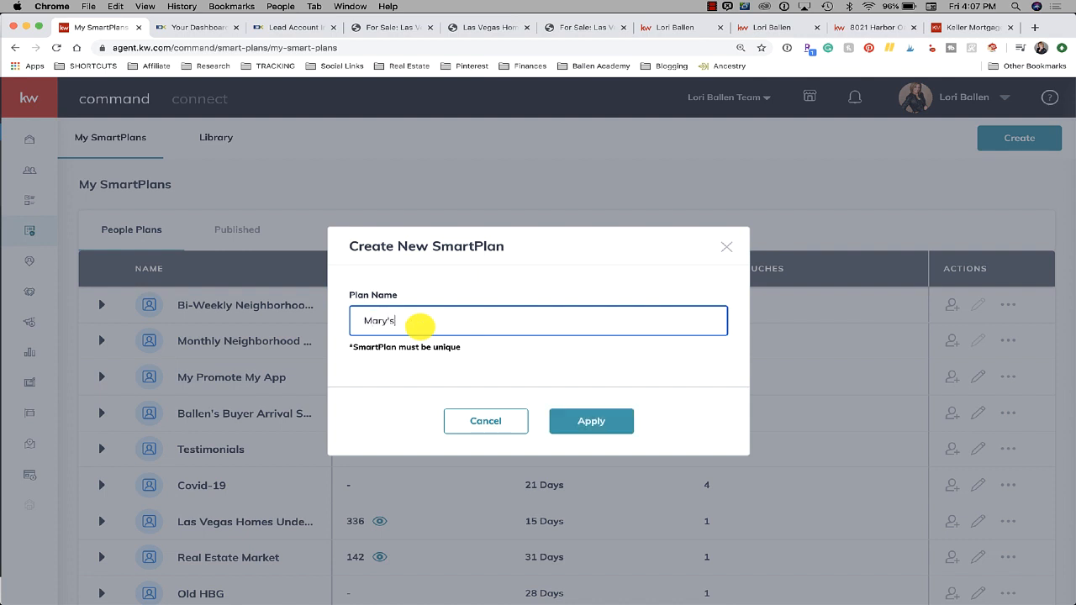
pyautogui.write('Houses')
pyautogui.click(395, 322)
pyautogui.press('BackSpace')
pyautogui.press('BackSpace')
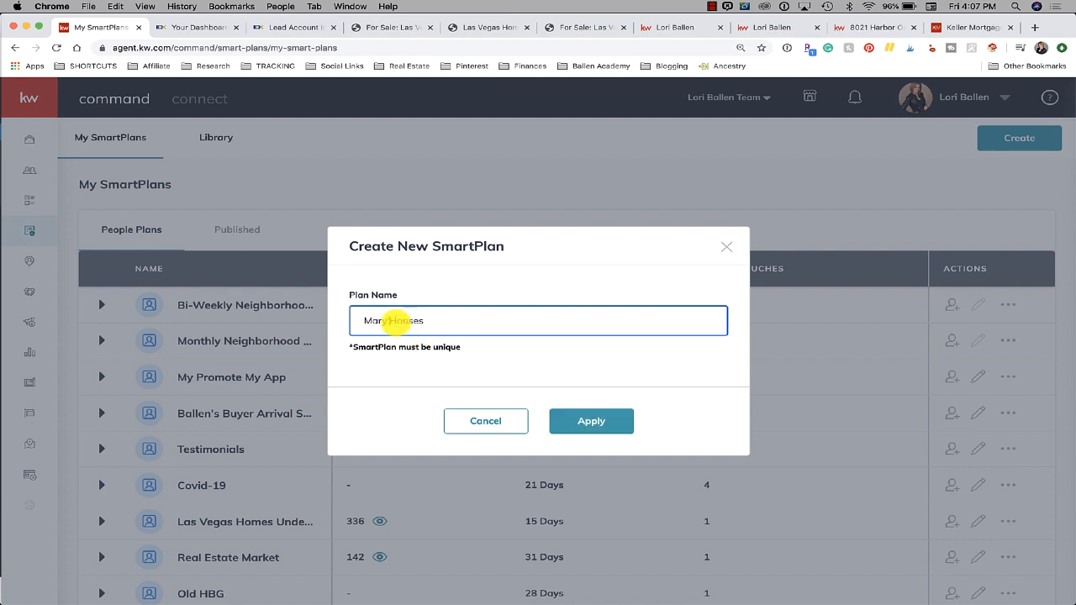
pyautogui.write("Marry's")
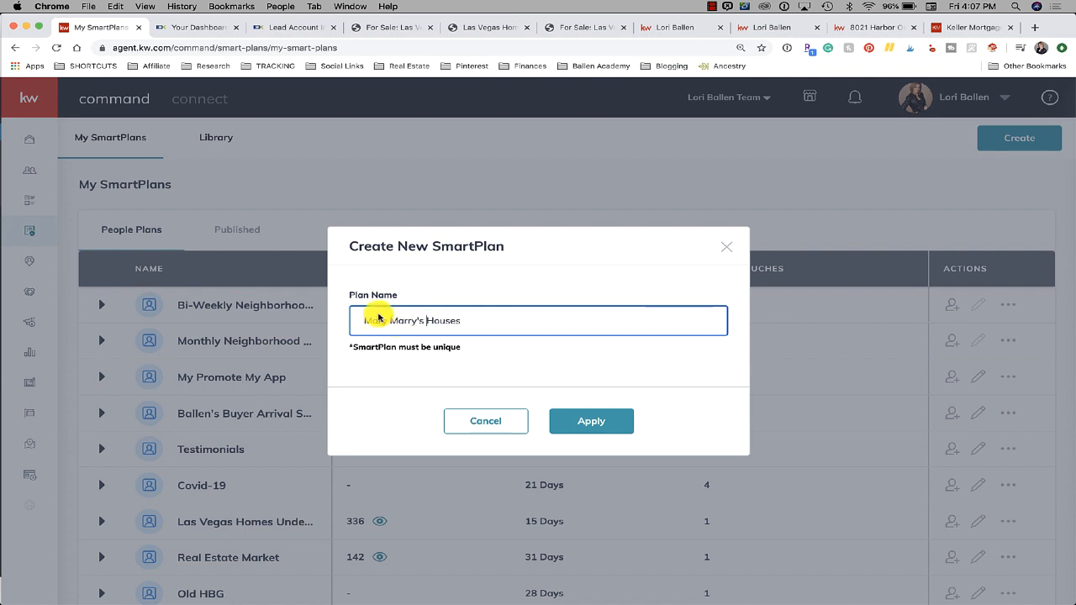
pyautogui.click(591, 429)
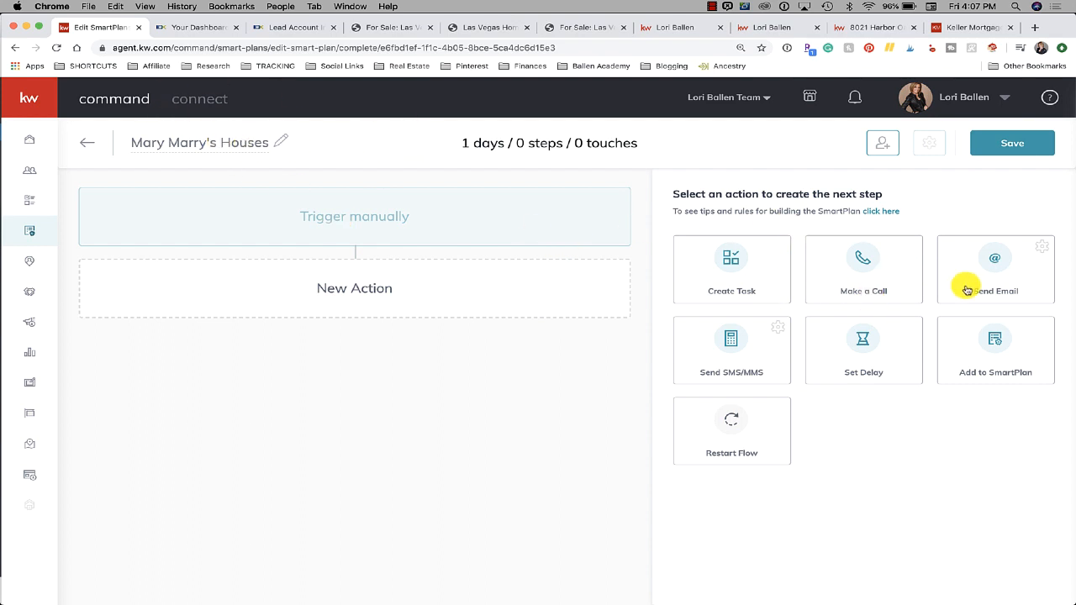
# Add a Send Email step as the plan's first action on day 1
pyautogui.click(996, 267)
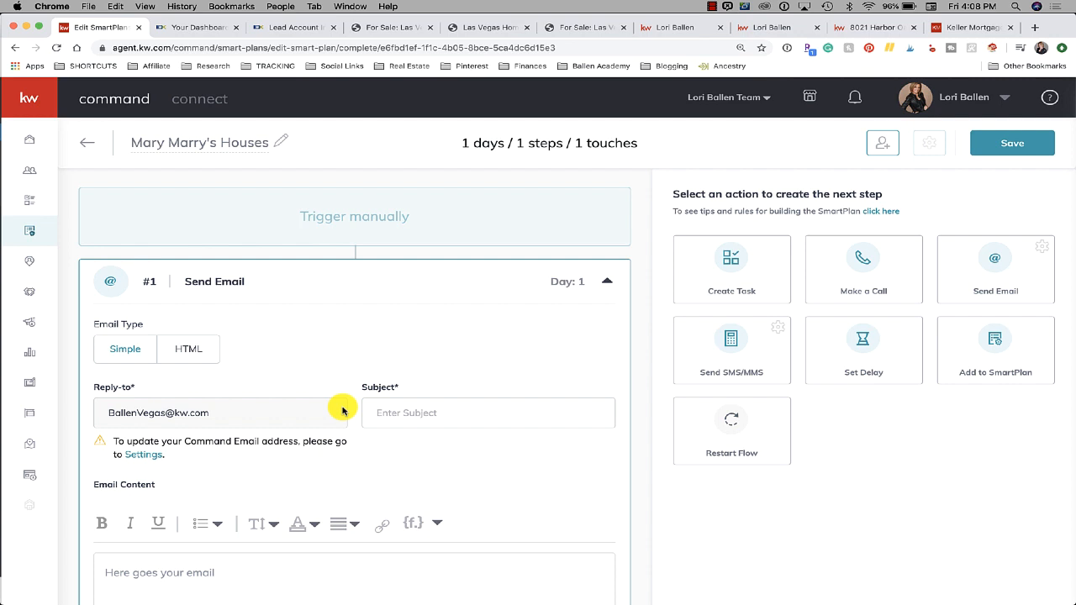
pyautogui.scroll(-1, 342, 410)
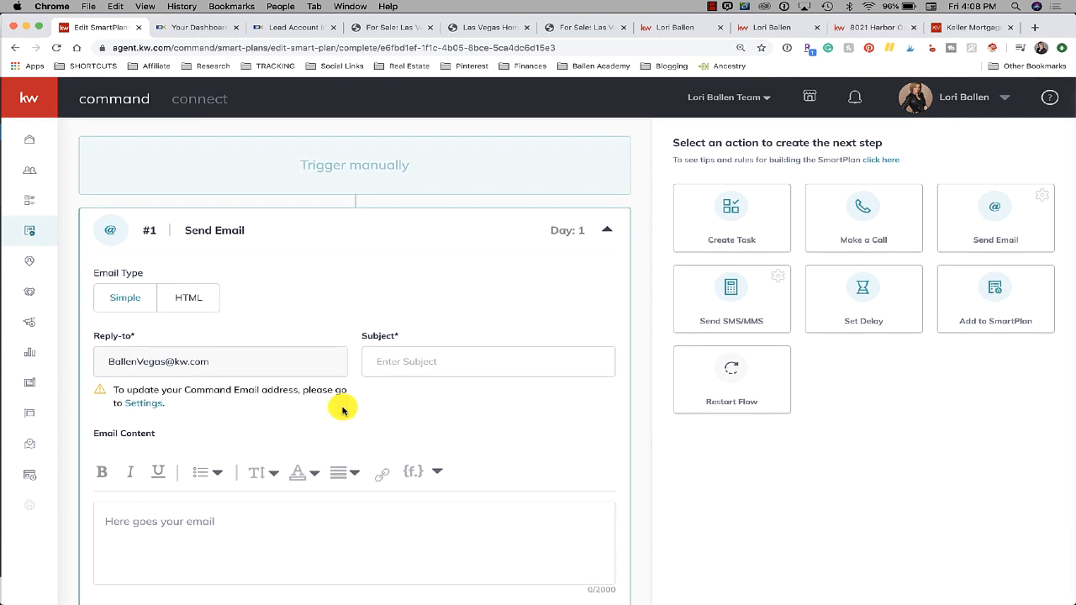
pyautogui.scroll(-2, 342, 410)
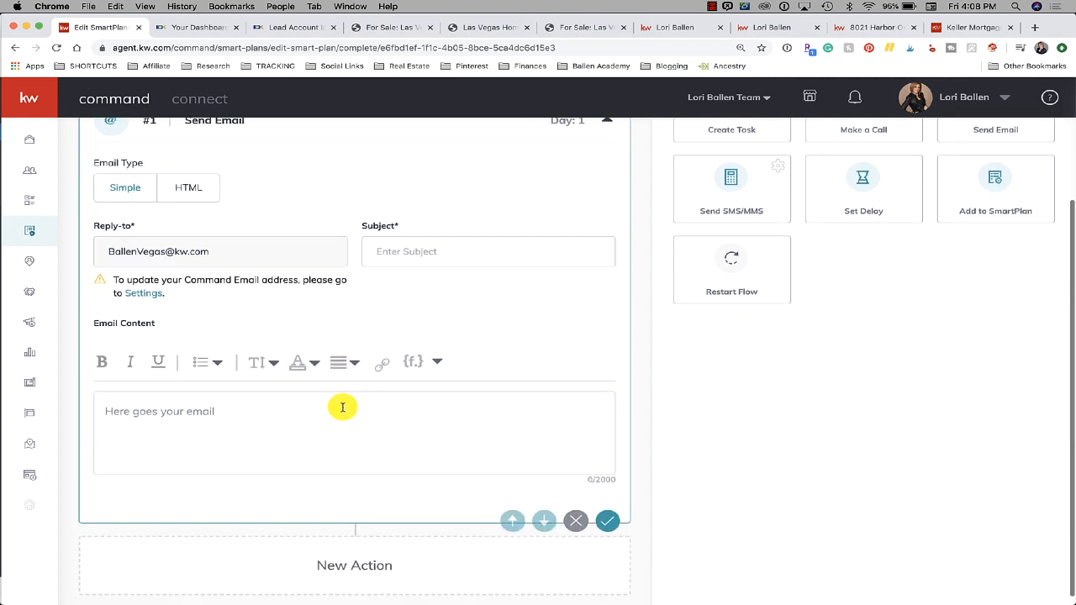
pyautogui.scroll(1, 343, 411)
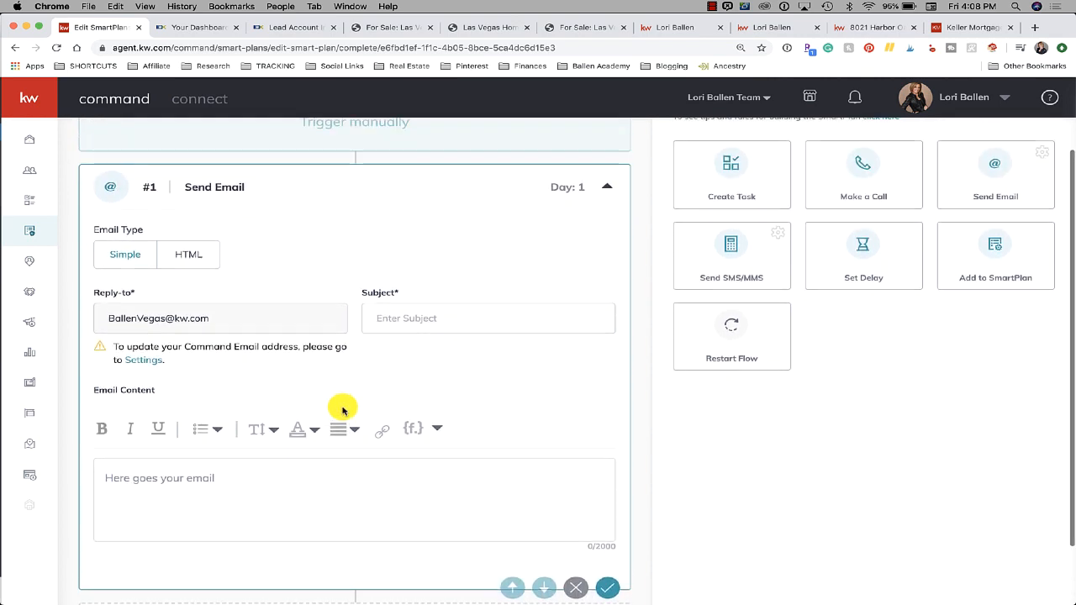
# Enter the email subject 'Today's Las Vegas Listings'
pyautogui.click(399, 317)
pyautogui.write('Hoerc')
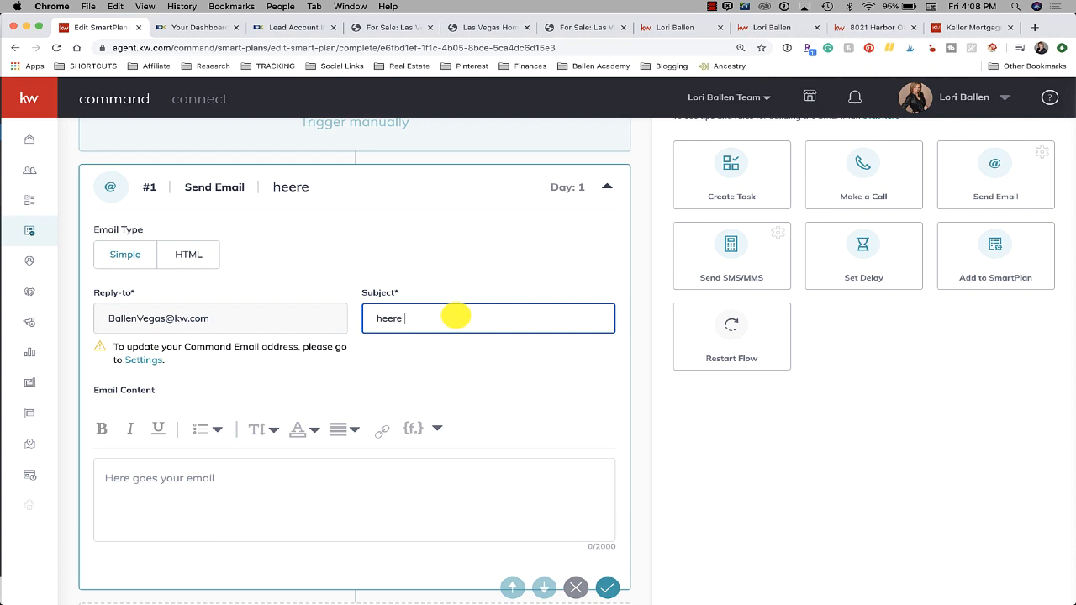
pyautogui.press('BackSpace')
pyautogui.press('BackSpace')
pyautogui.press('BackSpace')
pyautogui.press('BackSpace')
pyautogui.press('BackSpace')
pyautogui.write('Harr A')
pyautogui.press('BackSpace')
pyautogui.press('BackSpace')
pyautogui.press('BackSpace')
pyautogui.press('BackSpace')
pyautogui.press('BackSpace')
pyautogui.press('BackSpace')
pyautogui.write("Today's Las Veg")
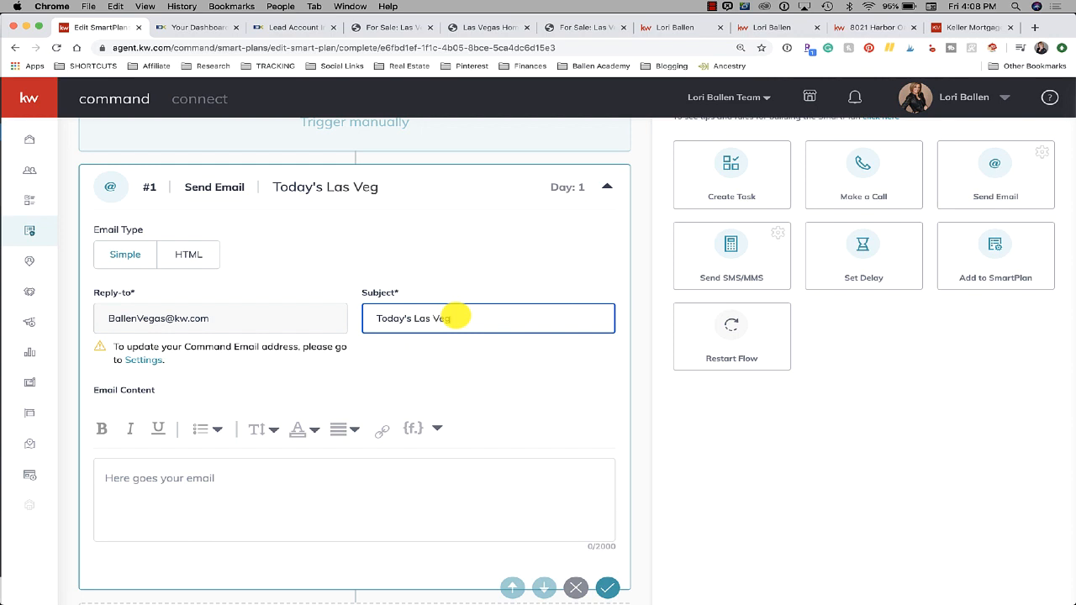
pyautogui.write('as Listings')
pyautogui.scroll(-3, 446, 313)
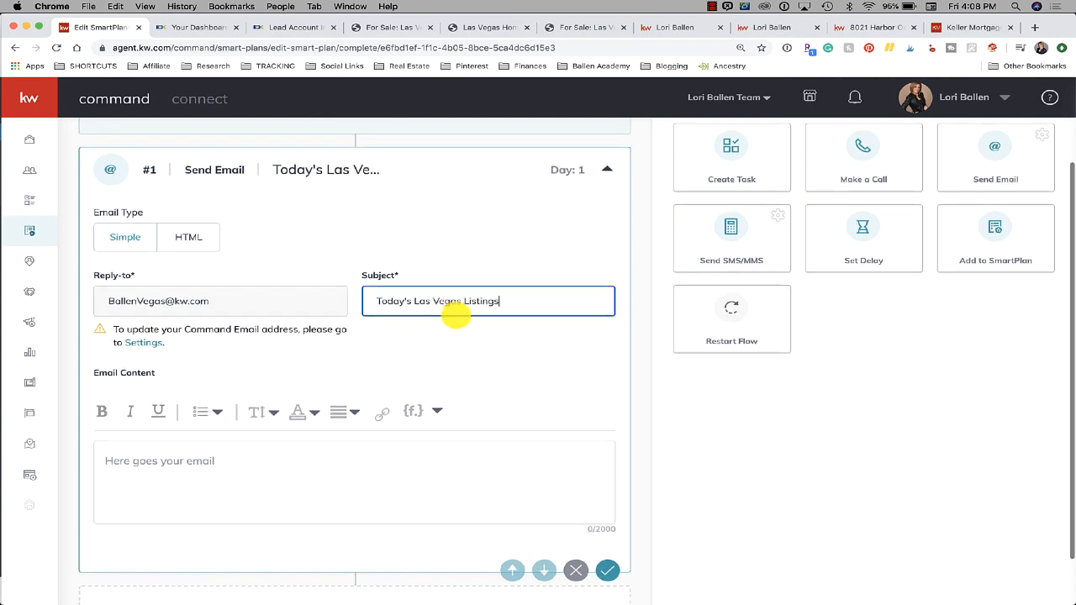
pyautogui.click(358, 416)
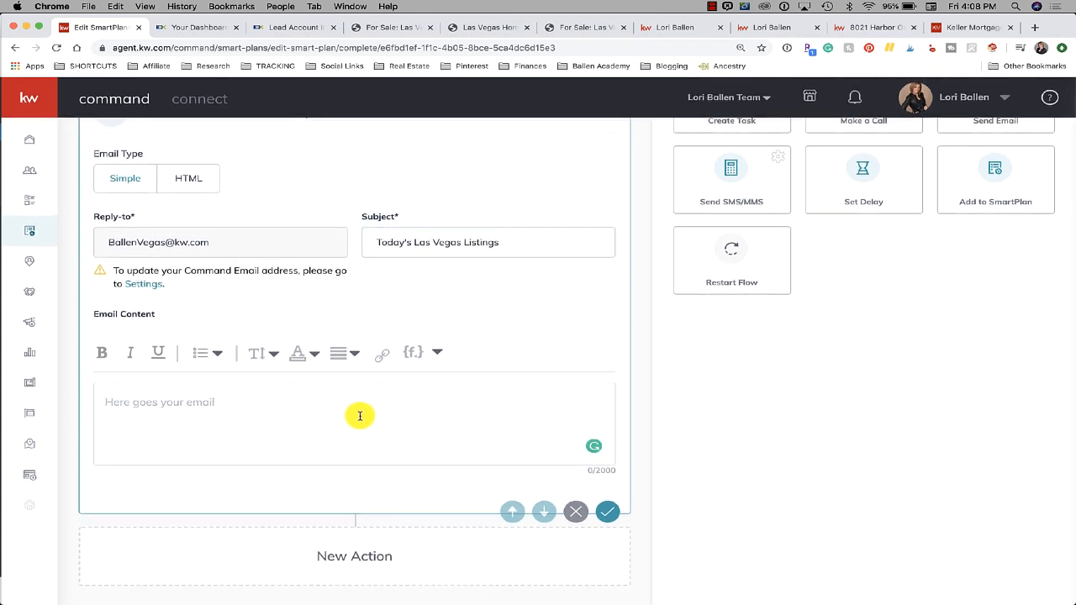
# Start the body with the greeting 'Hi {contact.first.name},' using the merge-field list
pyautogui.write('Hi')
pyautogui.click(438, 354)
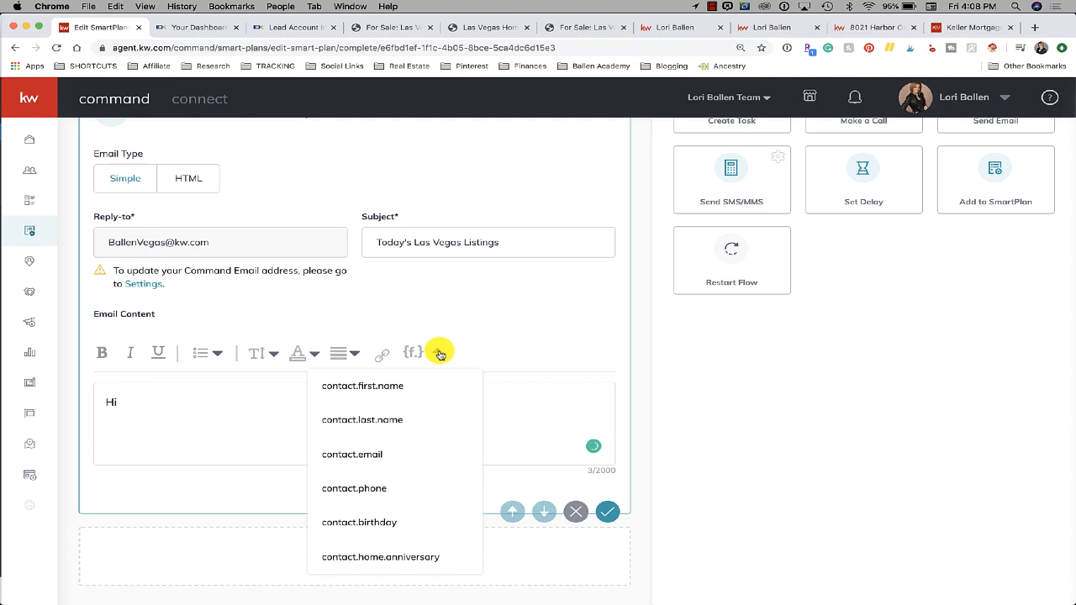
pyautogui.click(385, 385)
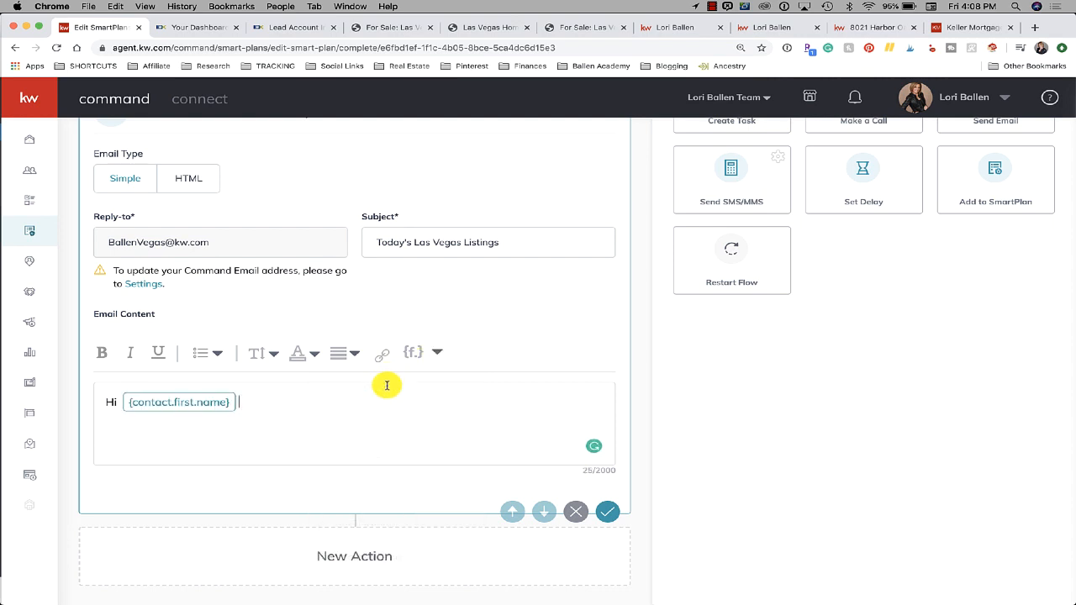
pyautogui.write(',')
pyautogui.press('Return')
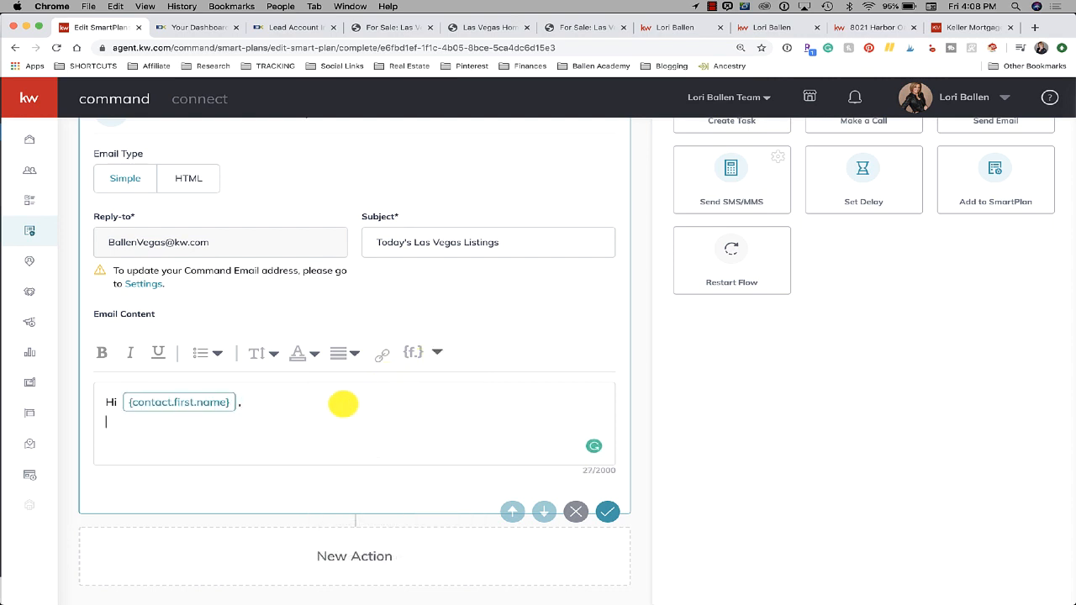
# Write the matching-homes message with the agent's phone, offering a live or video tour
pyautogui.write('Here are the latest')
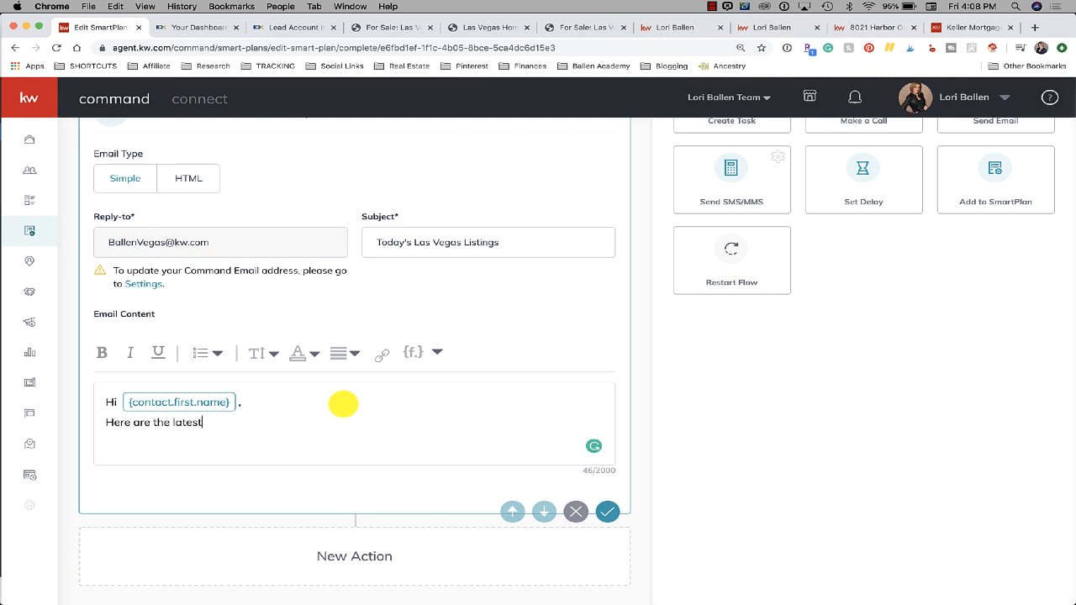
pyautogui.write(' homes that match the  cri')
pyautogui.write('ter')
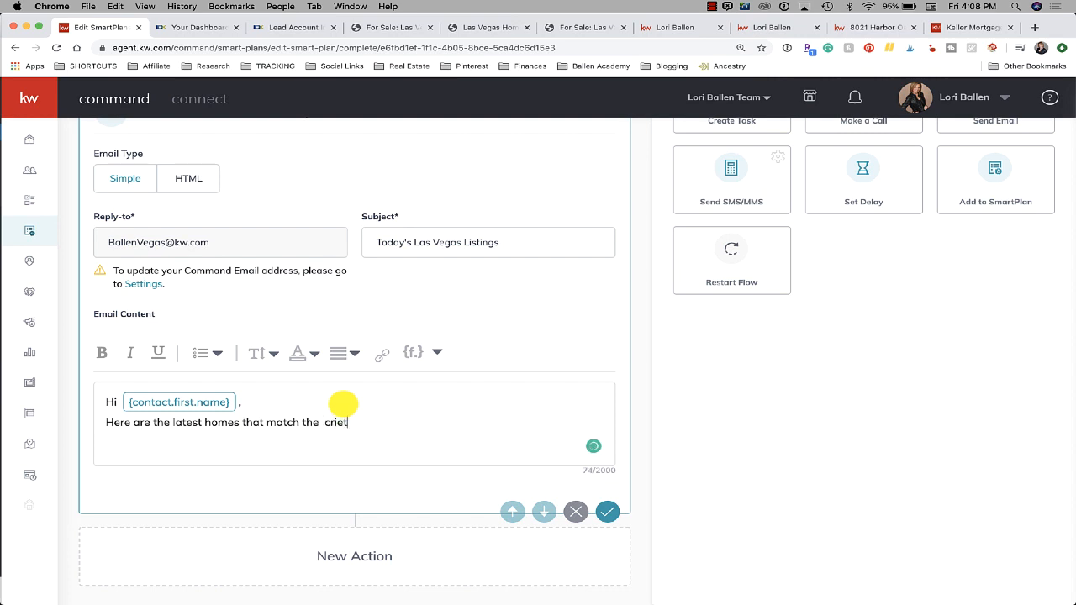
pyautogui.press('BackSpace')
pyautogui.press('BackSpace')
pyautogui.press('BackSpace')
pyautogui.write('teria you shared with me')
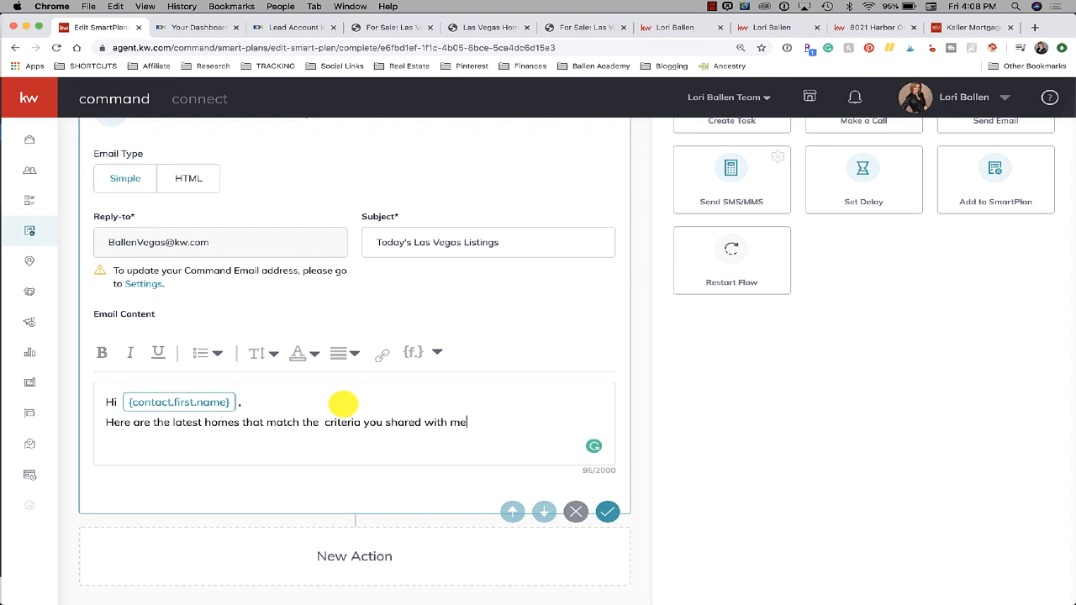
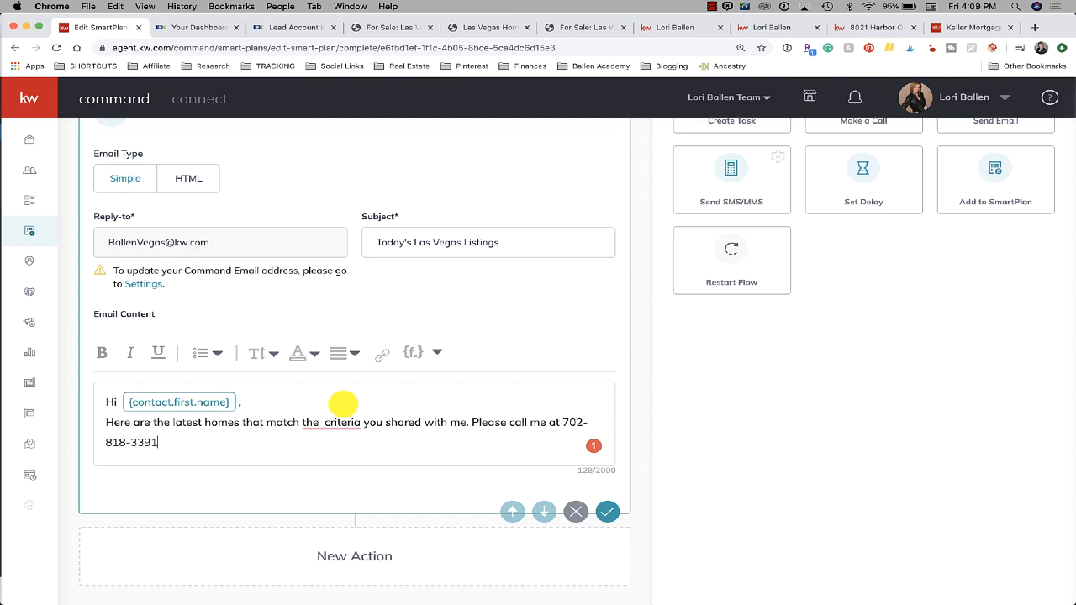
pyautogui.click(528, 422)
pyautogui.write('our')
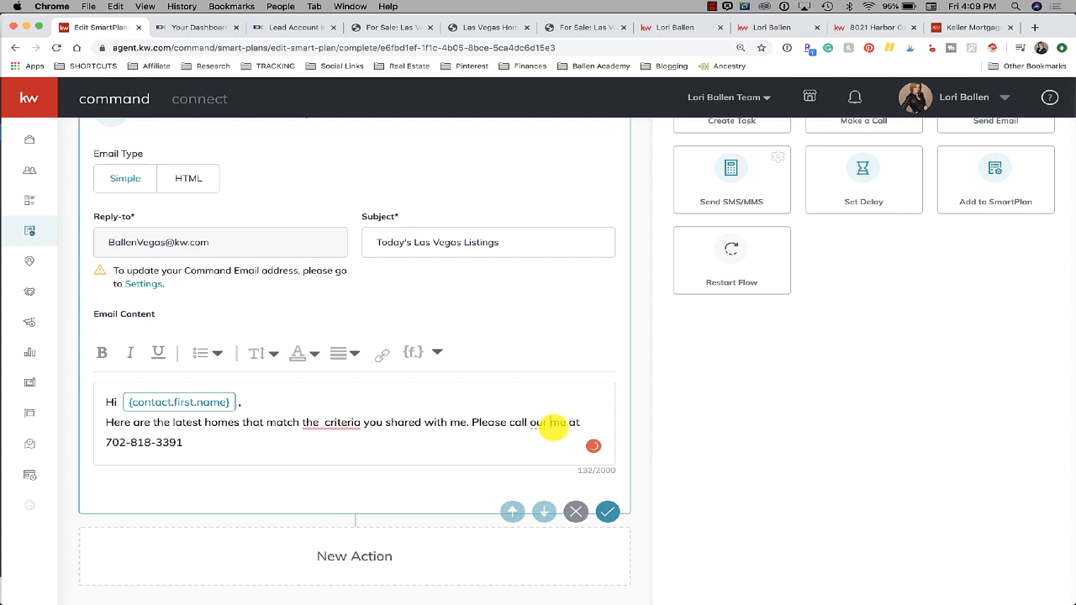
pyautogui.press('BackSpace')
pyautogui.press('BackSpace')
pyautogui.press('BackSpace')
pyautogui.write('r text')
pyautogui.click(229, 443)
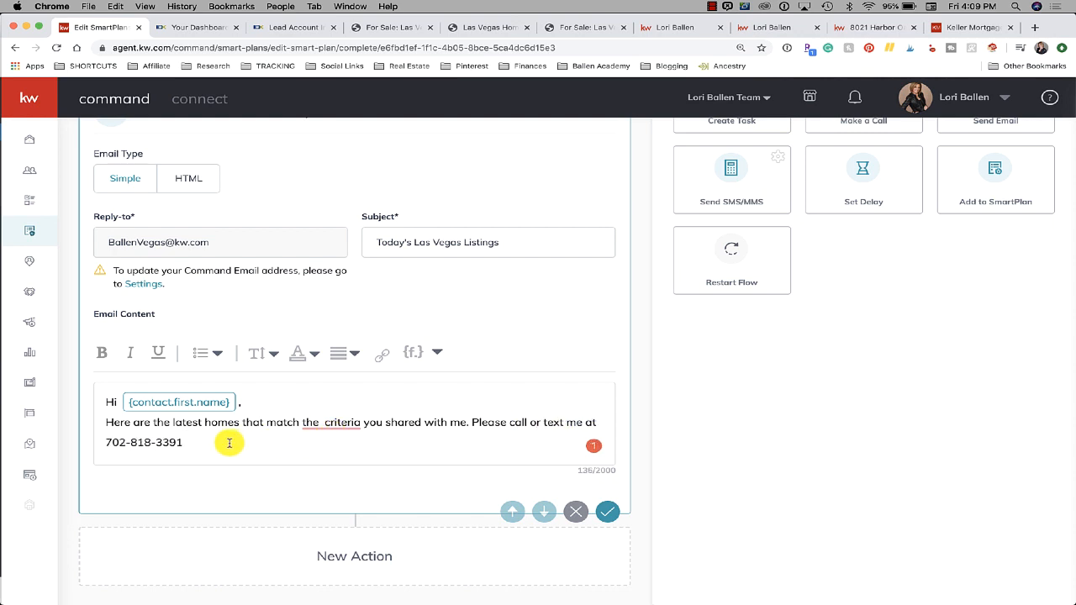
pyautogui.write('or')
pyautogui.press('BackSpace')
pyautogui.press('BackSpace')
pyautogui.press('BackSpace')
pyautogui.write('with any questions or to schedul')
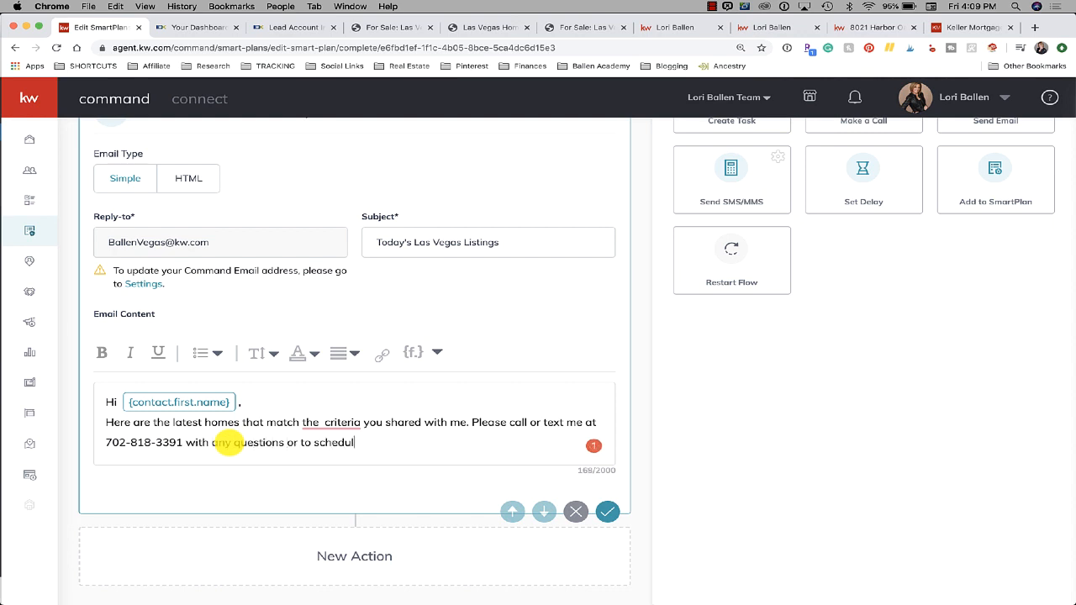
pyautogui.write('e a live or video tour.')
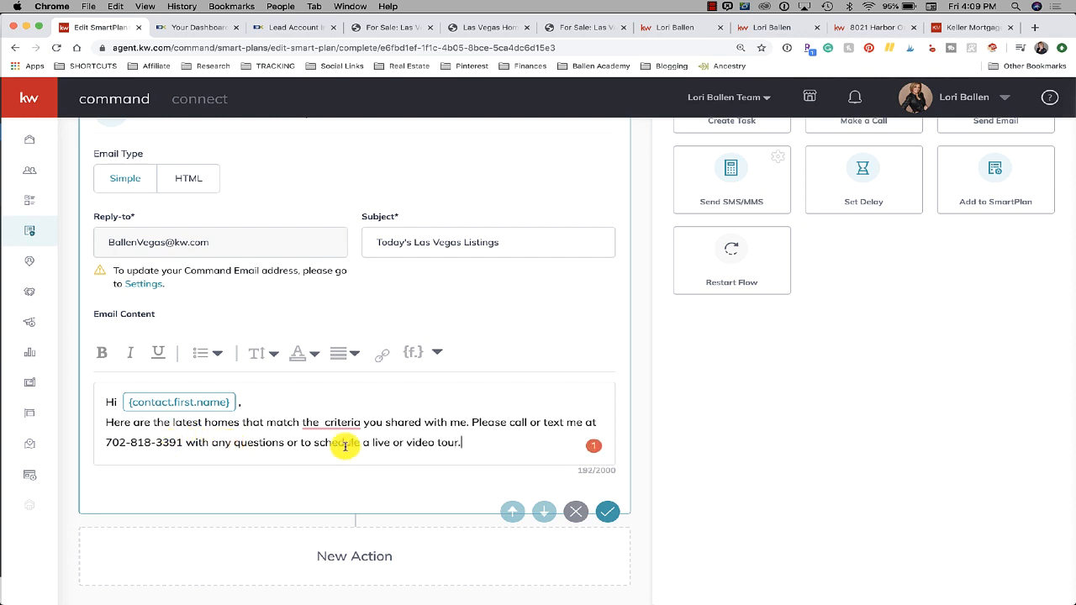
pyautogui.moveTo(342, 420)
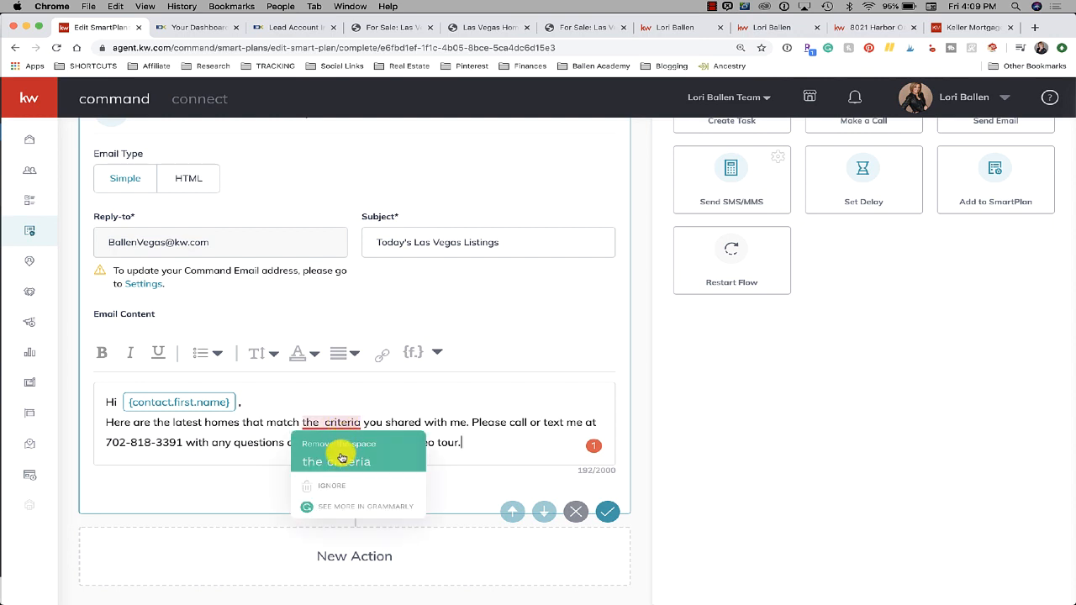
pyautogui.click(336, 459)
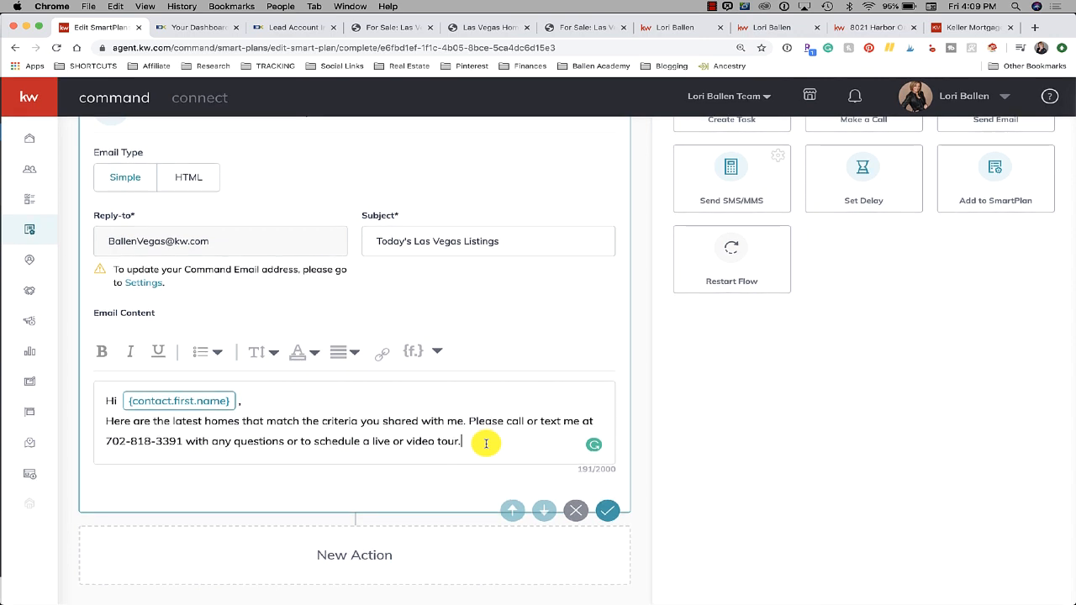
# Add a signature line with the agent's name below the message
pyautogui.press('Return')
pyautogui.press('Return')
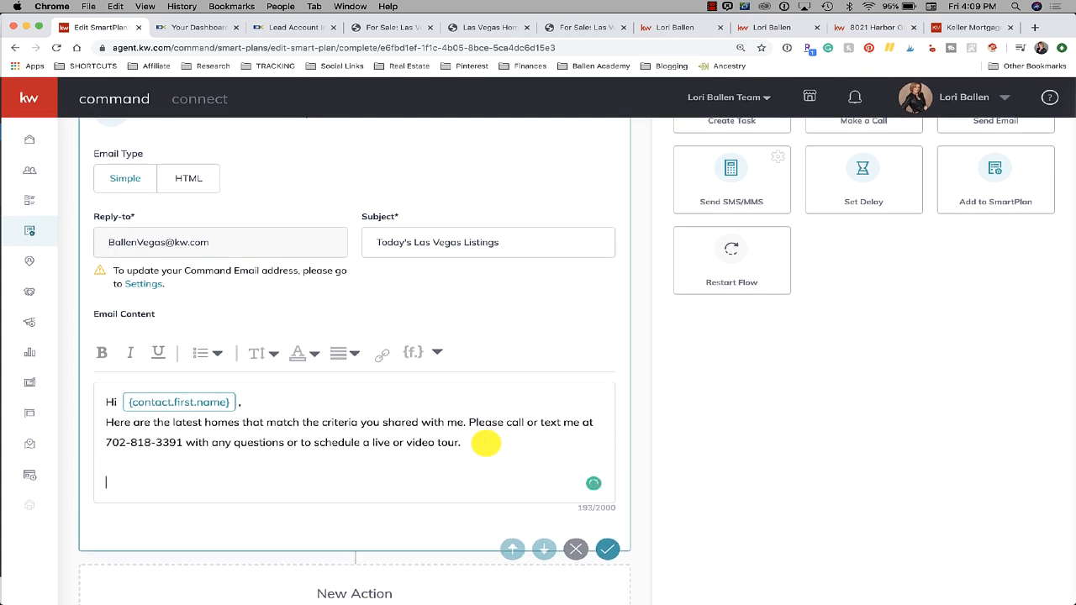
pyautogui.write('- Lori Ballen')
pyautogui.click(332, 398)
pyautogui.press('Return')
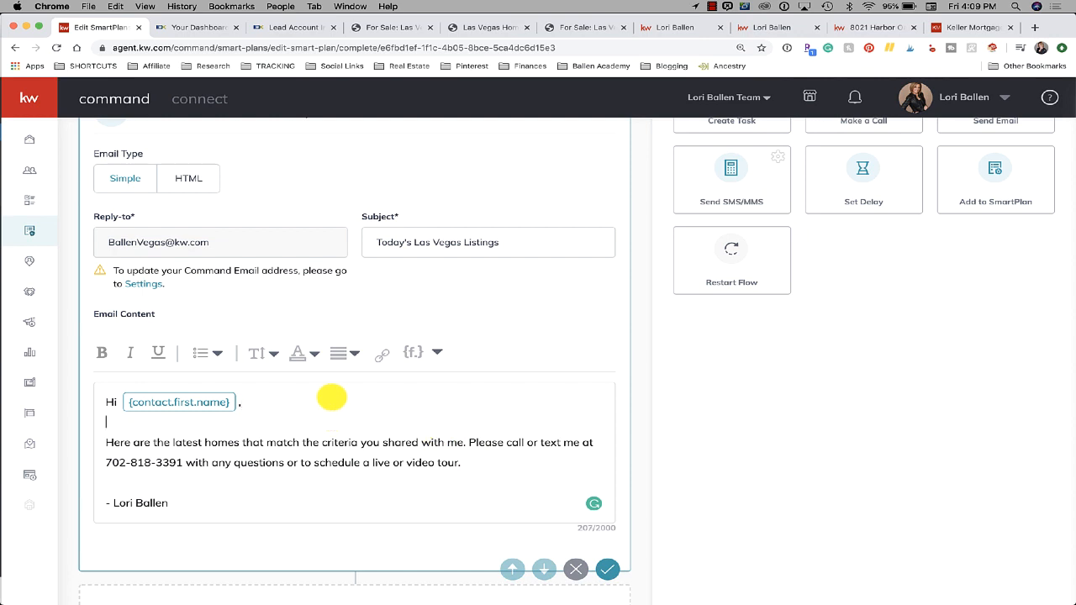
pyautogui.scroll(-2, 332, 397)
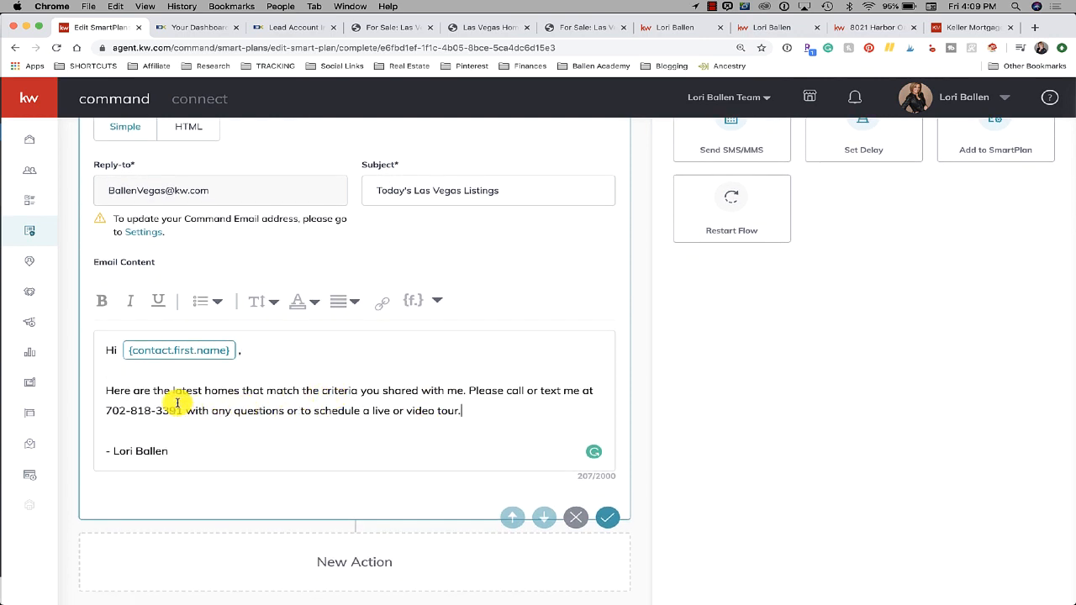
pyautogui.moveTo(154, 391); pyautogui.dragTo(308, 400)
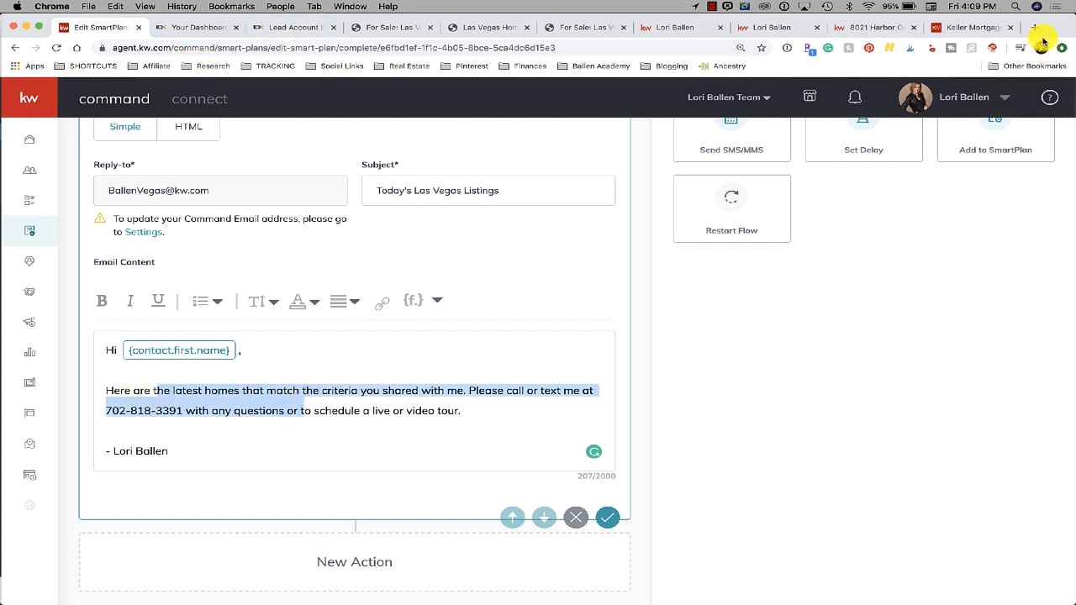
pyautogui.click(866, 27)
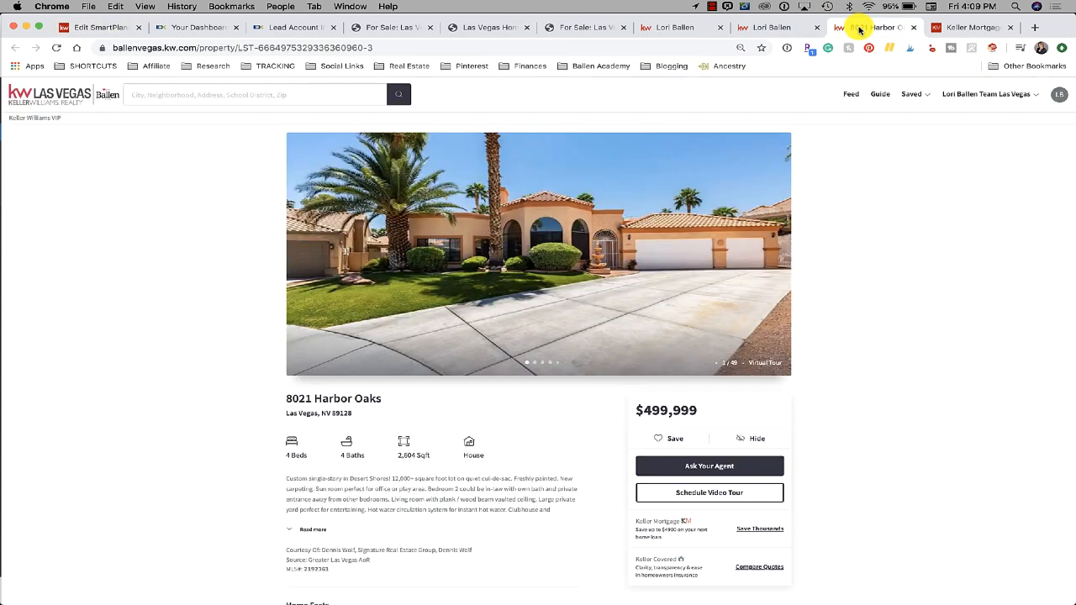
pyautogui.click(208, 94)
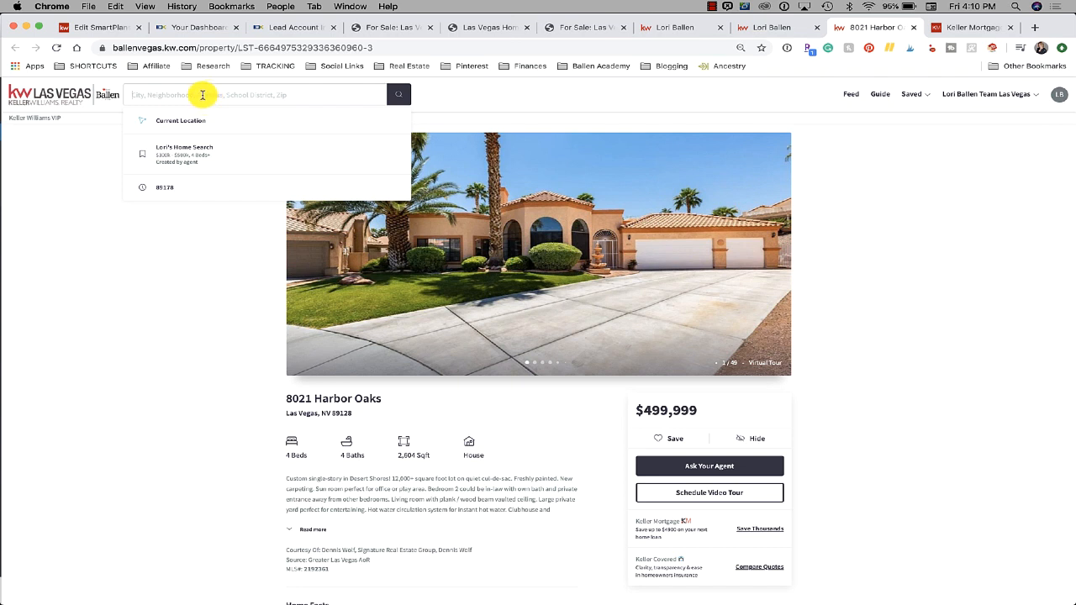
pyautogui.write('rancho high')
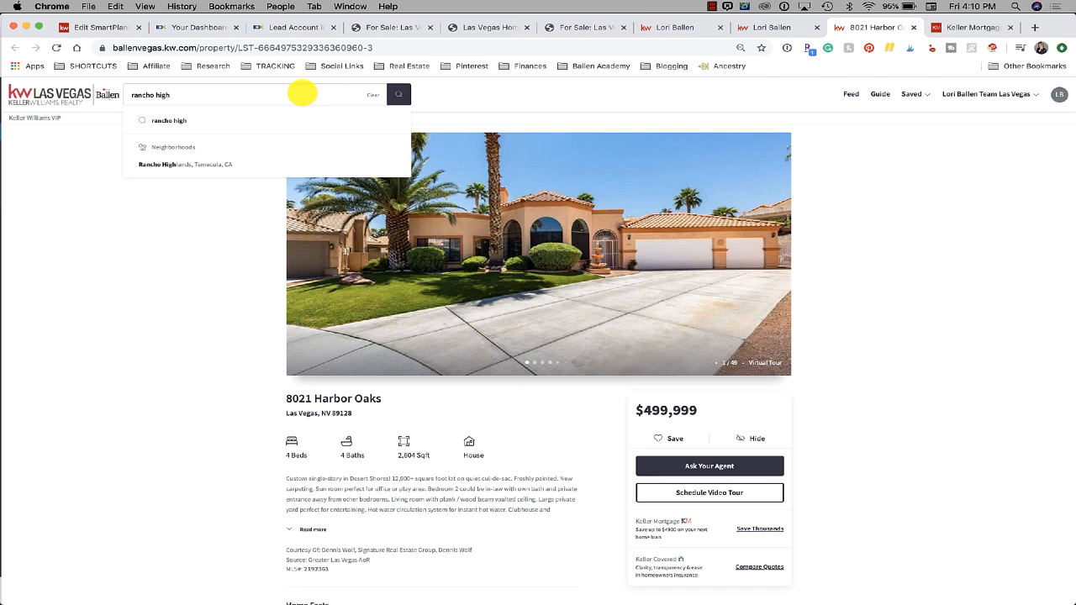
pyautogui.press('BackSpace')
pyautogui.press('BackSpace')
pyautogui.press('BackSpace')
pyautogui.press('BackSpace')
pyautogui.press('BackSpace')
pyautogui.press('BackSpace')
pyautogui.press('BackSpace')
pyautogui.press('BackSpace')
pyautogui.press('BackSpace')
pyautogui.press('BackSpace')
pyautogui.write('weest')
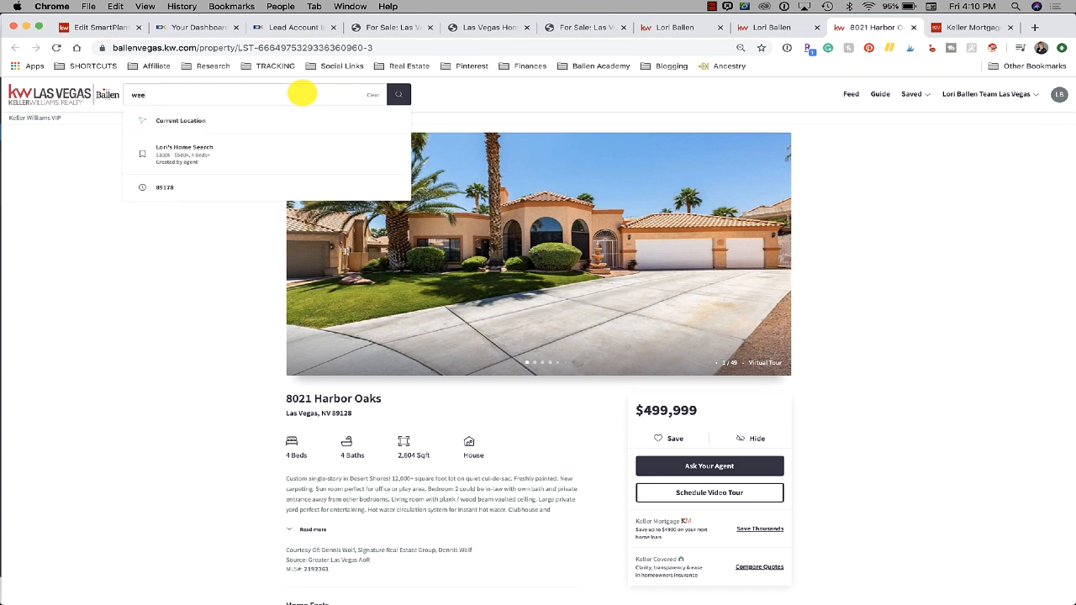
pyautogui.press('BackSpace')
pyautogui.press('BackSpace')
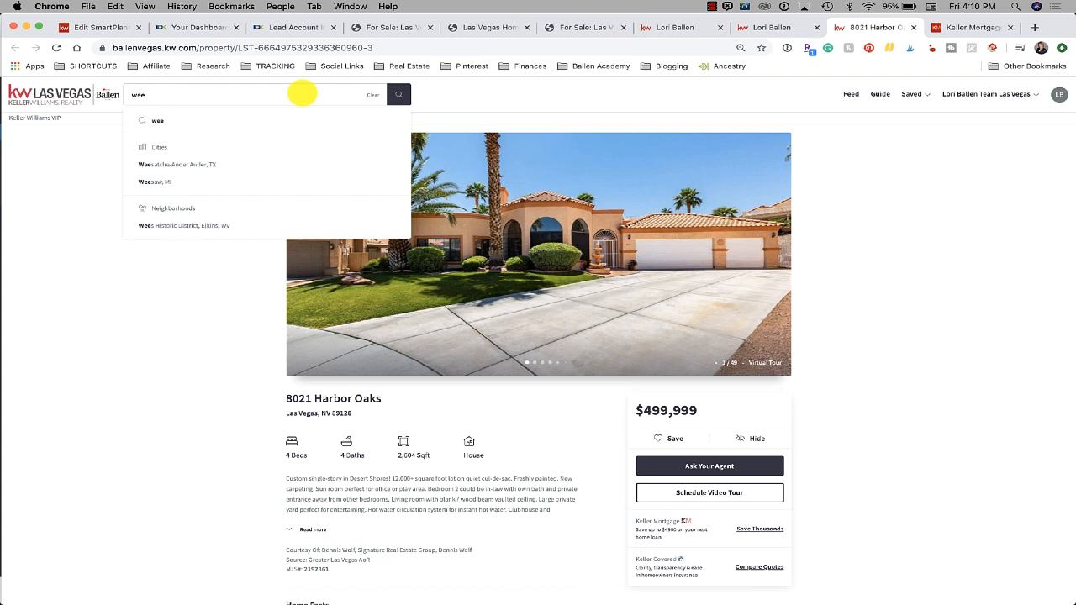
pyautogui.press('BackSpace')
pyautogui.write('st technical')
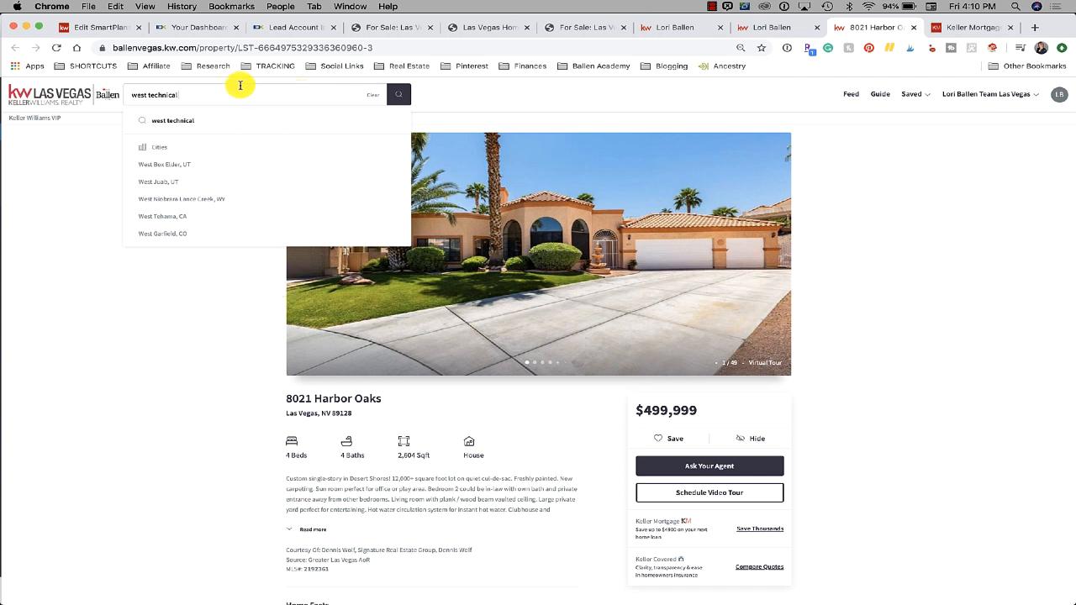
pyautogui.tripleClick(165, 89)
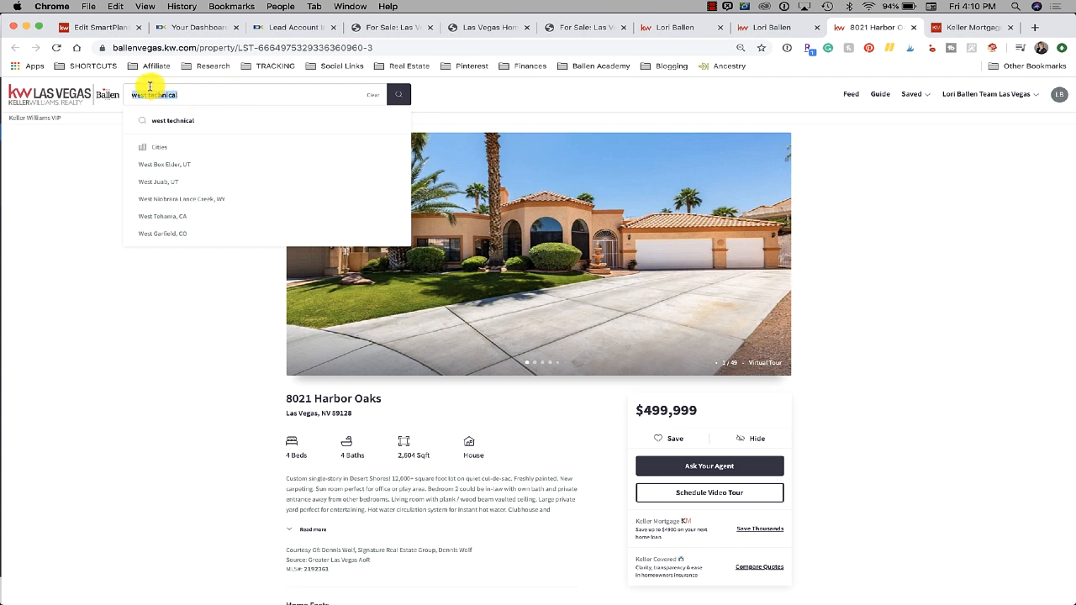
pyautogui.write('las vegas')
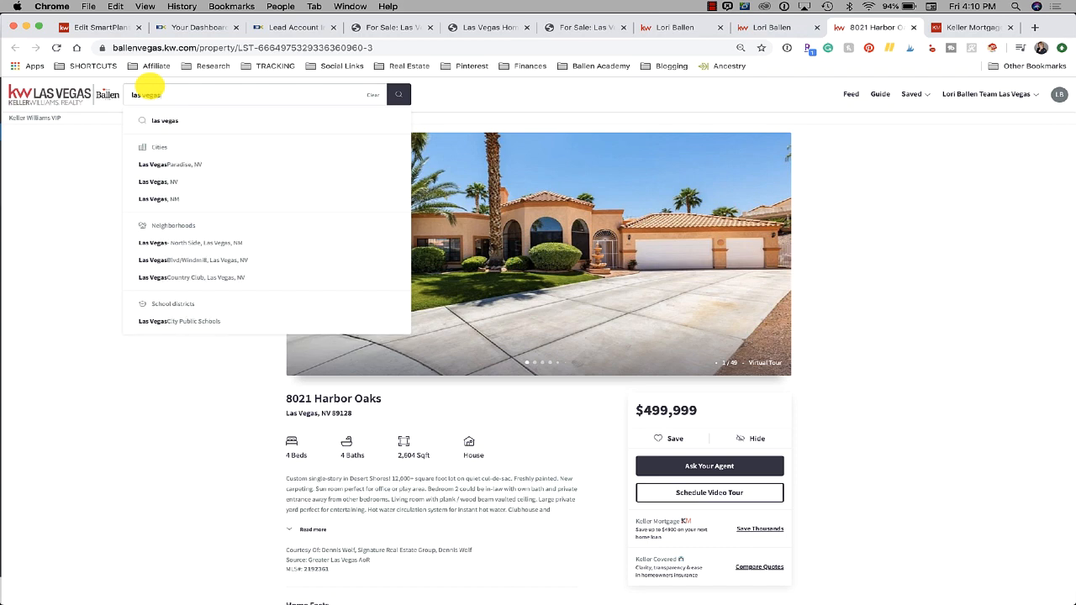
# Search Las Vegas, NV homes and add 'pool' as a More filters keyword
pyautogui.click(172, 181)
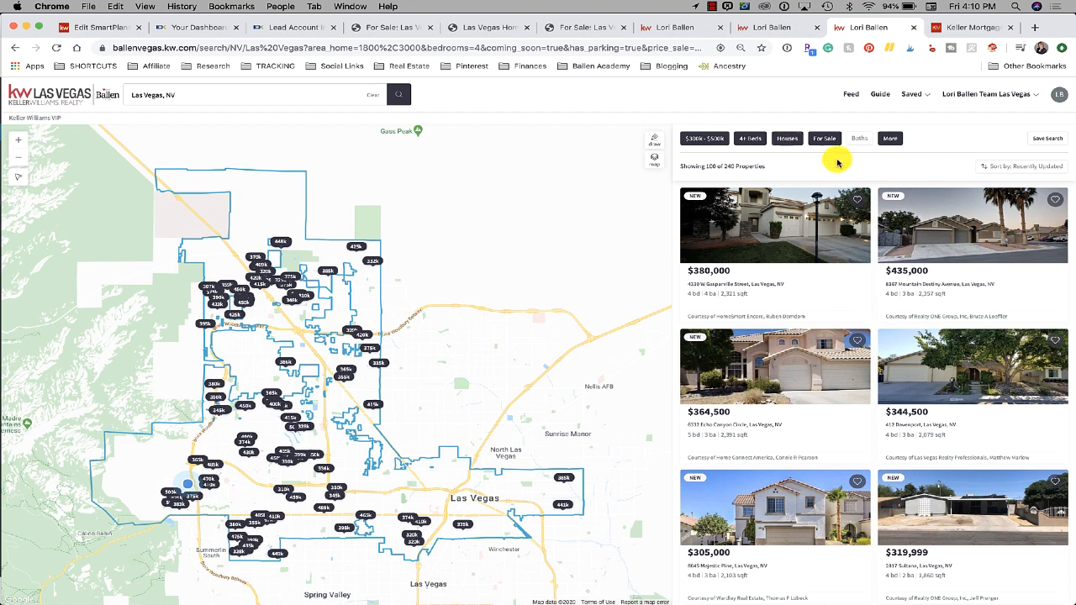
pyautogui.click(889, 141)
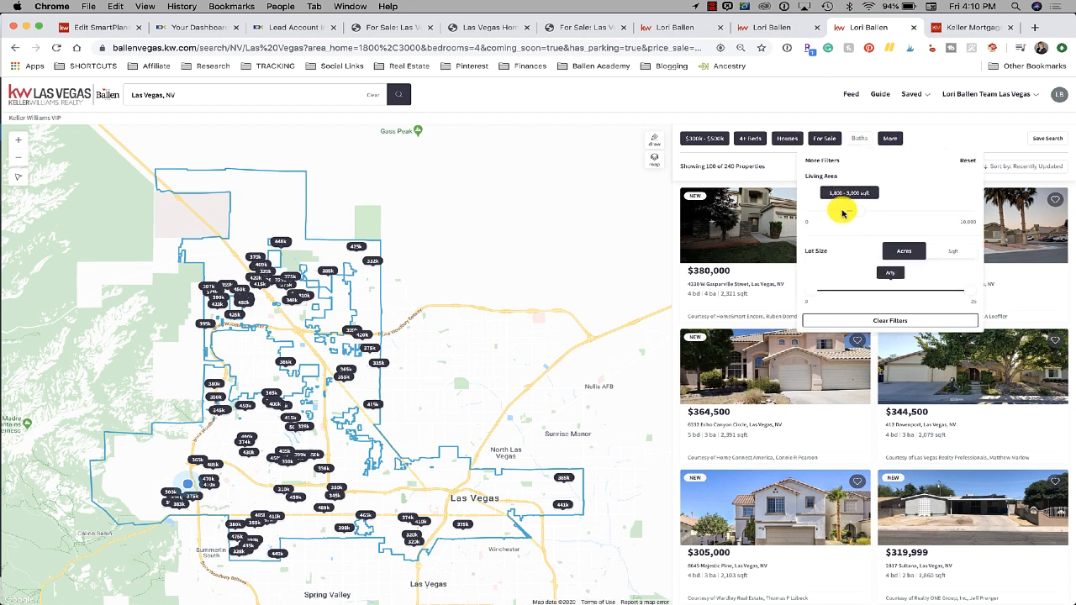
pyautogui.scroll(-1, 879, 215)
pyautogui.scroll(-4, 879, 215)
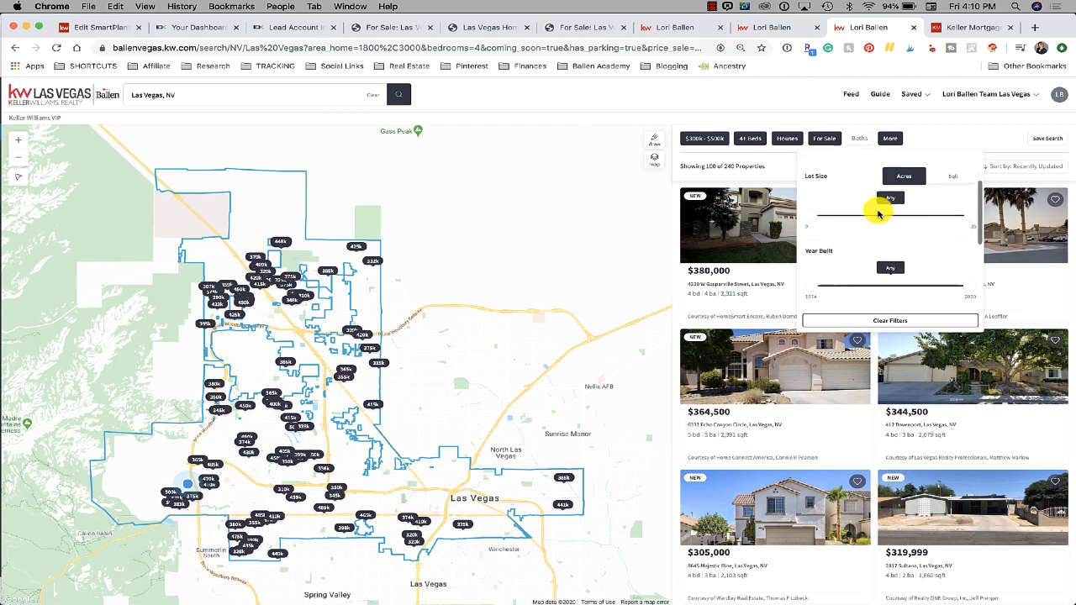
pyautogui.scroll(-2, 878, 214)
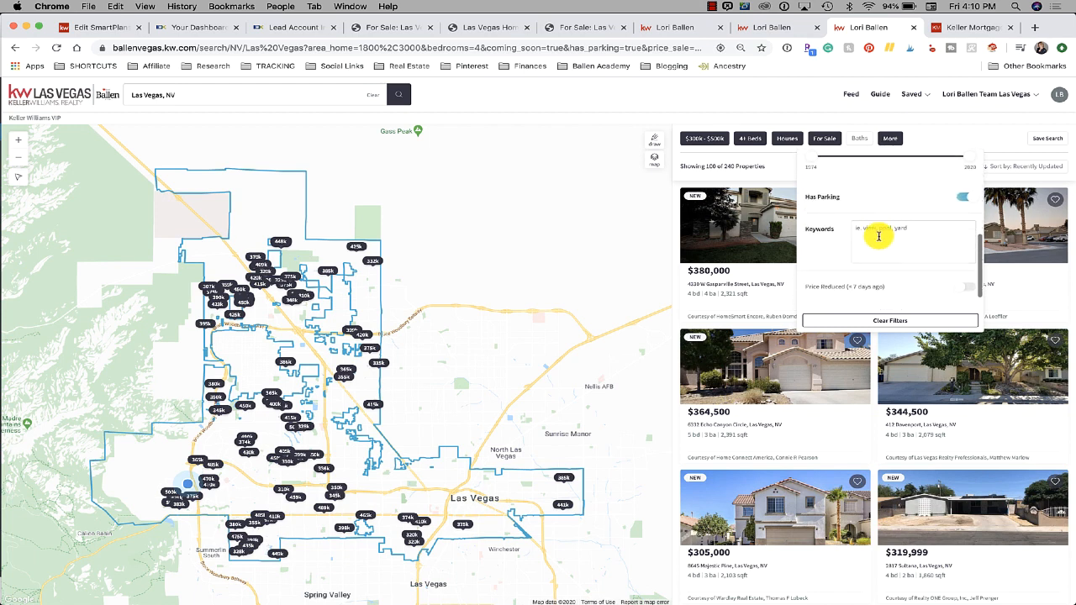
pyautogui.scroll(-2, 881, 232)
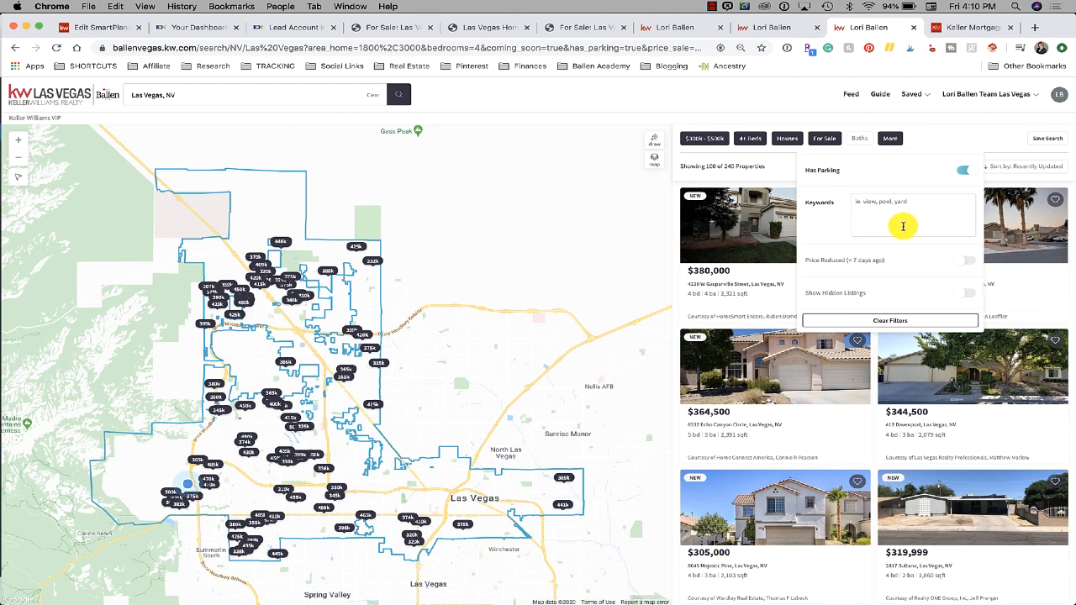
pyautogui.scroll(-1, 903, 225)
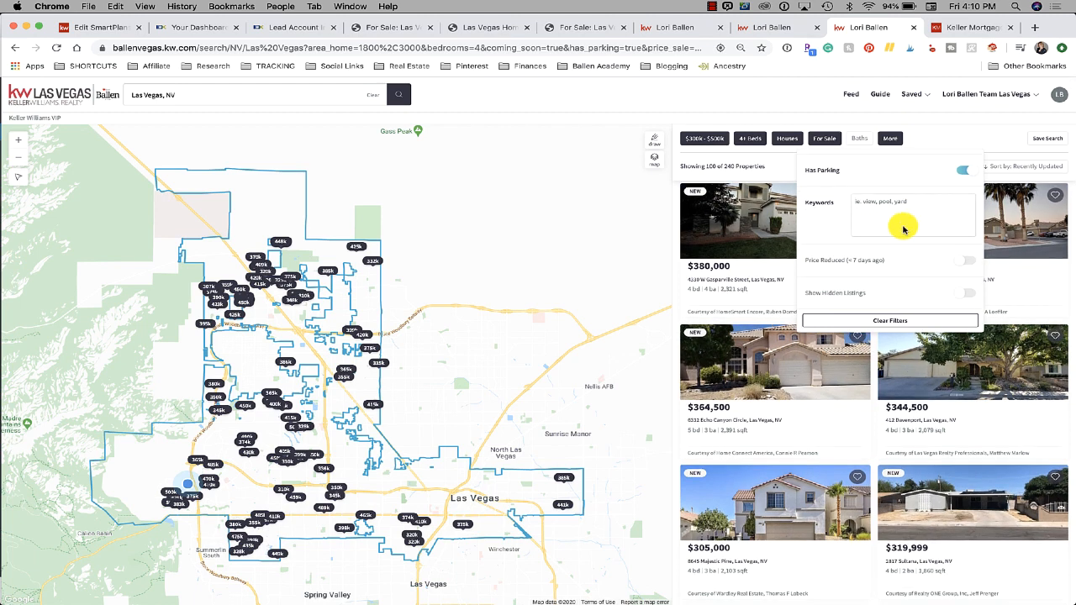
pyautogui.scroll(-2, 896, 211)
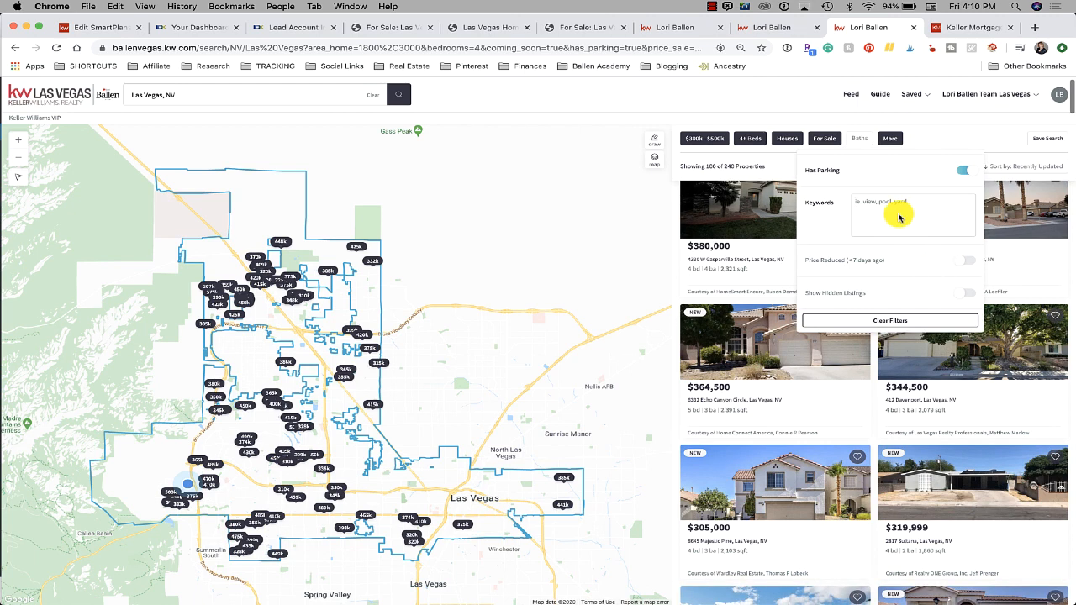
pyautogui.click(896, 216)
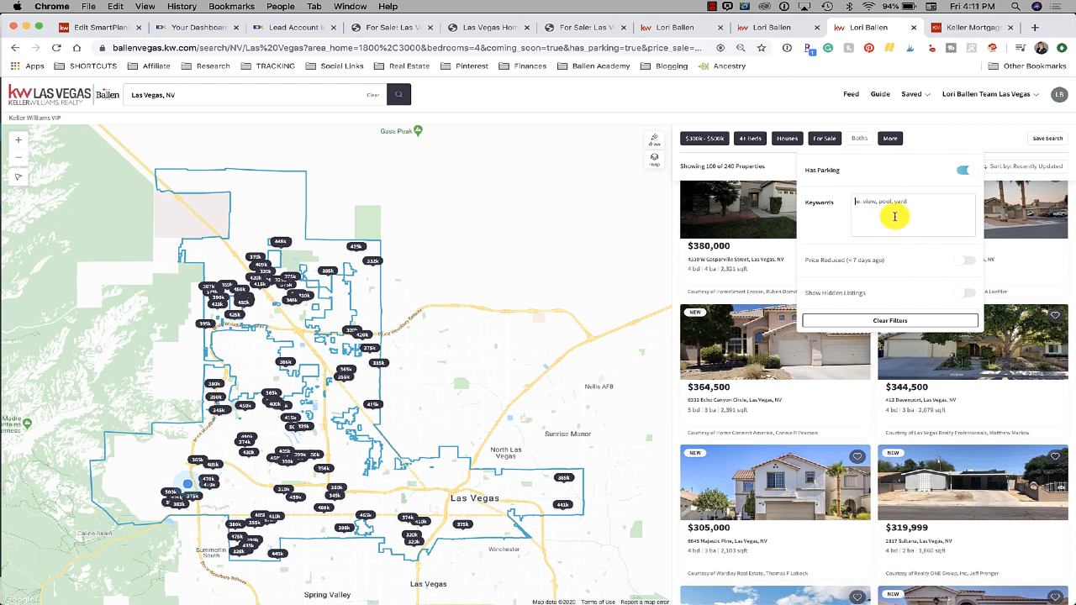
pyautogui.write('pool')
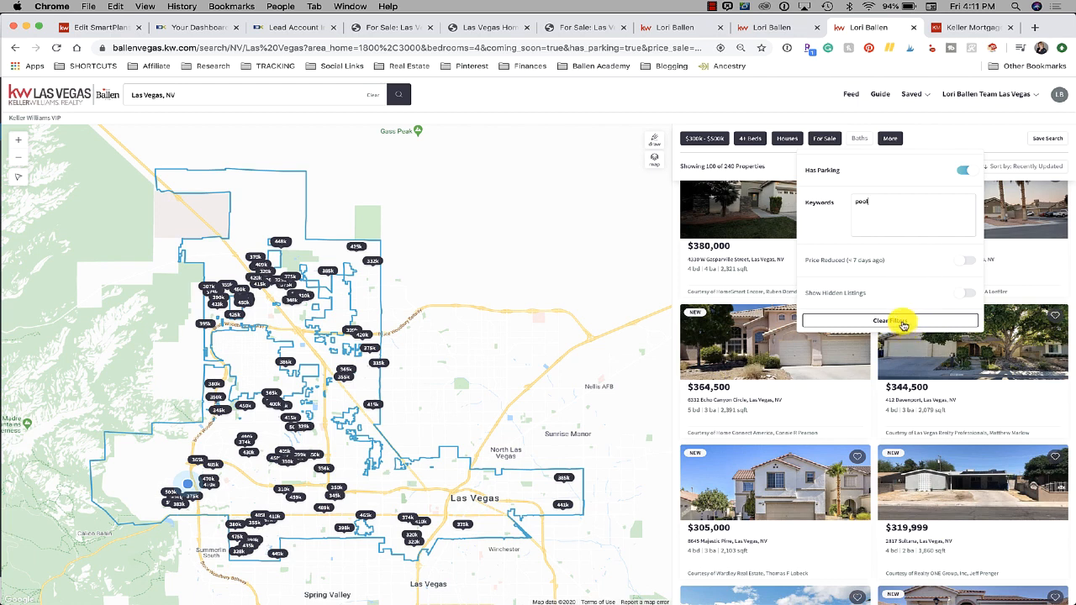
pyautogui.press('Return')
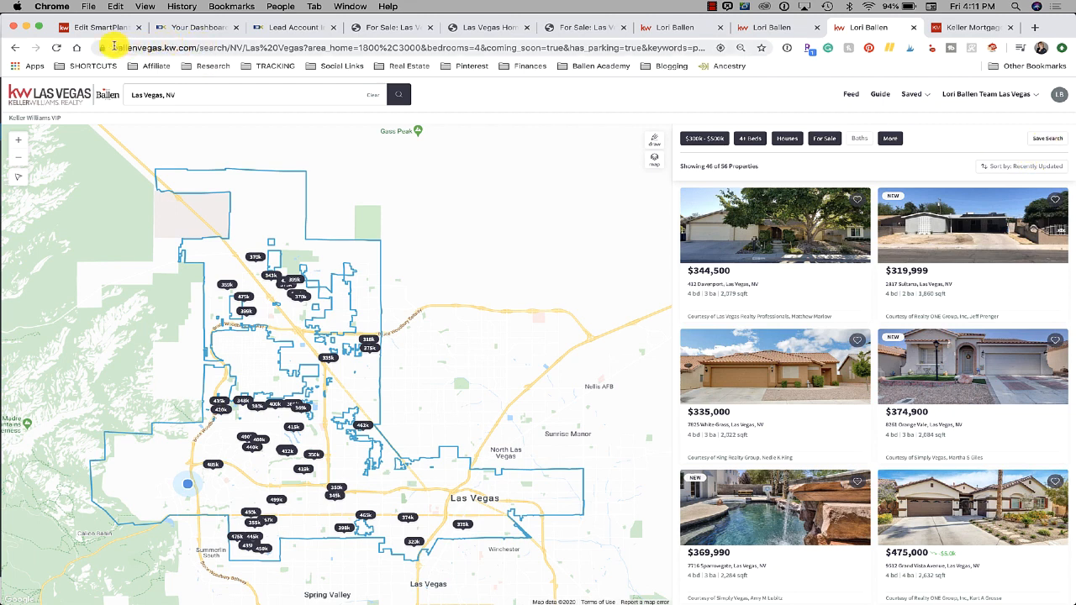
# Select the search results page URL in the address bar
pyautogui.moveTo(113, 46); pyautogui.dragTo(689, 48)
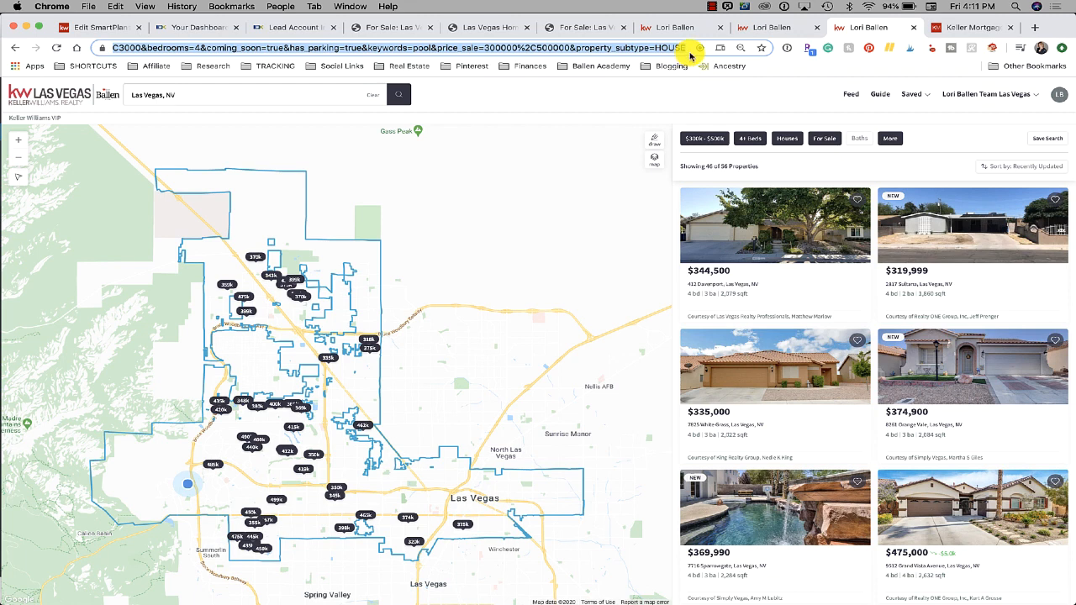
pyautogui.click(655, 52)
pyautogui.press('Home')
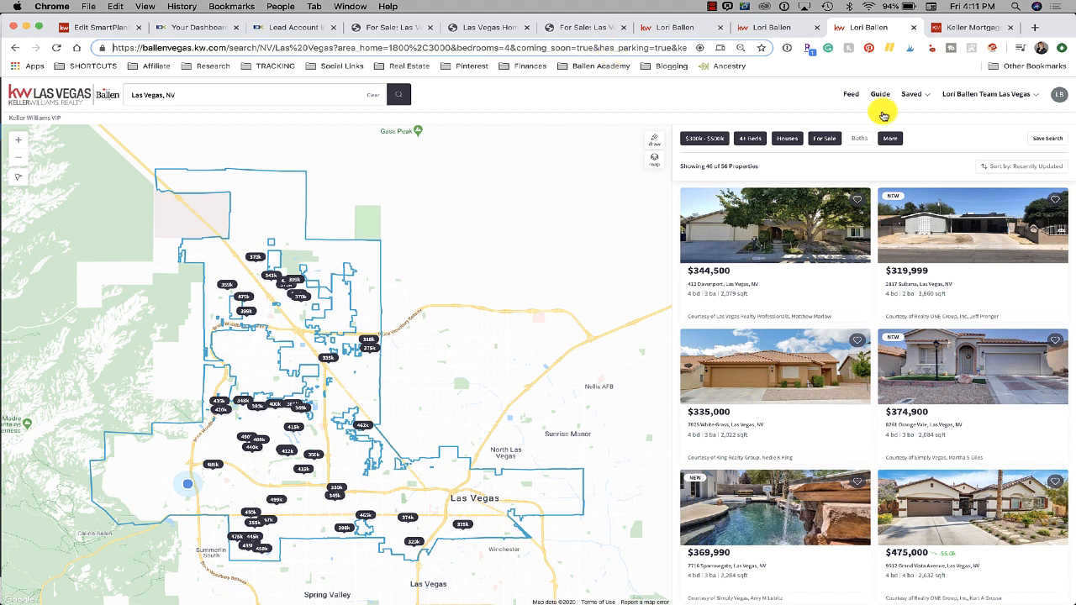
# Sort the results by Days On Market, low to high, and select the full page URL
pyautogui.click(1038, 172)
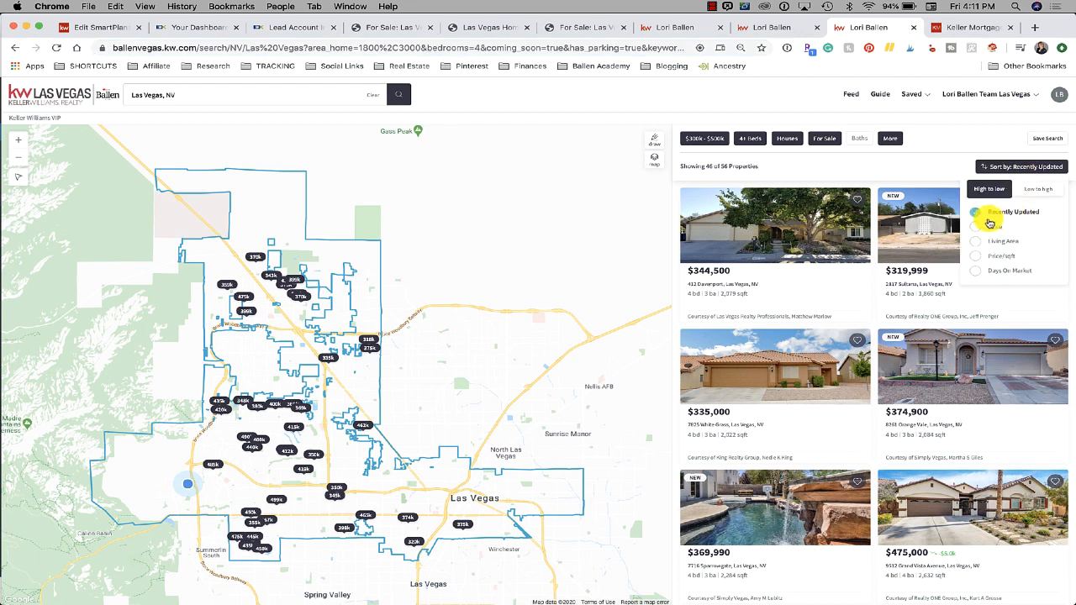
pyautogui.click(979, 273)
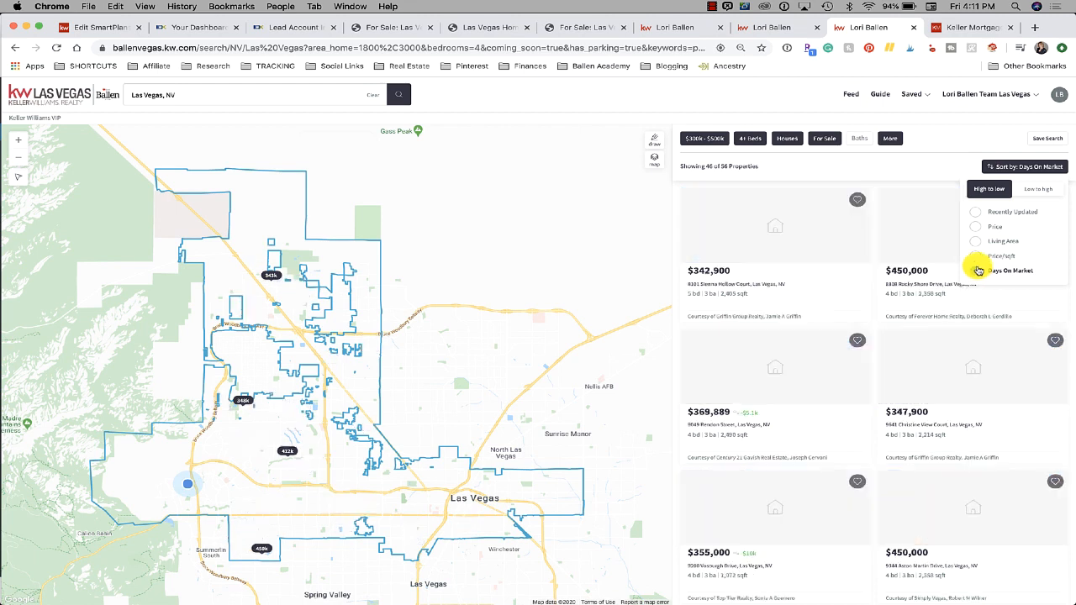
pyautogui.click(1038, 191)
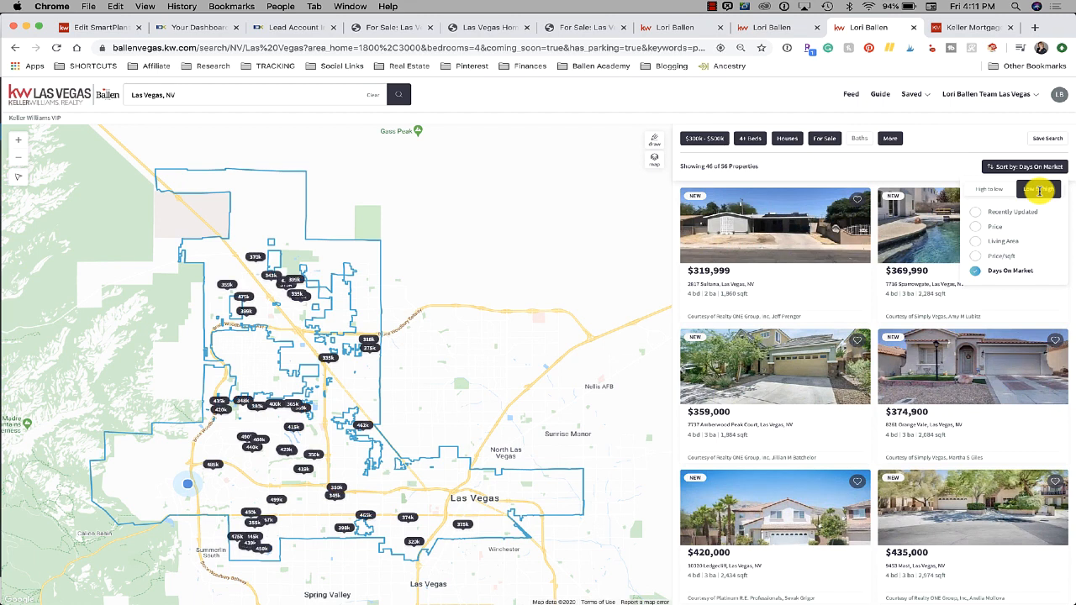
pyautogui.moveTo(763, 230)
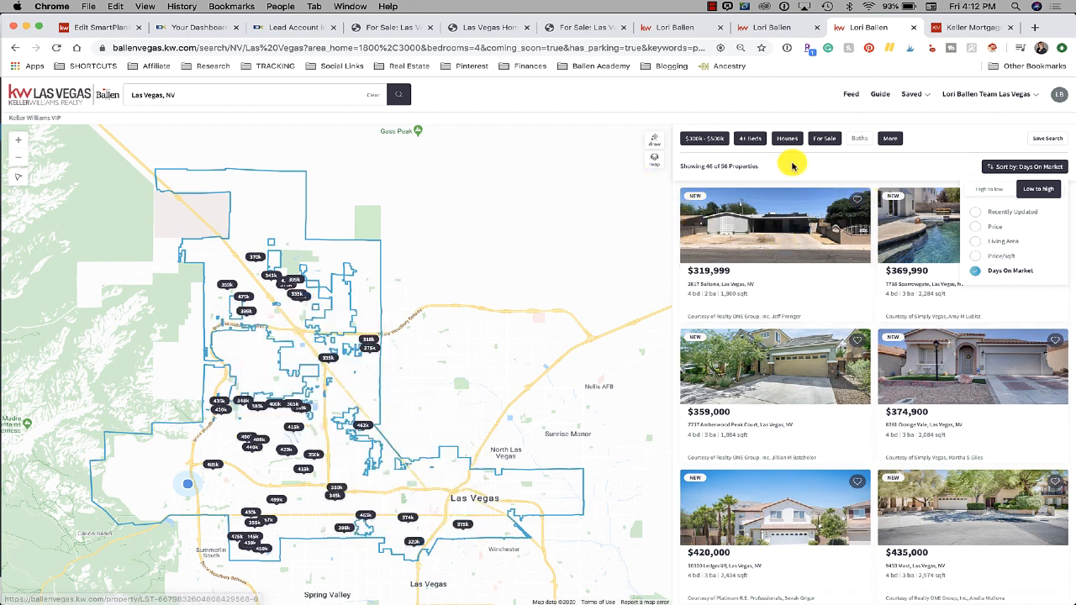
pyautogui.click(244, 47)
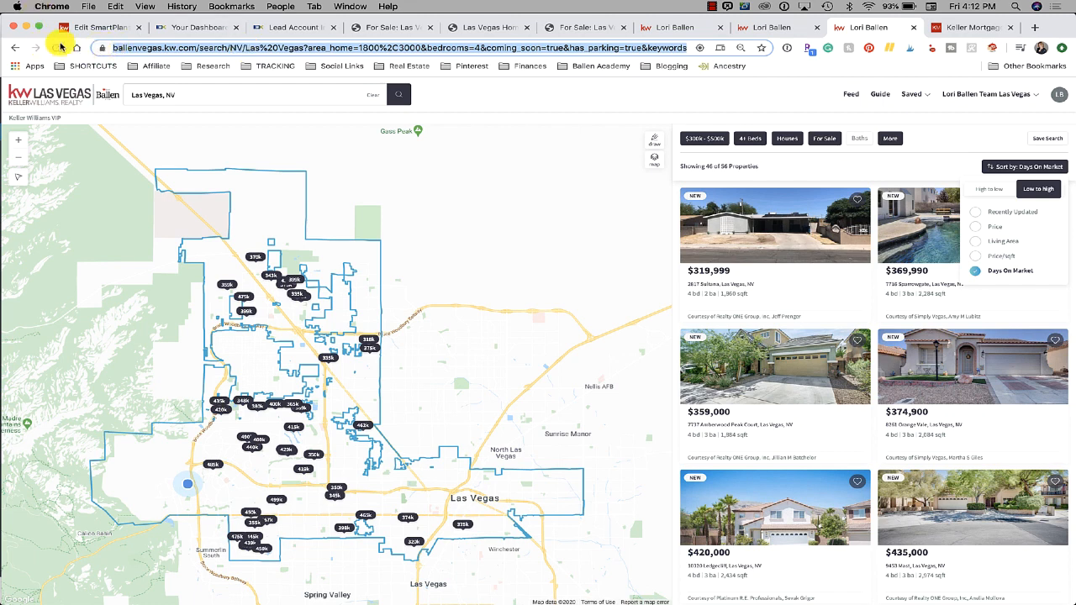
pyautogui.click(90, 30)
# Link the 'latest homes that match the criteria' phrase to the sorted search URL and test it
pyautogui.click(216, 439)
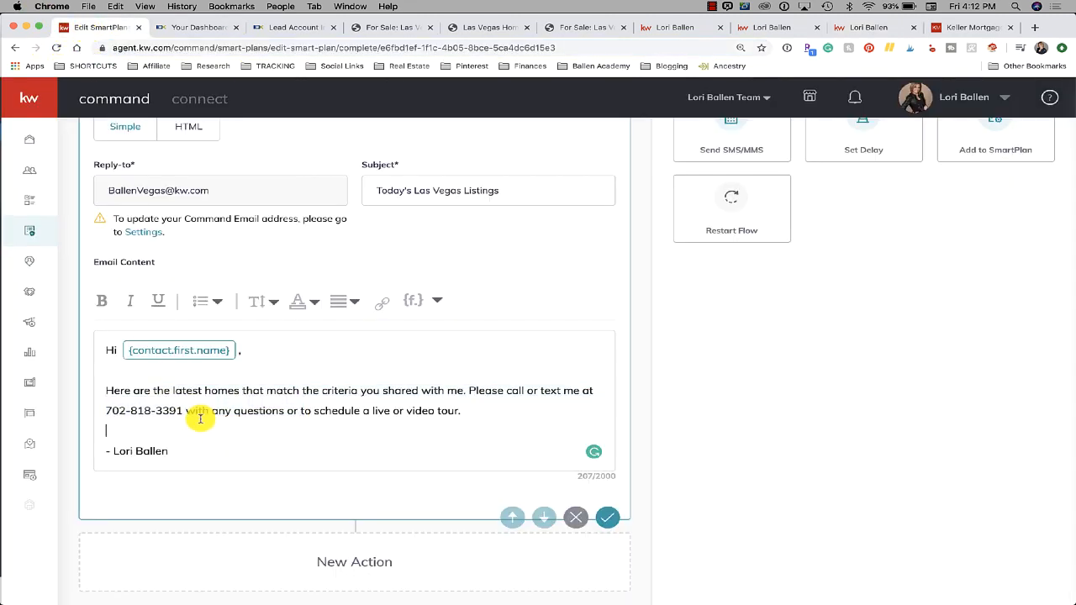
pyautogui.moveTo(174, 392); pyautogui.dragTo(462, 393)
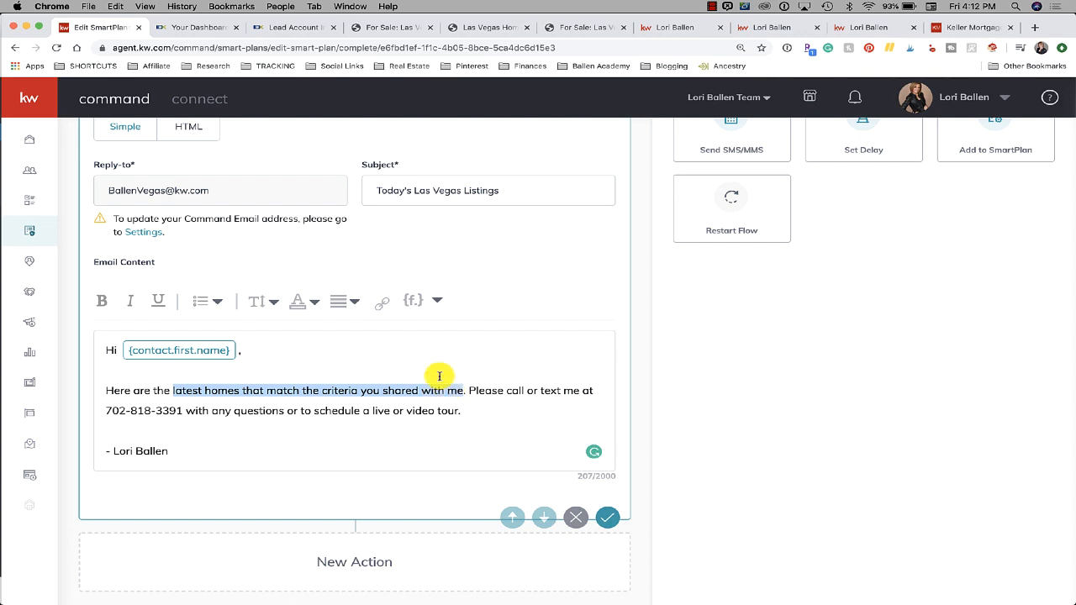
pyautogui.click(383, 305)
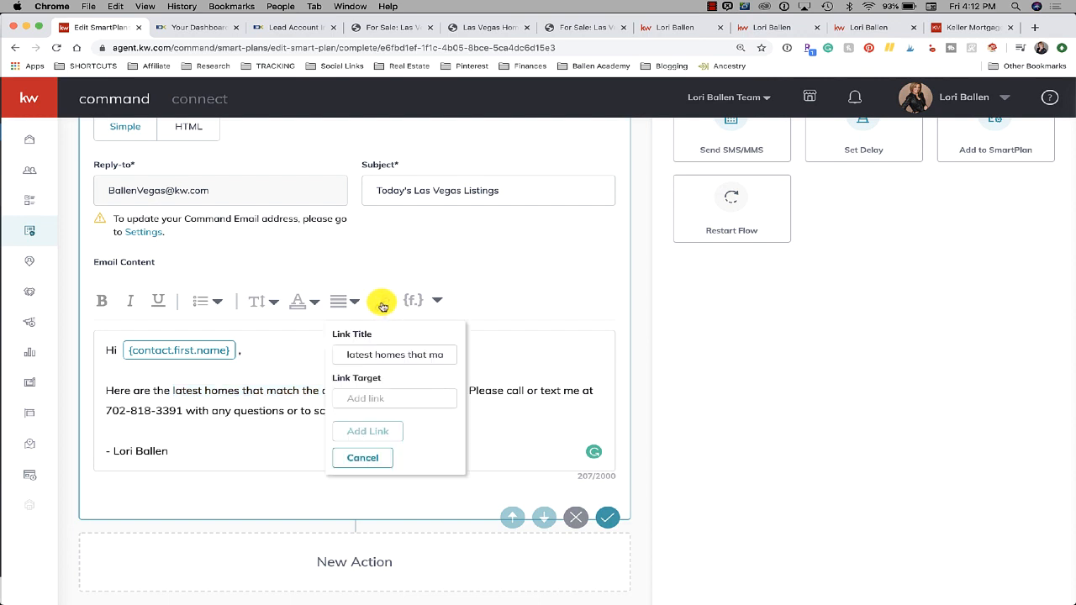
pyautogui.click(384, 398)
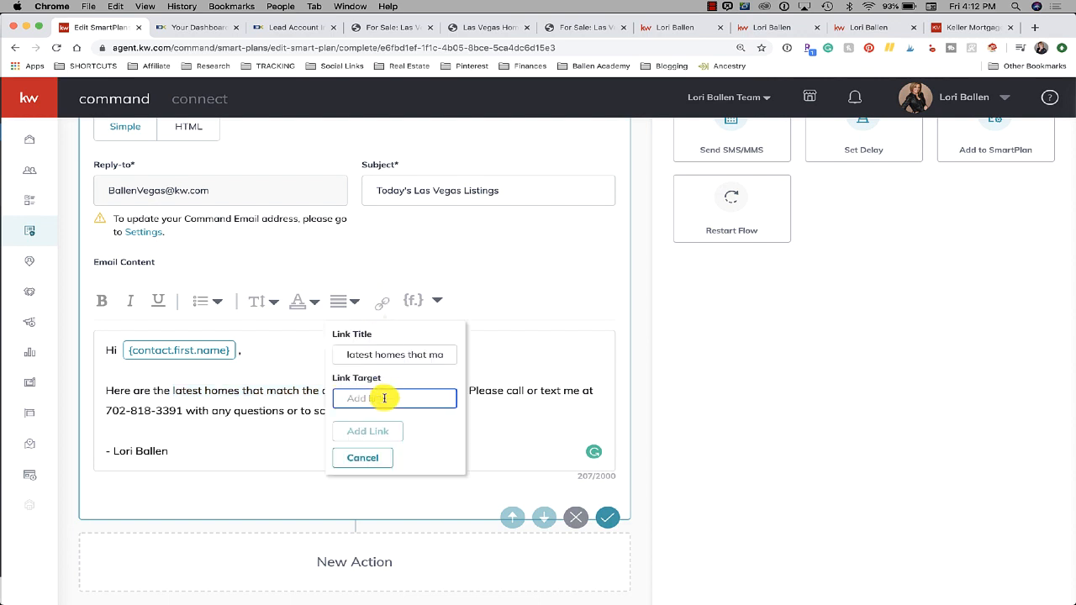
pyautogui.press('super+v')
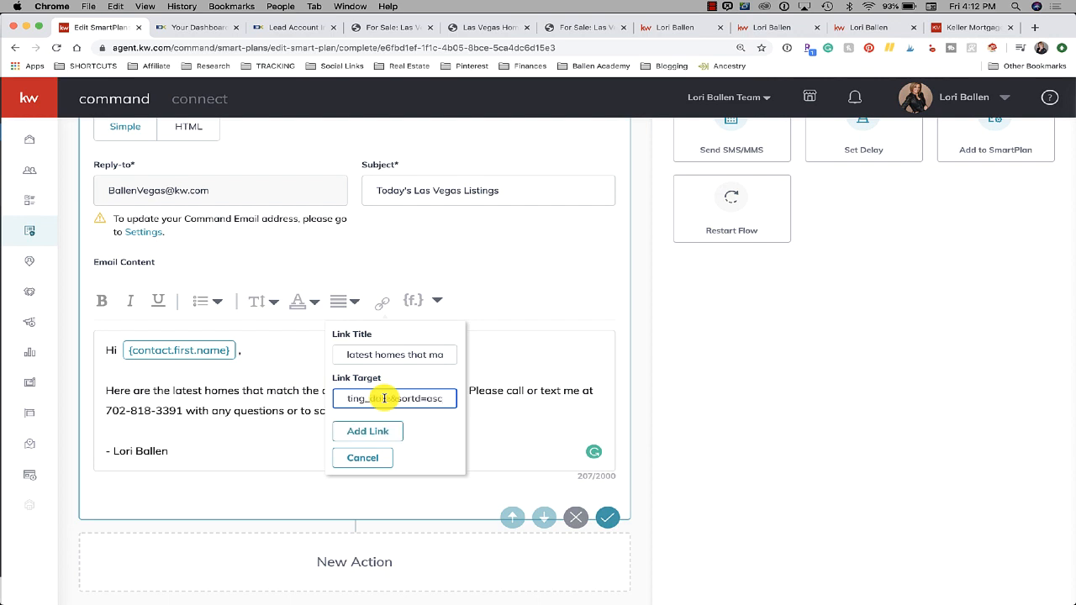
pyautogui.click(378, 433)
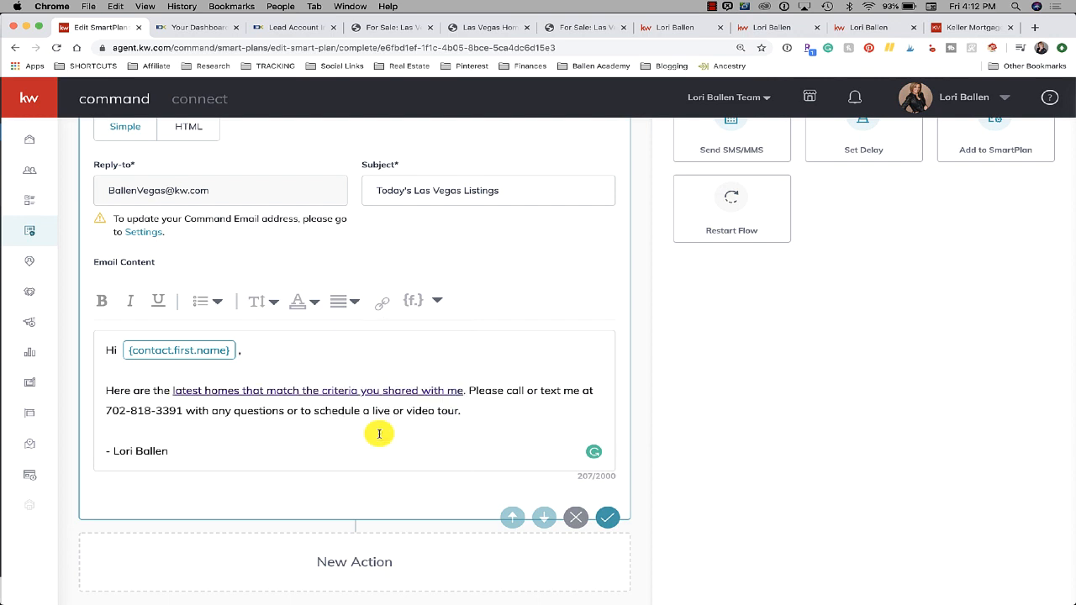
pyautogui.rightClick(381, 390)
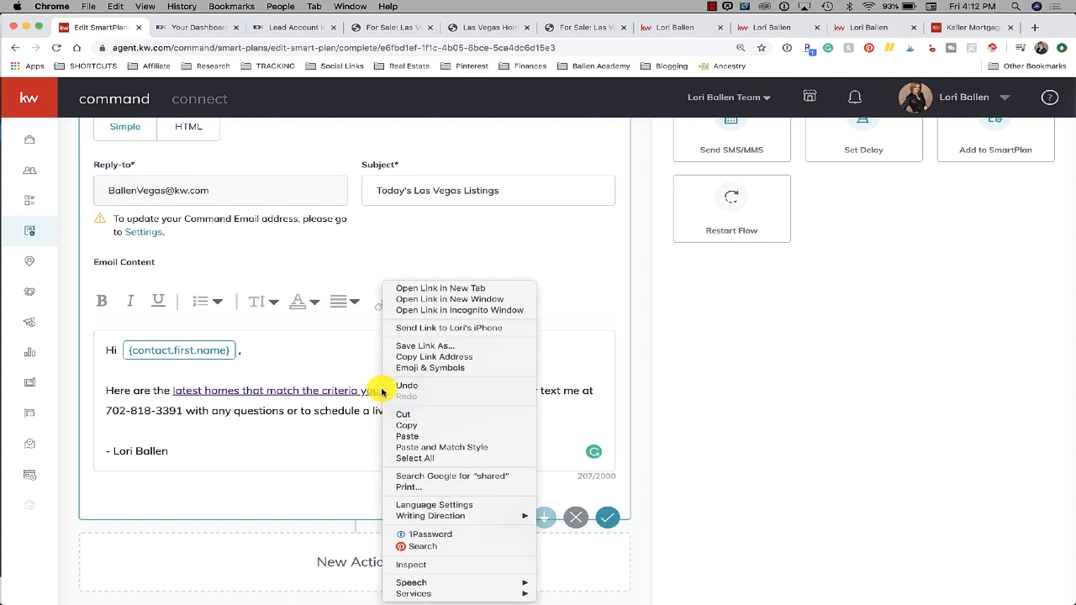
pyautogui.click(451, 289)
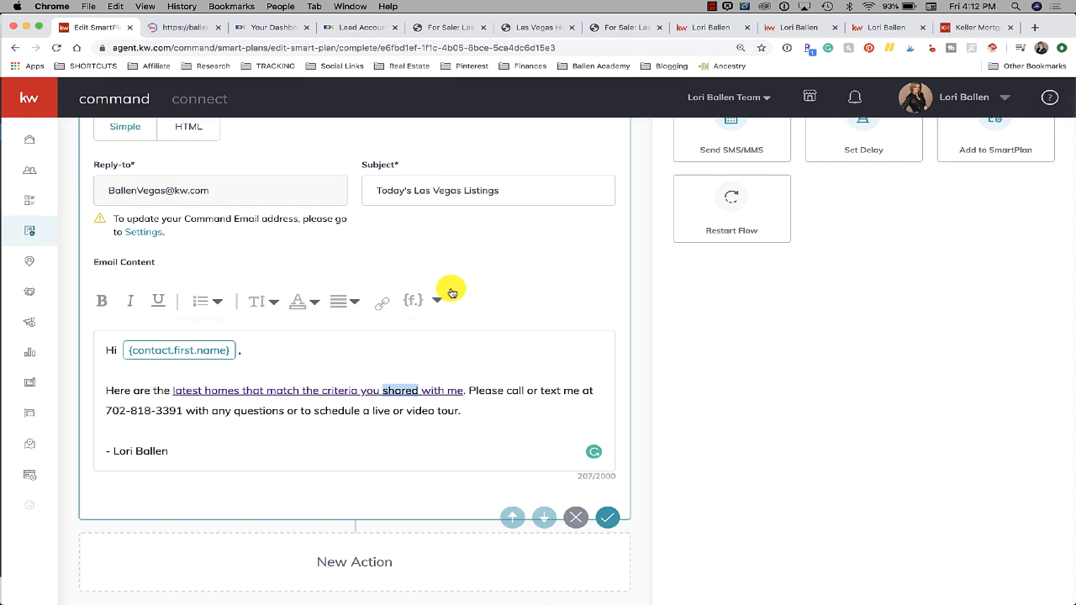
pyautogui.click(190, 26)
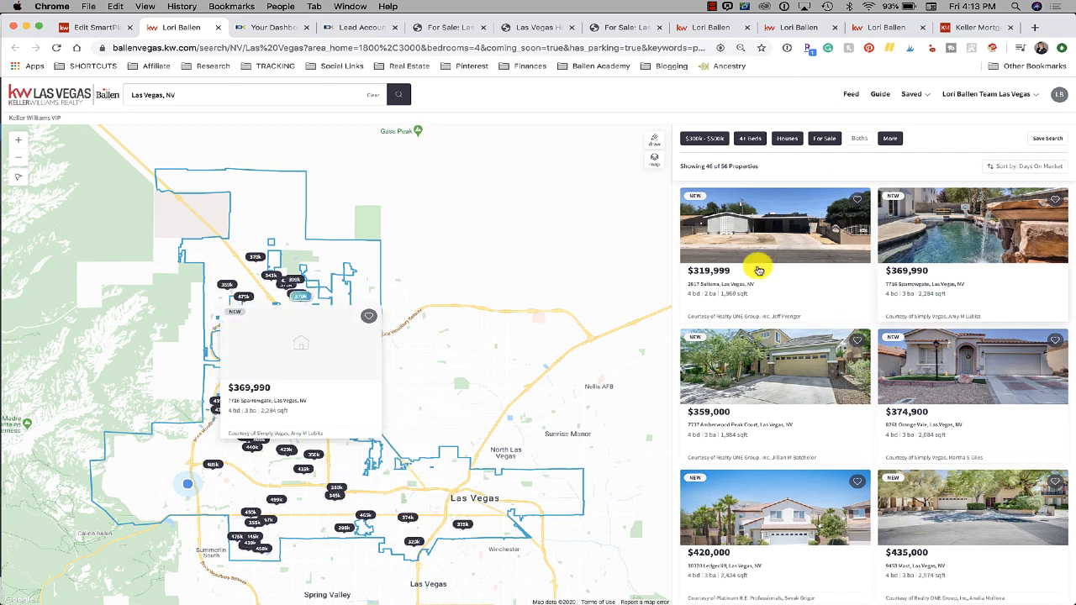
pyautogui.click(84, 28)
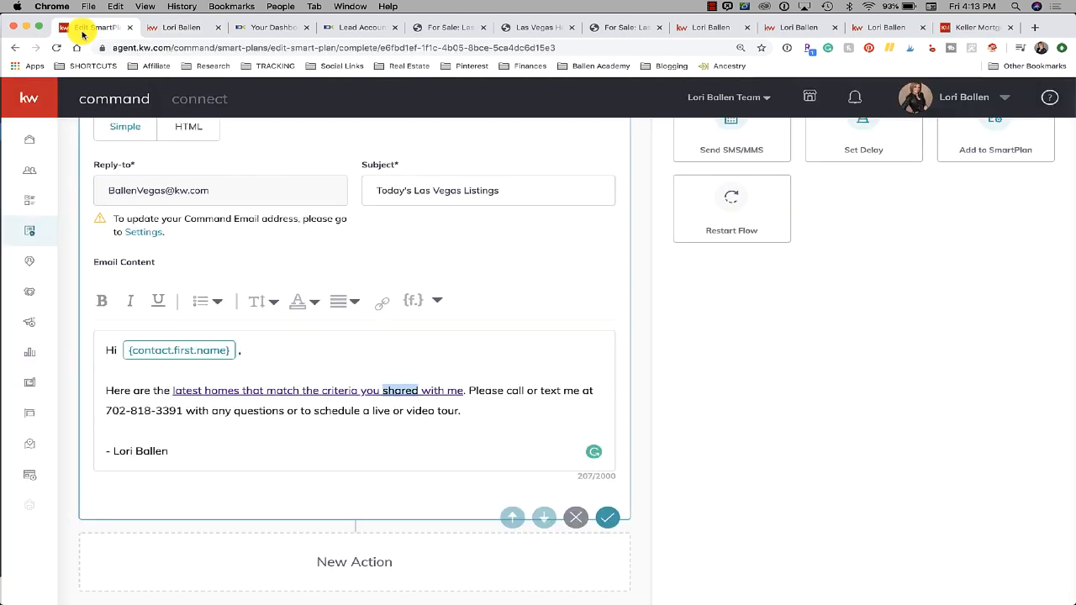
pyautogui.scroll(-1, 278, 374)
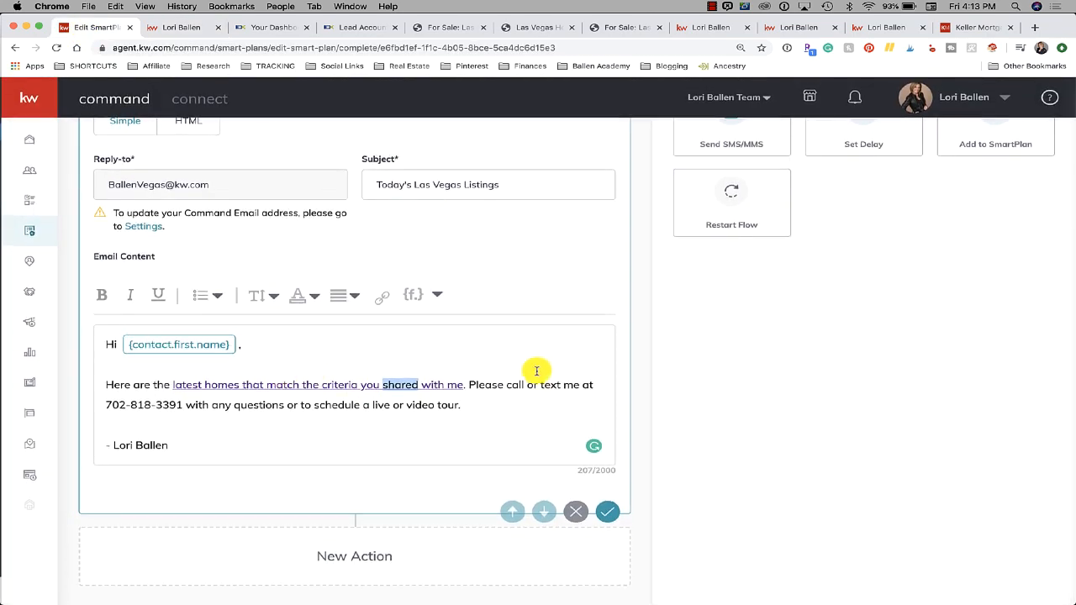
pyautogui.scroll(3, 420, 425)
pyautogui.scroll(-4, 419, 425)
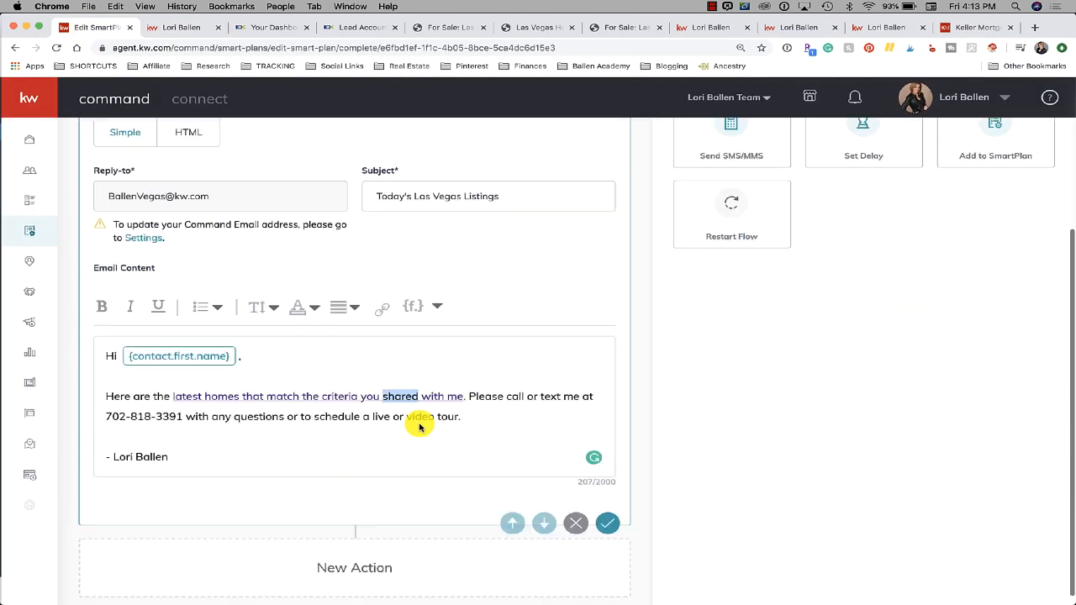
pyautogui.scroll(1, 420, 425)
pyautogui.scroll(1, 362, 490)
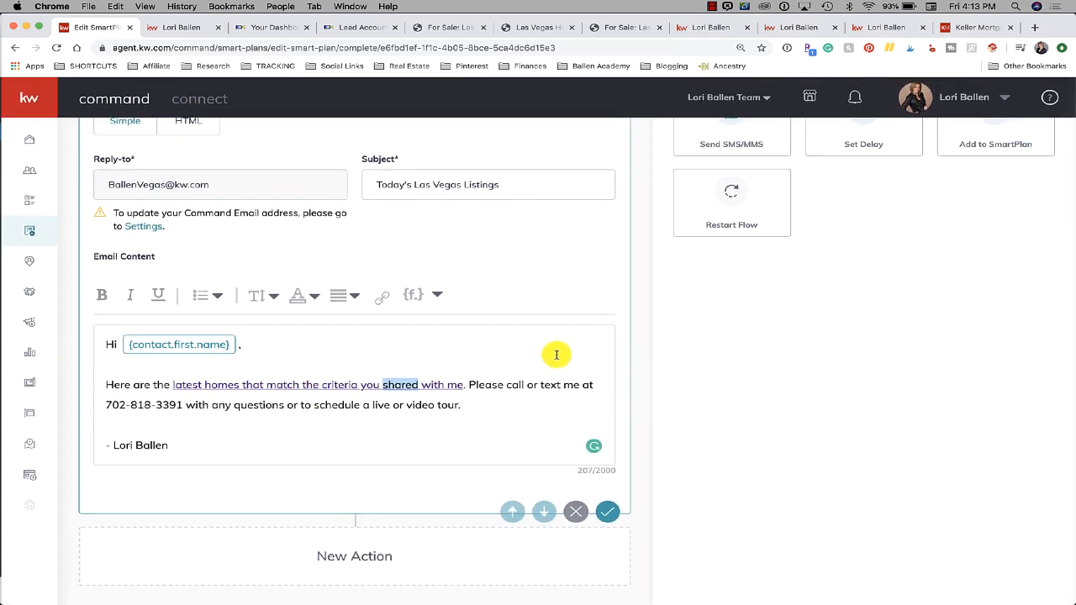
pyautogui.scroll(5, 751, 264)
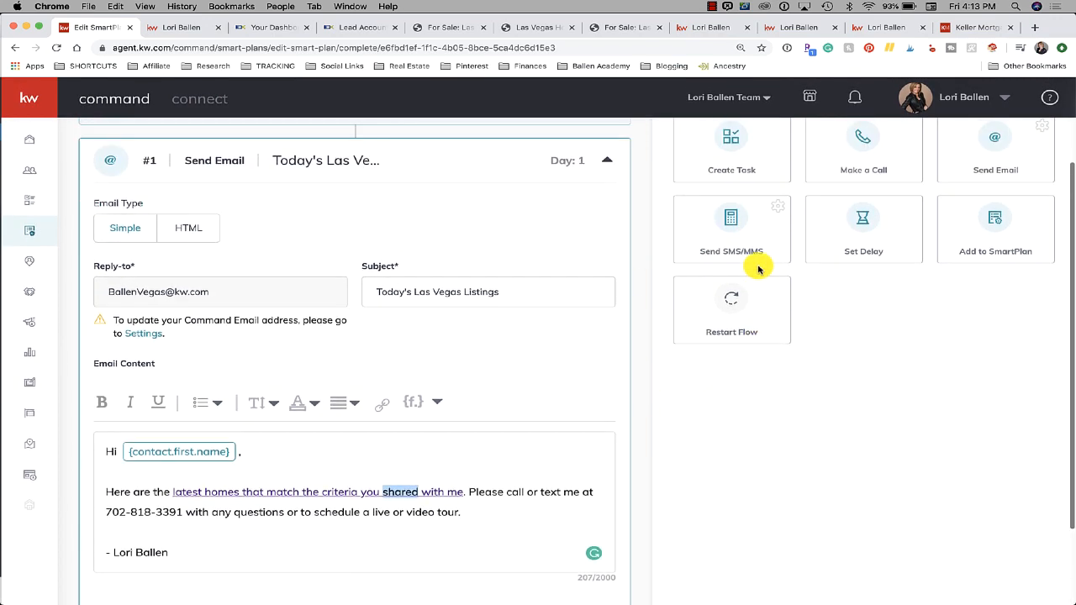
pyautogui.scroll(-1, 285, 336)
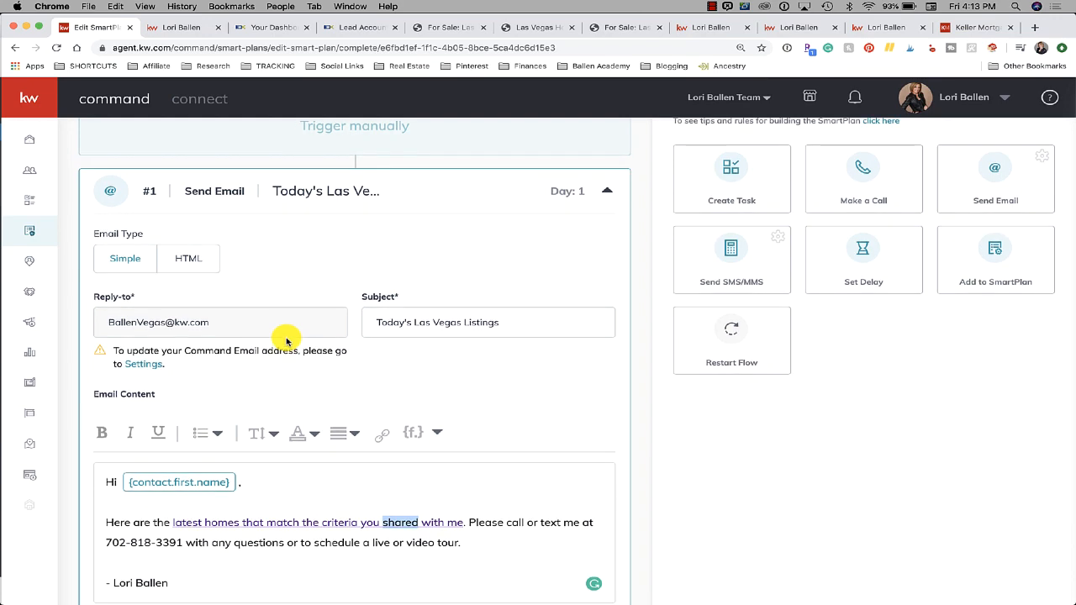
pyautogui.scroll(-4, 286, 340)
pyautogui.scroll(5, 286, 341)
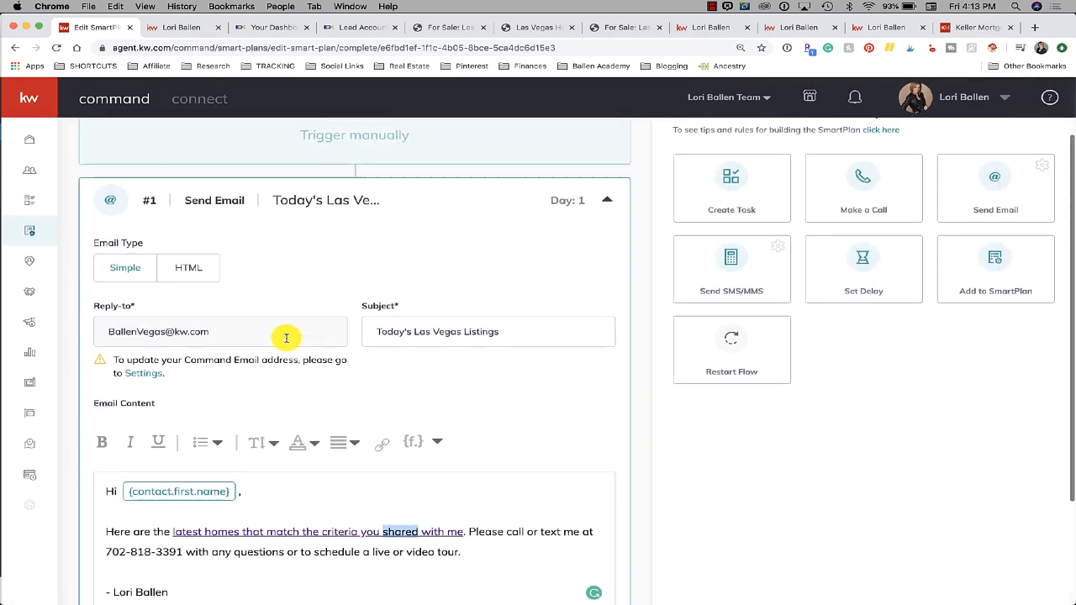
pyautogui.scroll(-5, 285, 340)
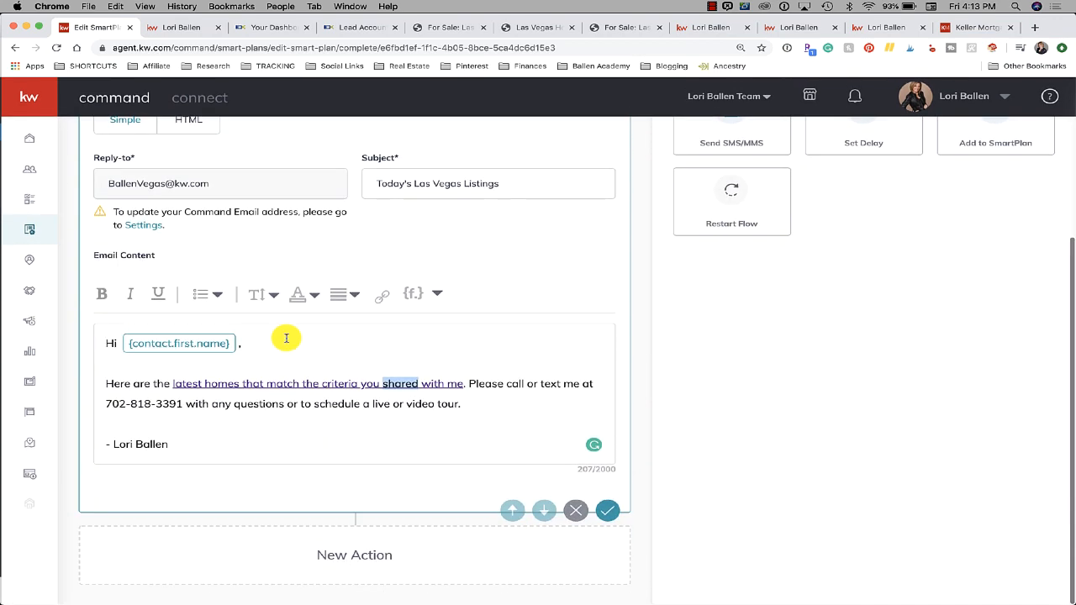
pyautogui.scroll(6, 816, 300)
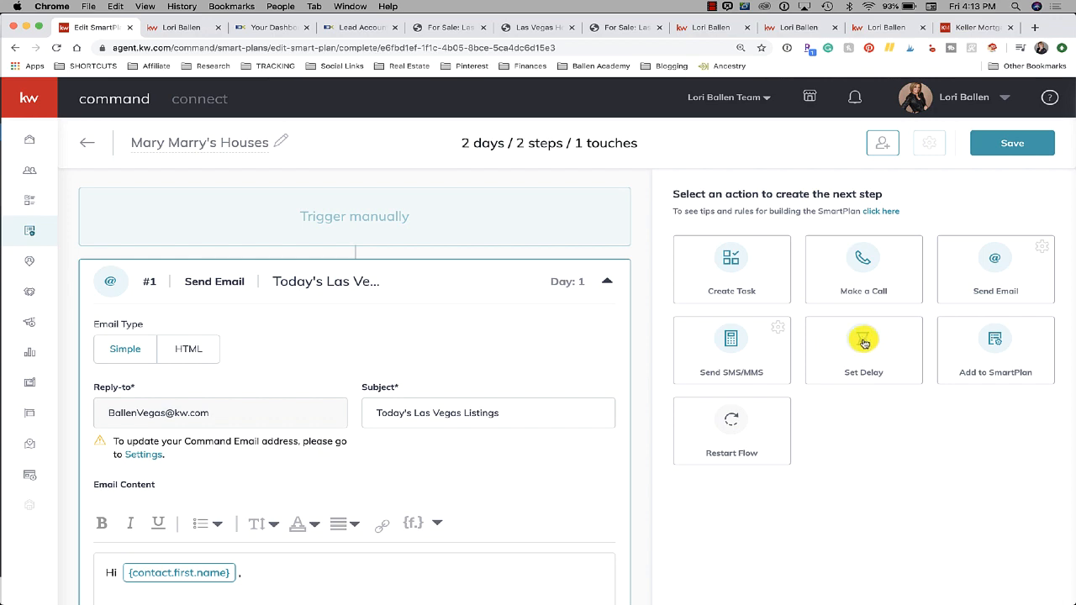
# Add a Set Delay step after the listings email, with Due in set to 7 days
pyautogui.click(864, 343)
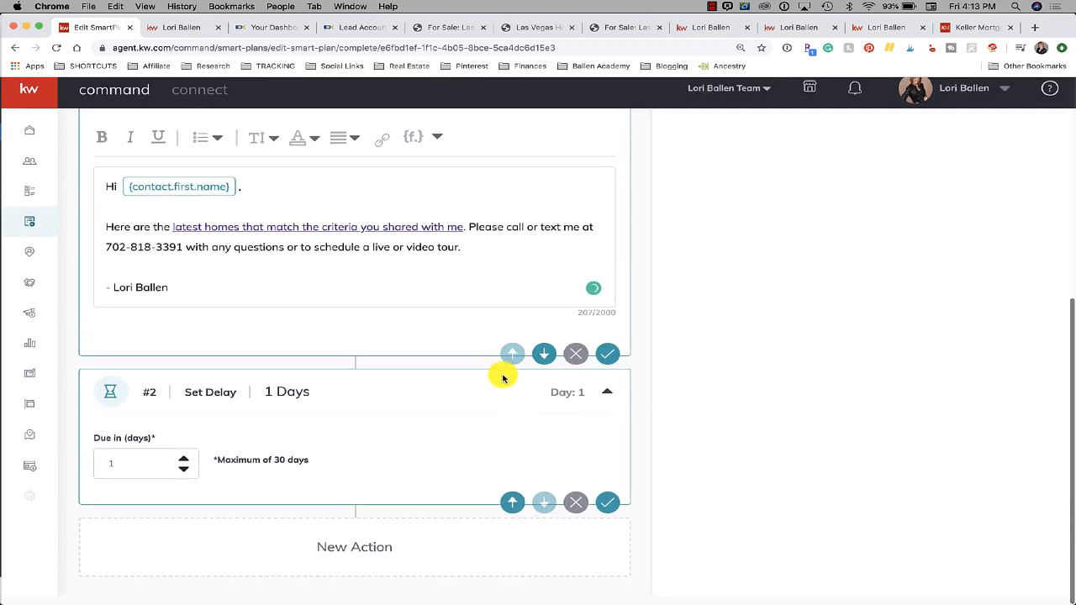
pyautogui.click(123, 478)
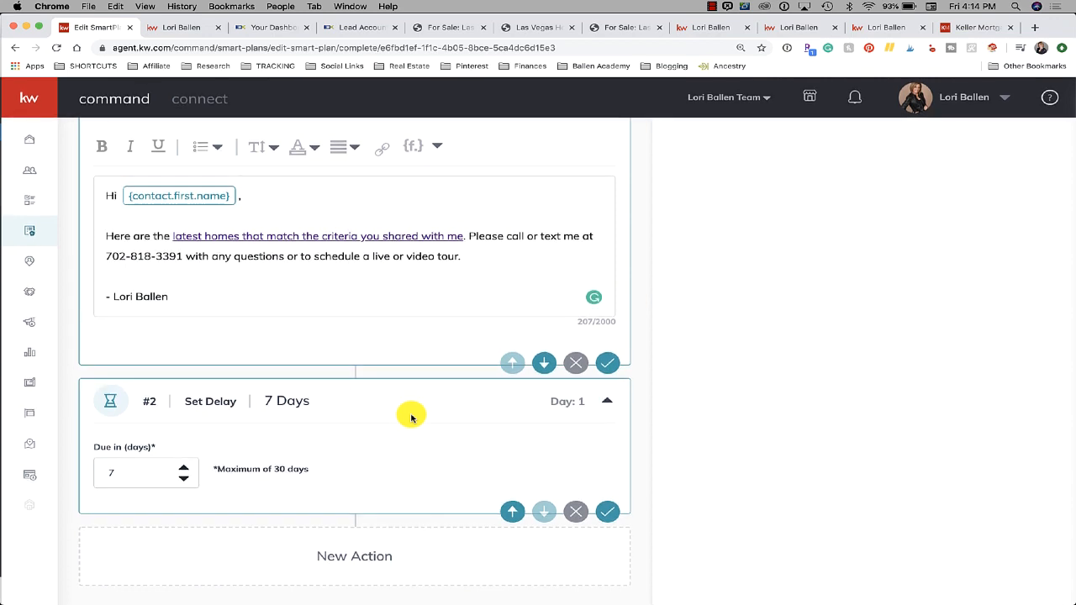
pyautogui.scroll(3, 411, 418)
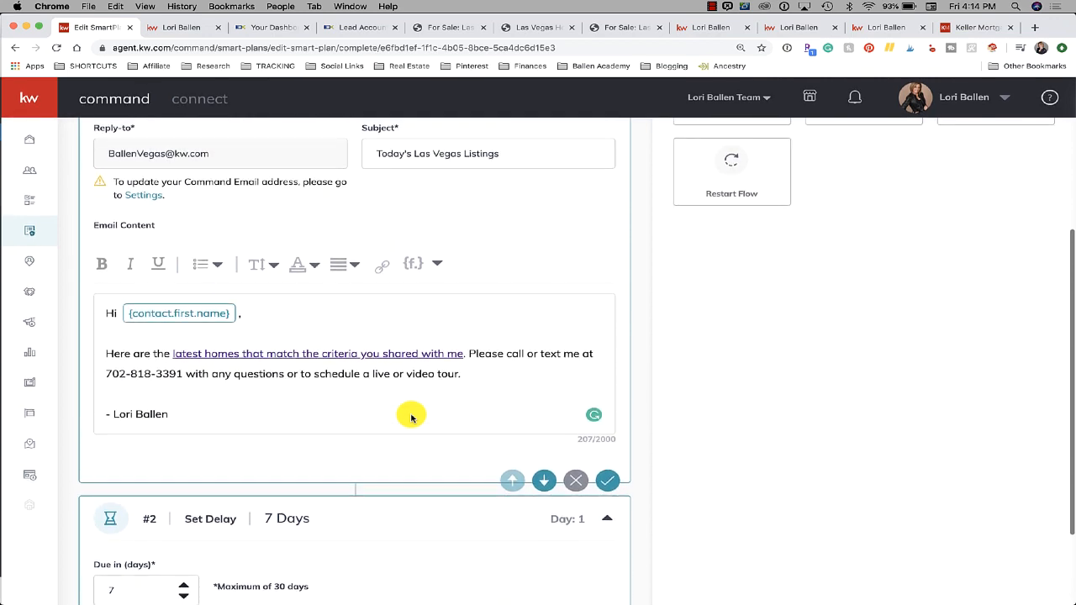
pyautogui.scroll(3, 411, 418)
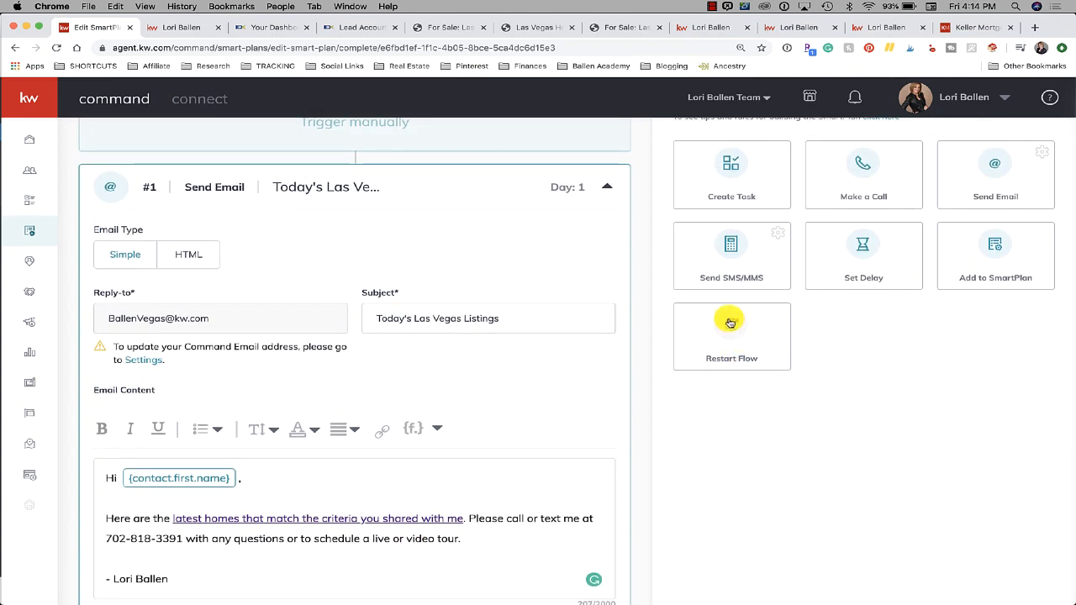
# Append a Restart Flow step to the plan, set to repeat Unlimited times
pyautogui.click(730, 323)
pyautogui.scroll(10, 372, 385)
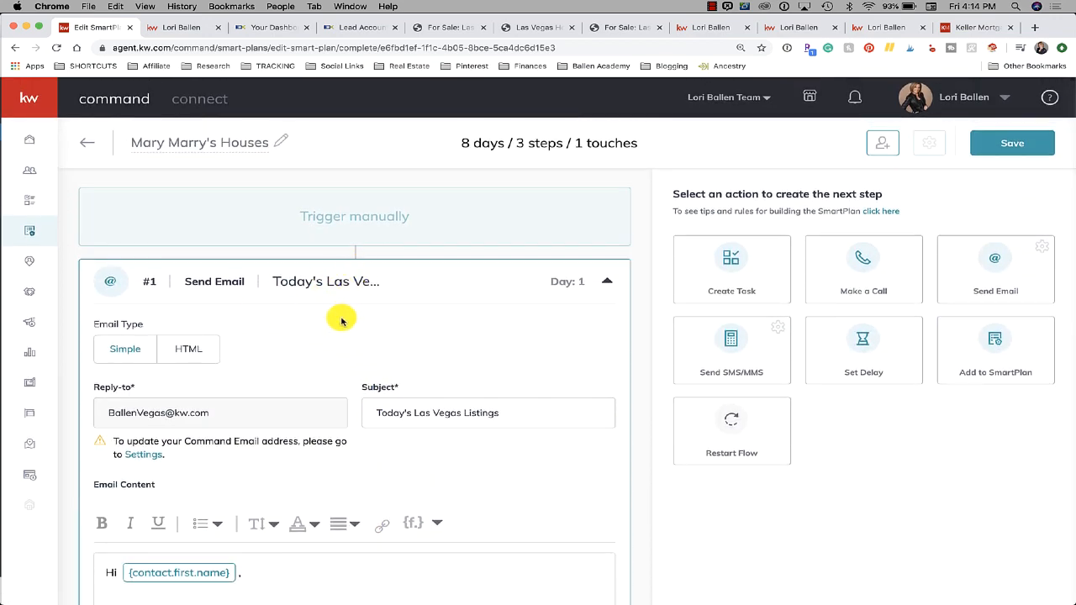
pyautogui.scroll(-4, 342, 321)
pyautogui.scroll(-5, 341, 321)
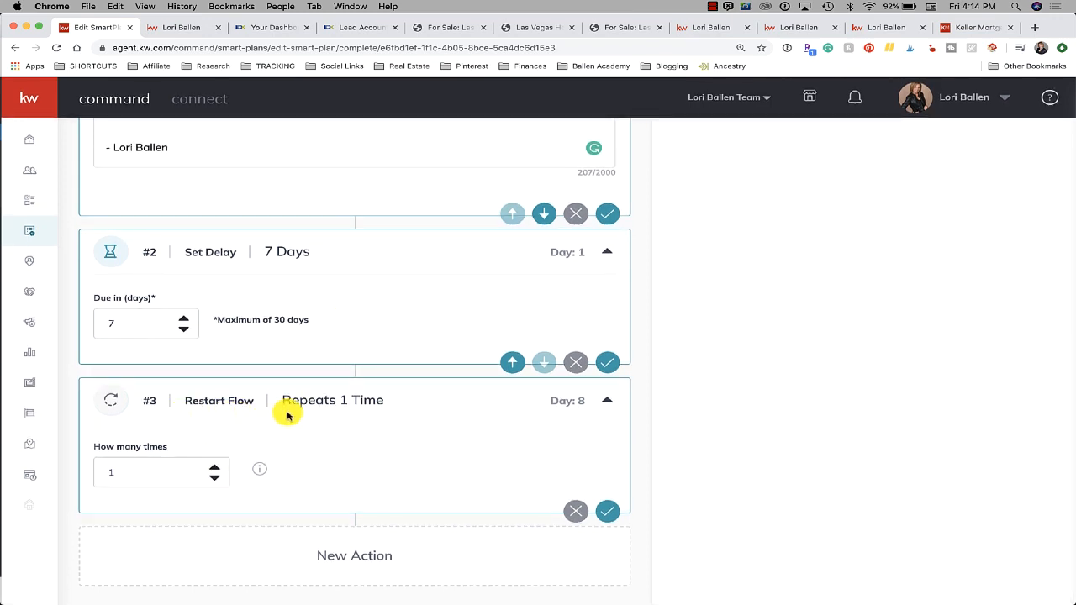
pyautogui.scroll(4, 287, 415)
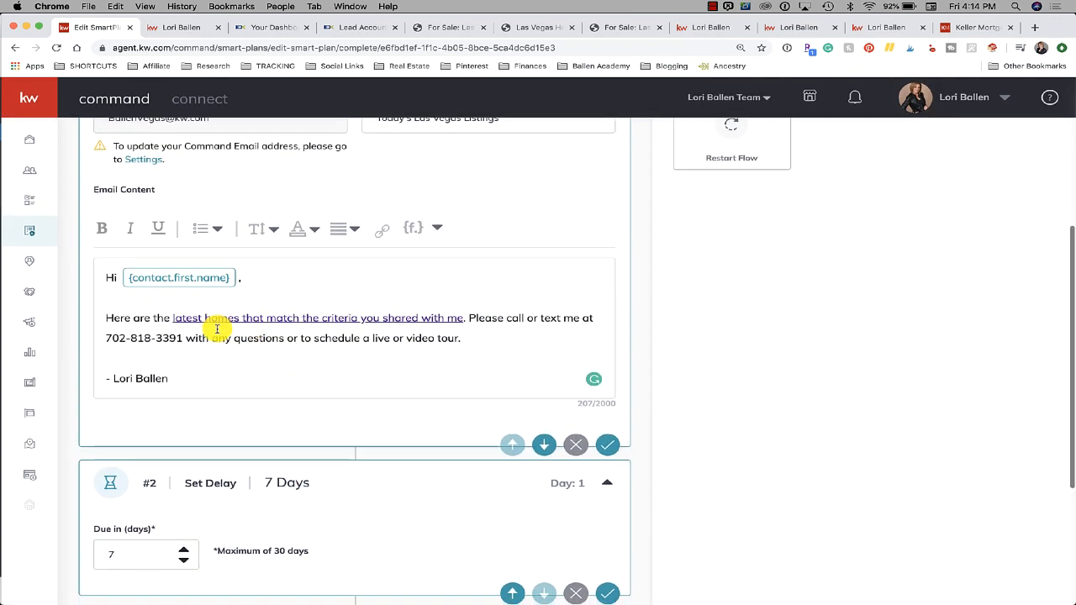
pyautogui.scroll(-3, 216, 330)
pyautogui.scroll(-1, 125, 387)
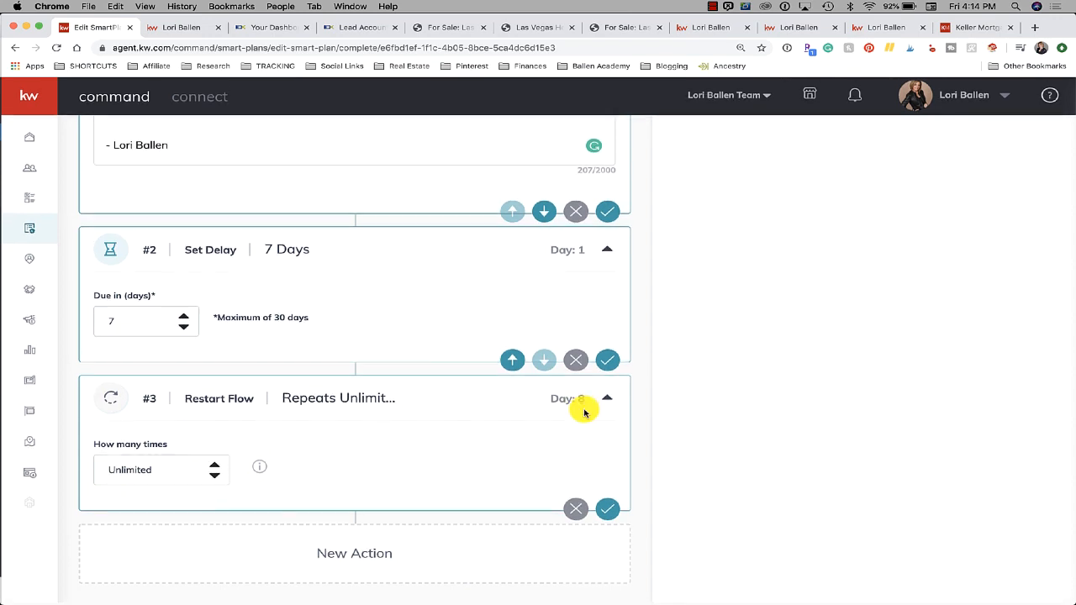
pyautogui.scroll(10, 946, 336)
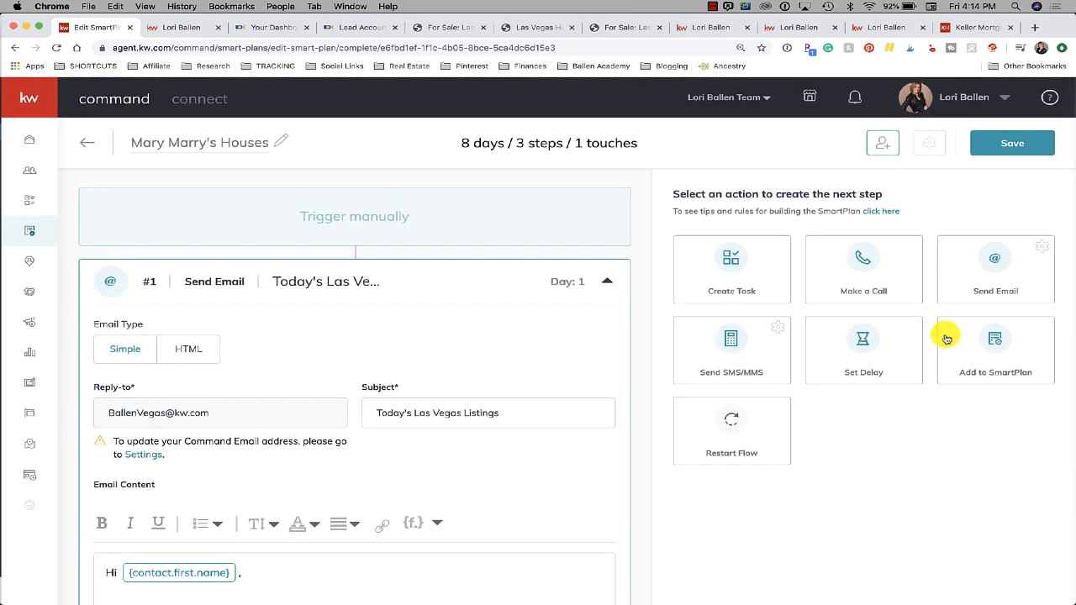
# Insert an Add to SmartPlan step on day 8, just before the Restart Flow step
pyautogui.scroll(-8, 311, 434)
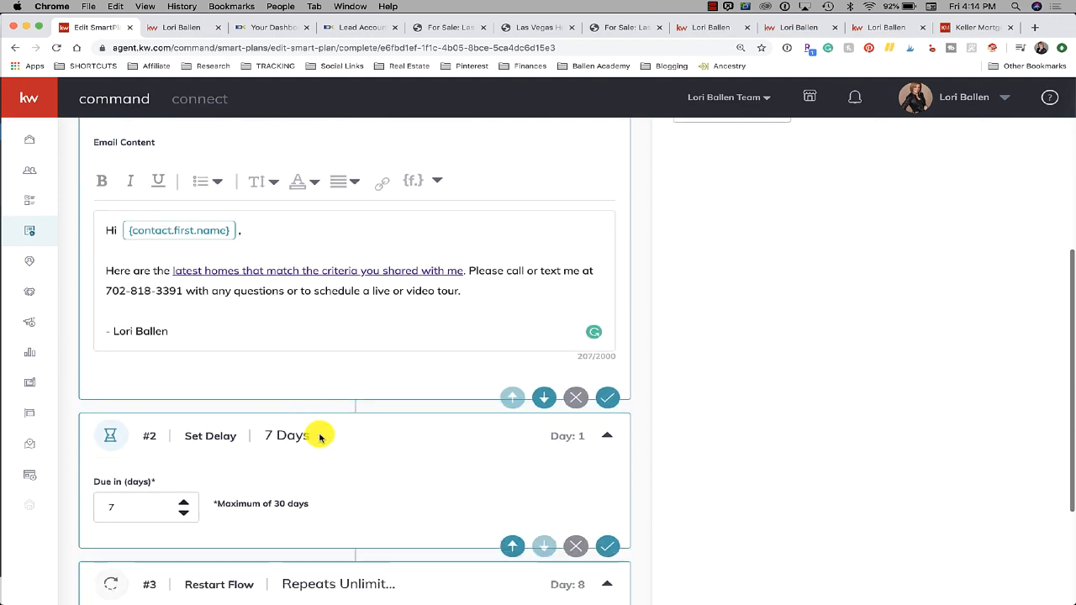
pyautogui.scroll(-3, 260, 281)
pyautogui.scroll(-2, 300, 271)
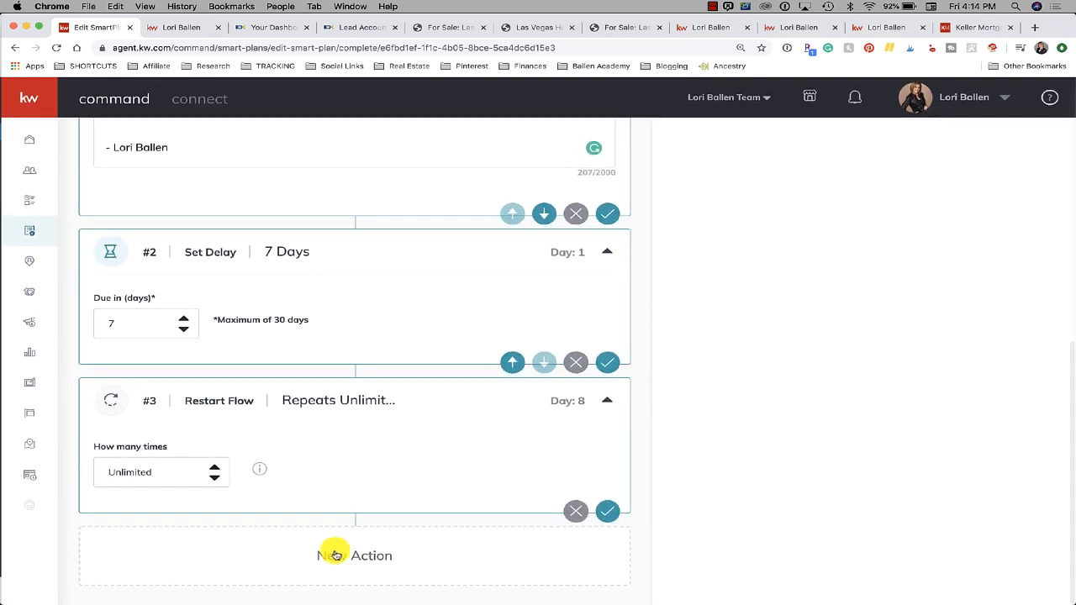
pyautogui.scroll(10, 889, 331)
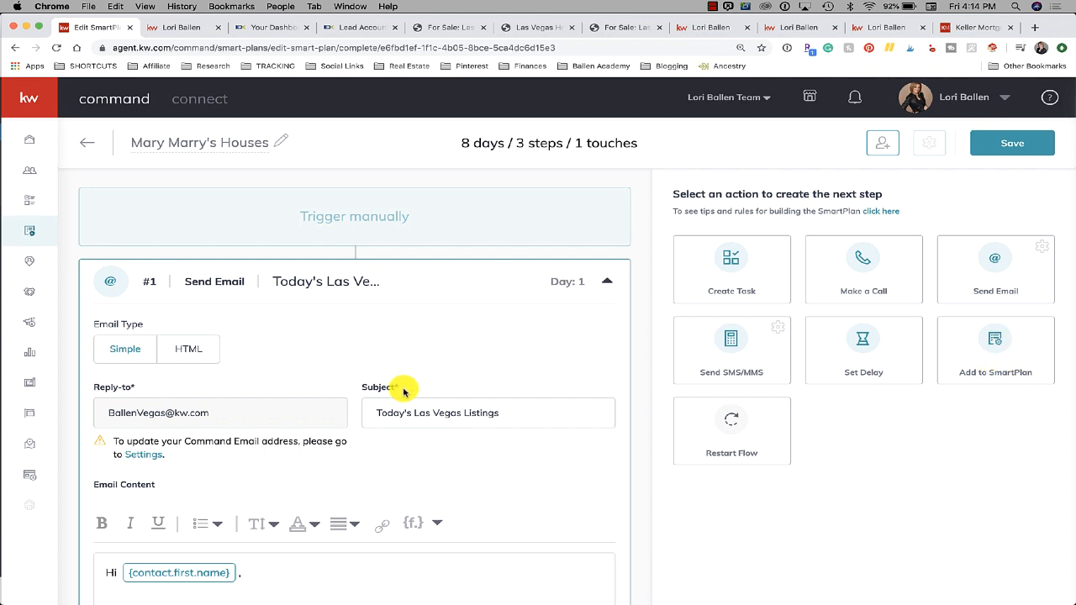
pyautogui.scroll(-2, 404, 389)
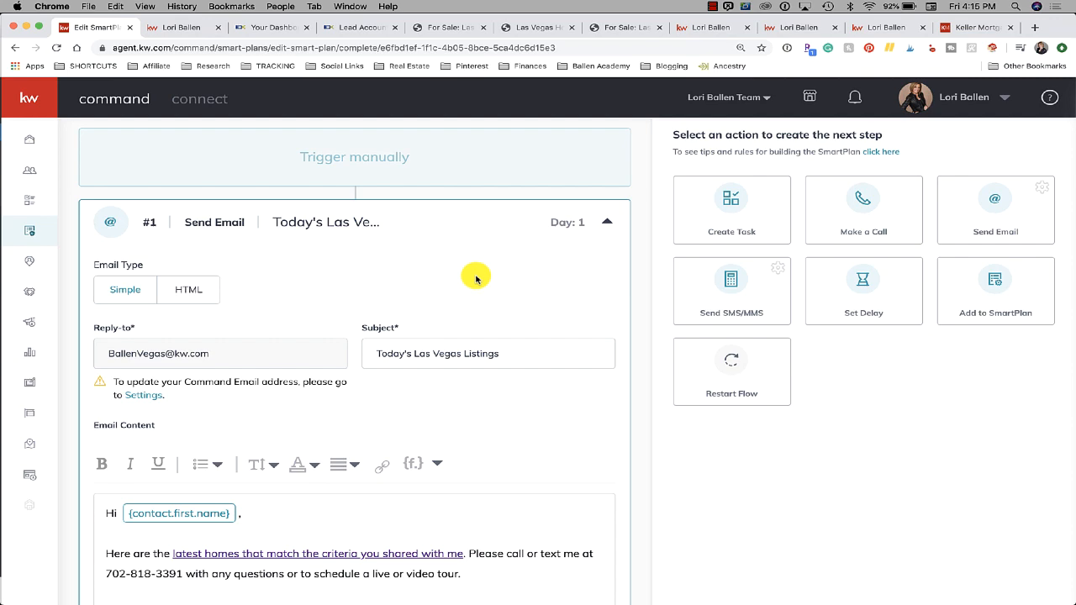
pyautogui.scroll(-5, 476, 278)
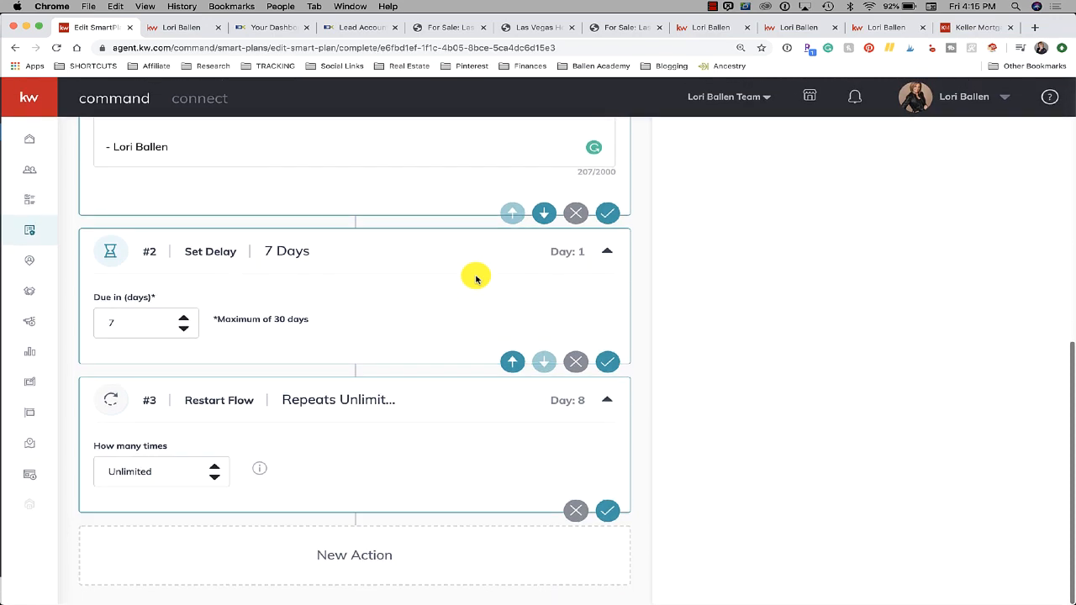
pyautogui.scroll(4, 476, 279)
pyautogui.scroll(2, 476, 275)
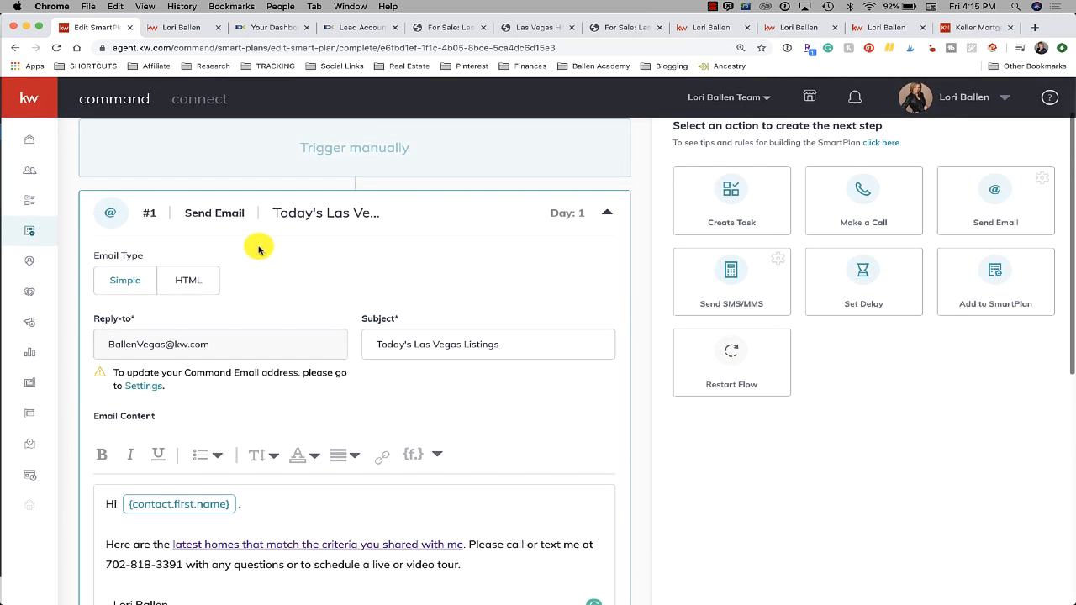
pyautogui.scroll(2, 385, 275)
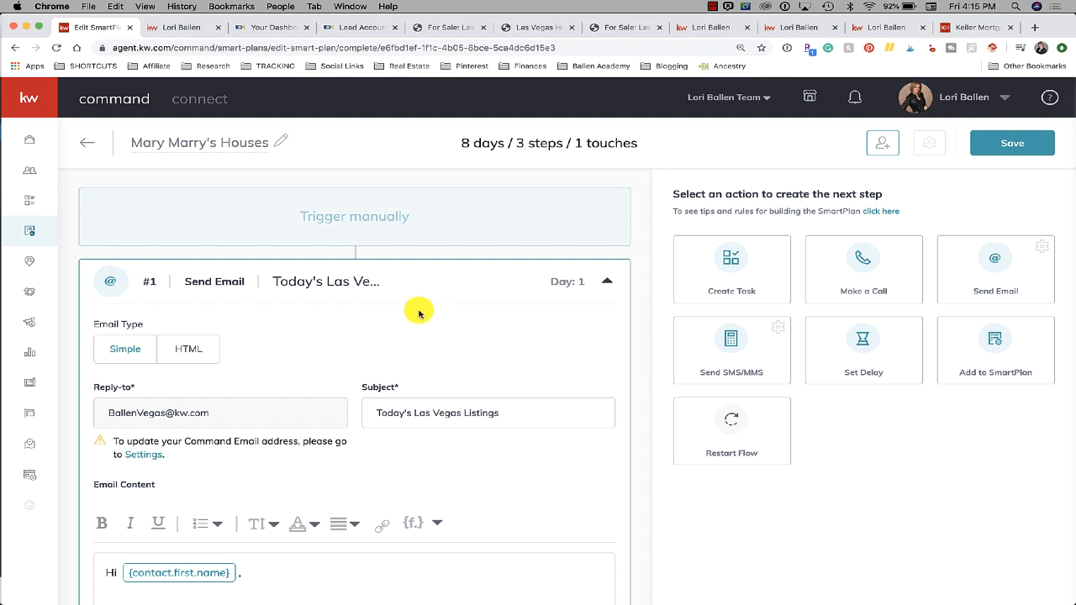
pyautogui.scroll(-2, 966, 370)
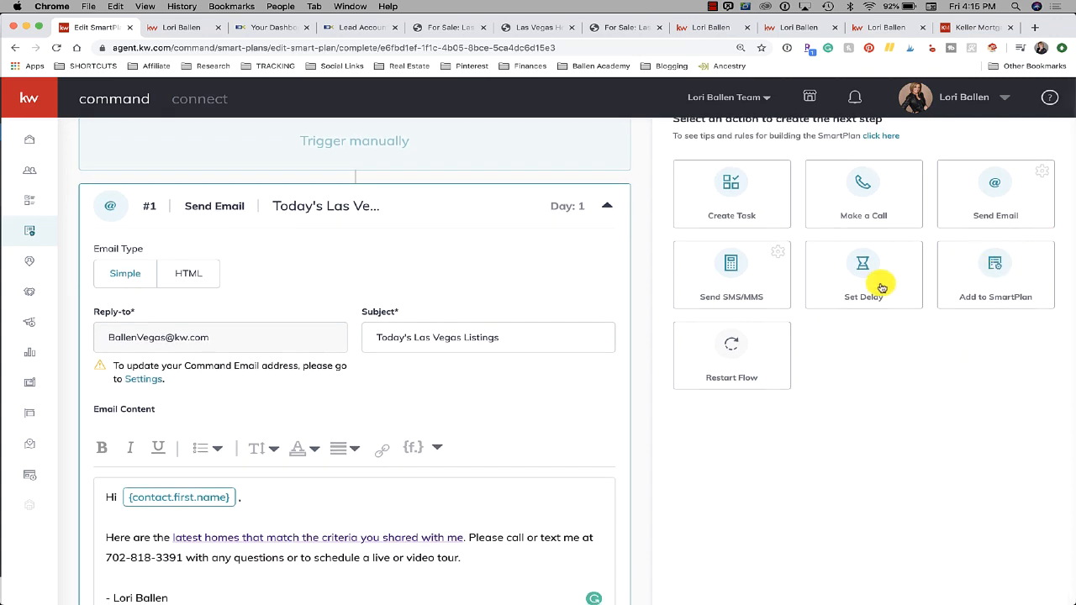
pyautogui.click(994, 267)
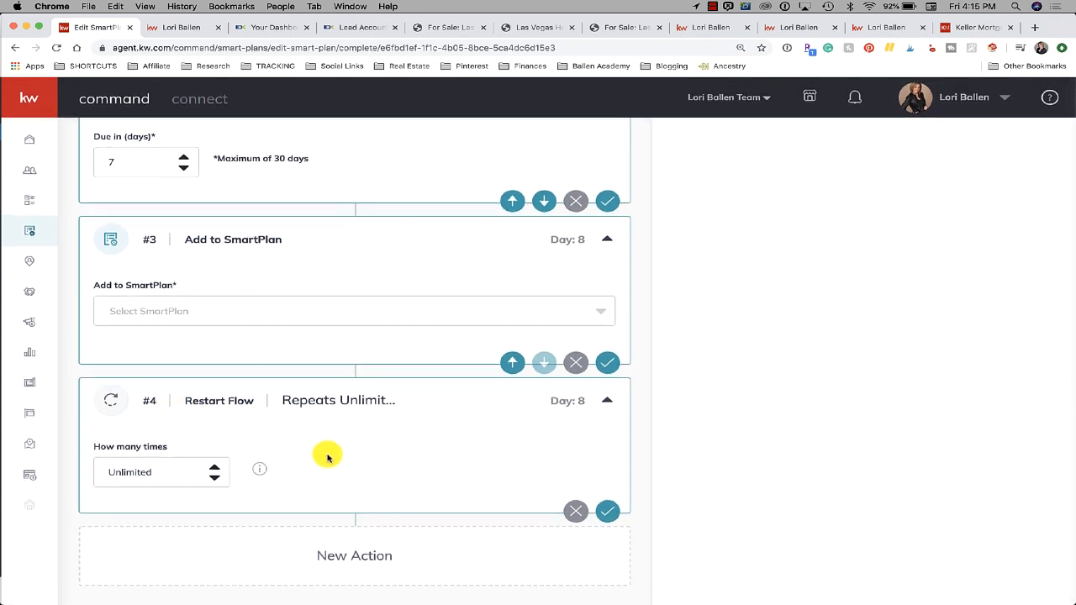
pyautogui.scroll(4, 334, 455)
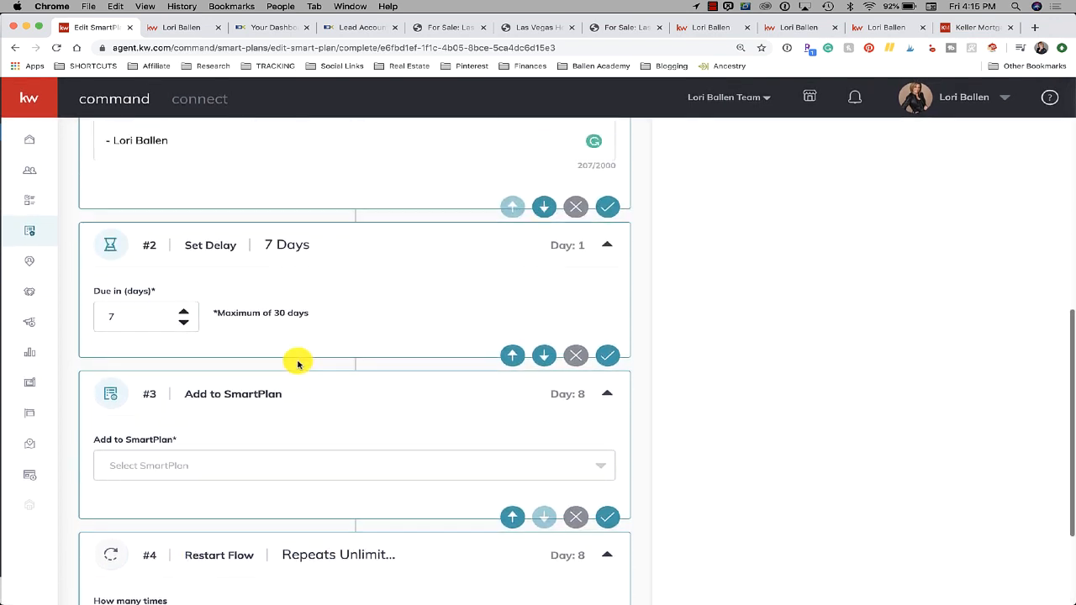
# Reorder the steps to Send Email, Add to SmartPlan, Set Delay, Restart Flow
pyautogui.click(607, 398)
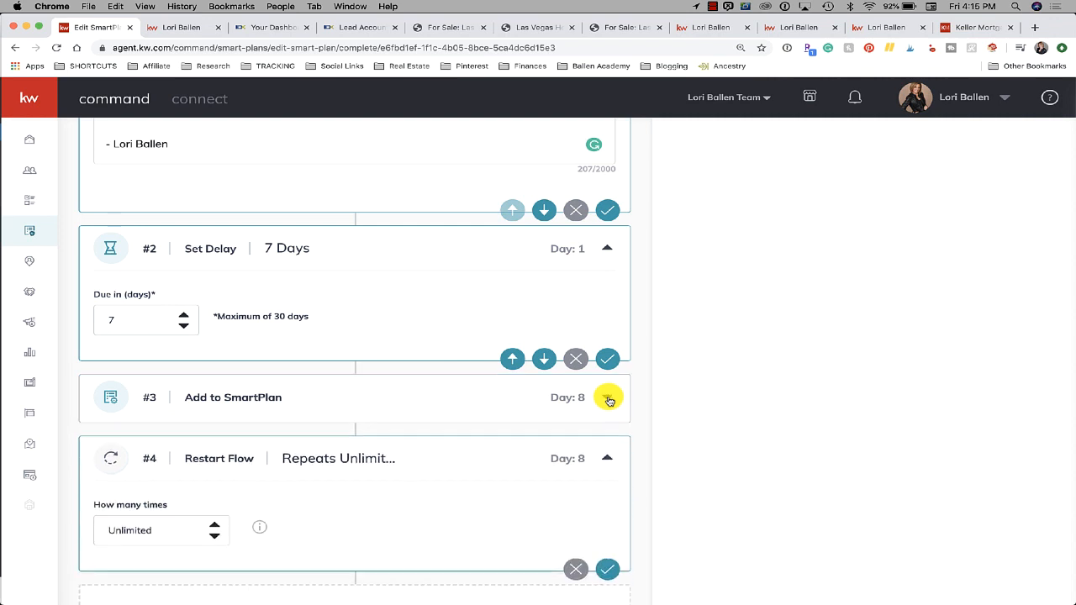
pyautogui.click(609, 400)
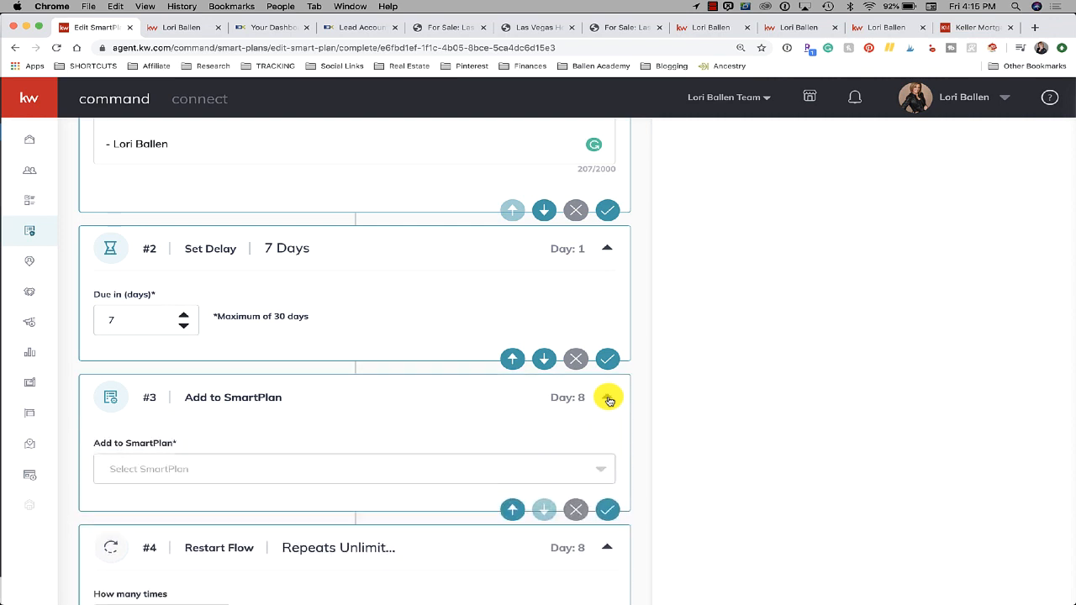
pyautogui.click(512, 359)
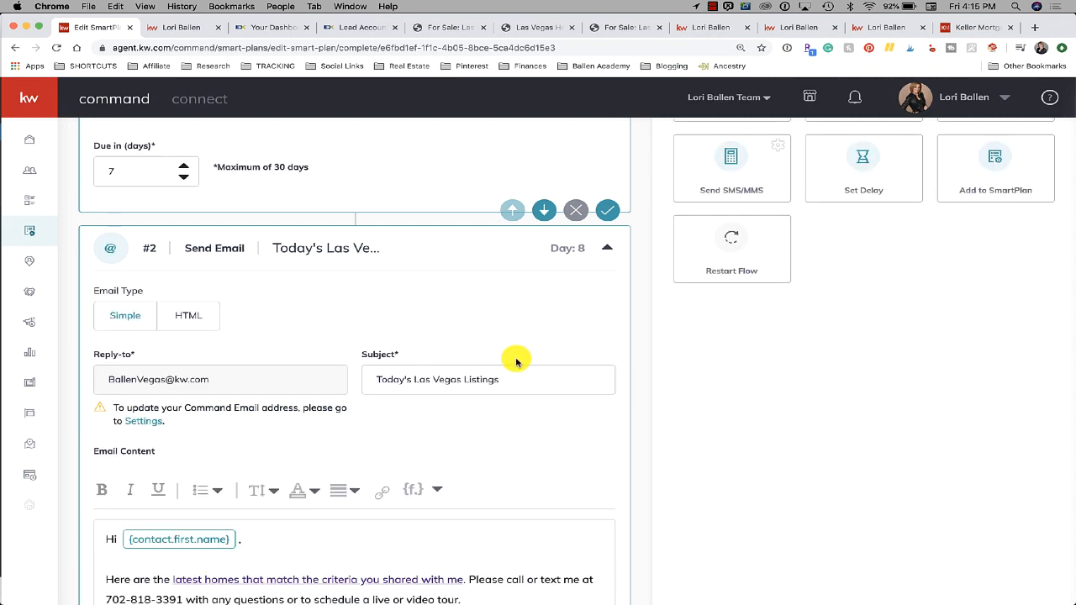
pyautogui.scroll(5, 515, 361)
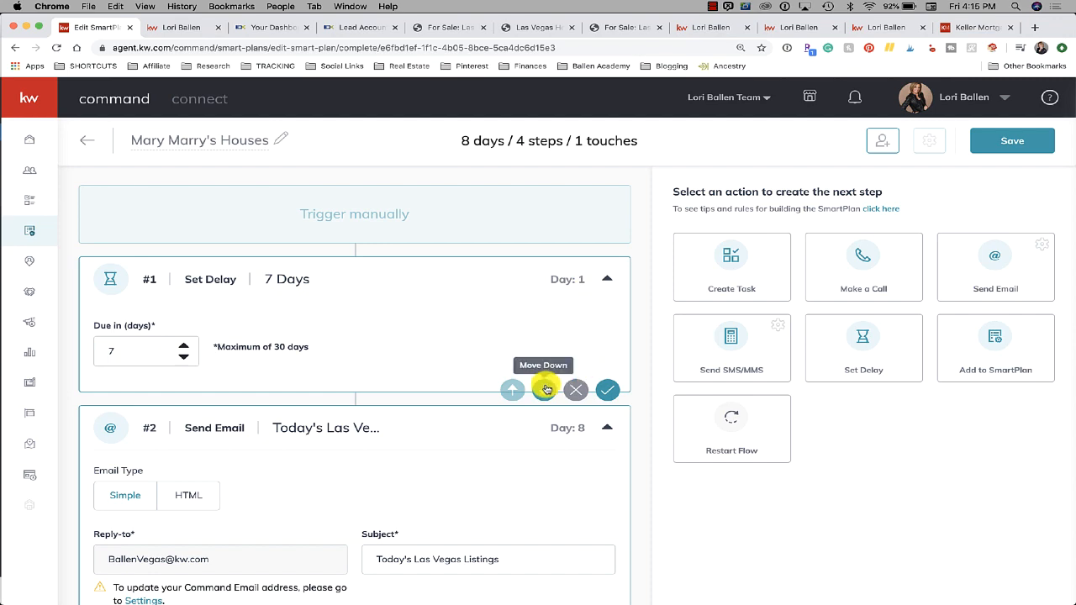
pyautogui.click(546, 389)
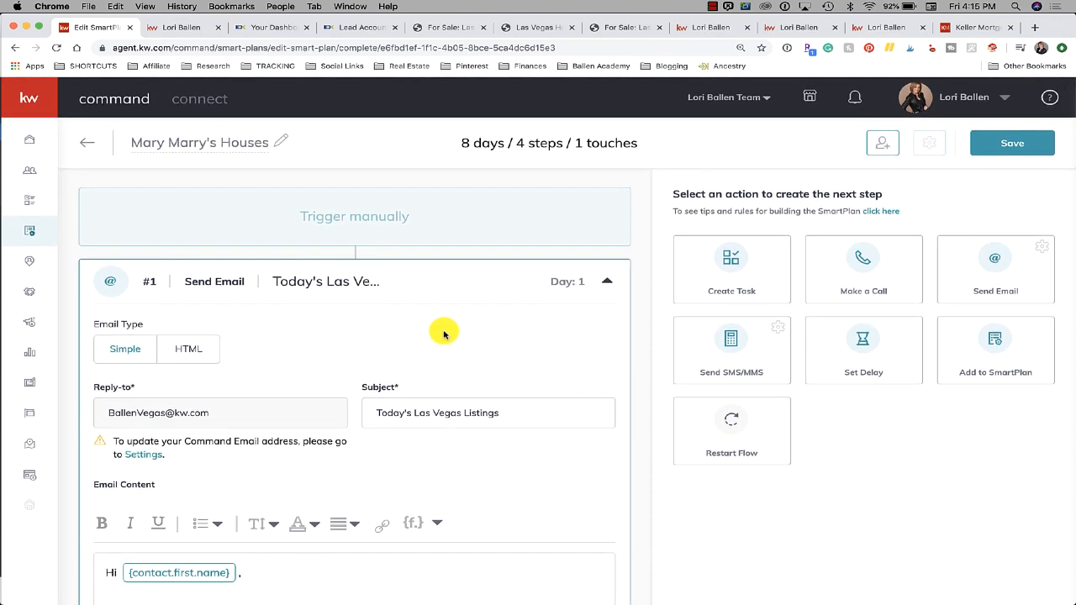
pyautogui.scroll(-5, 444, 334)
pyautogui.scroll(-10, 444, 335)
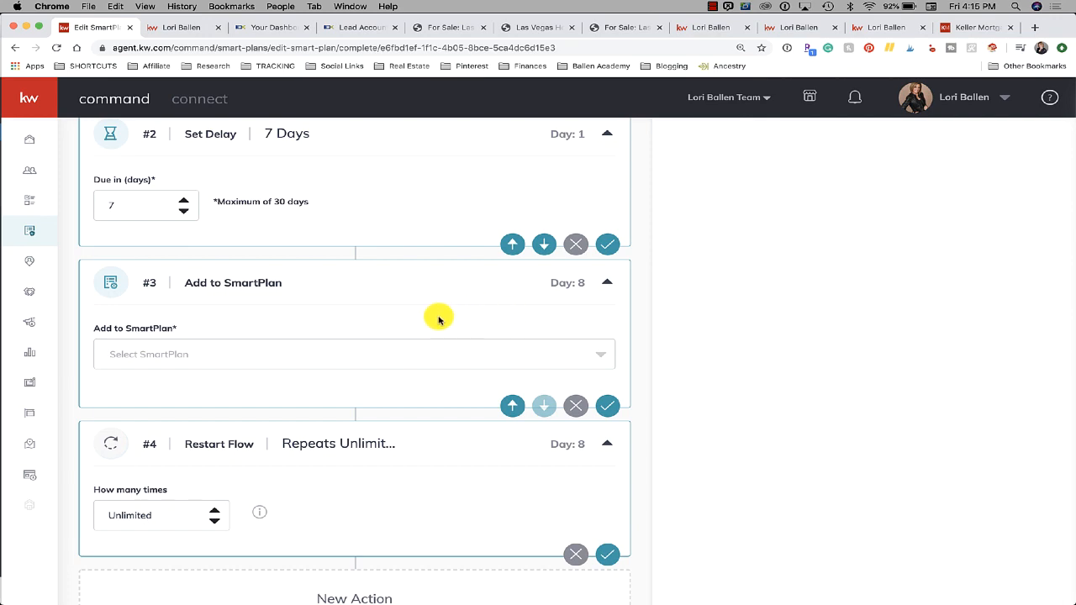
pyautogui.scroll(1, 438, 315)
pyautogui.click(513, 459)
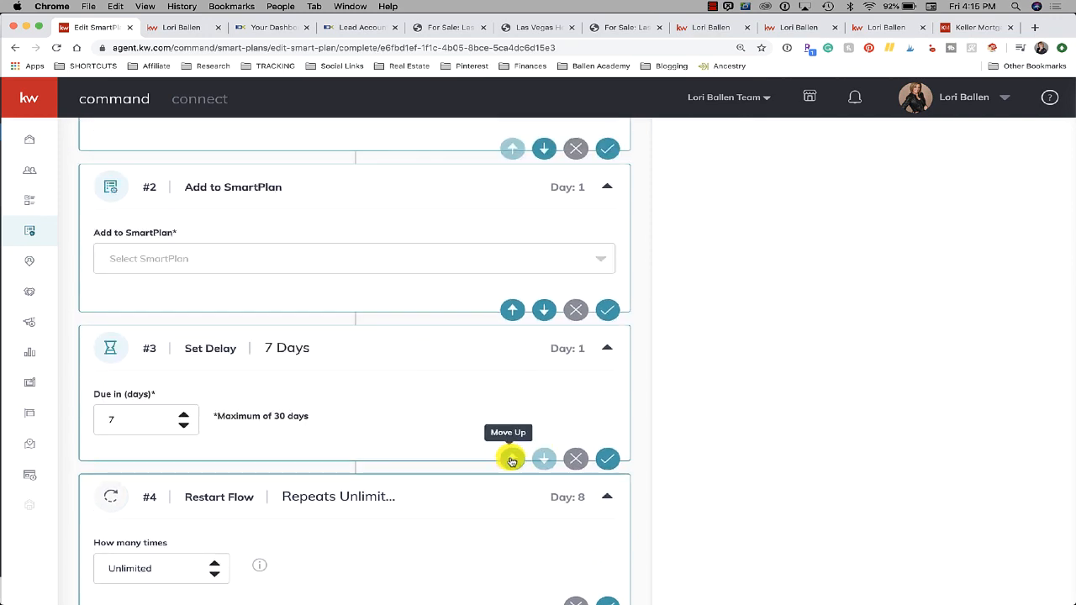
pyautogui.scroll(4, 428, 361)
pyautogui.scroll(4, 428, 363)
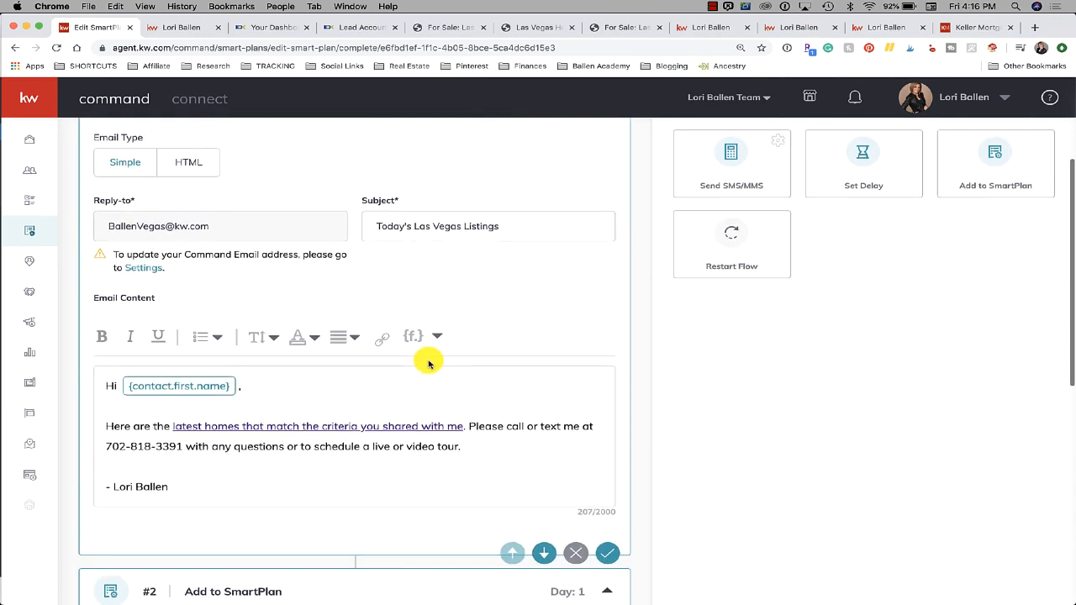
pyautogui.scroll(-6, 428, 363)
# Search 'rea' in step #2's plan dropdown and select Real Estate Market
pyautogui.scroll(-1, 428, 363)
pyautogui.click(245, 338)
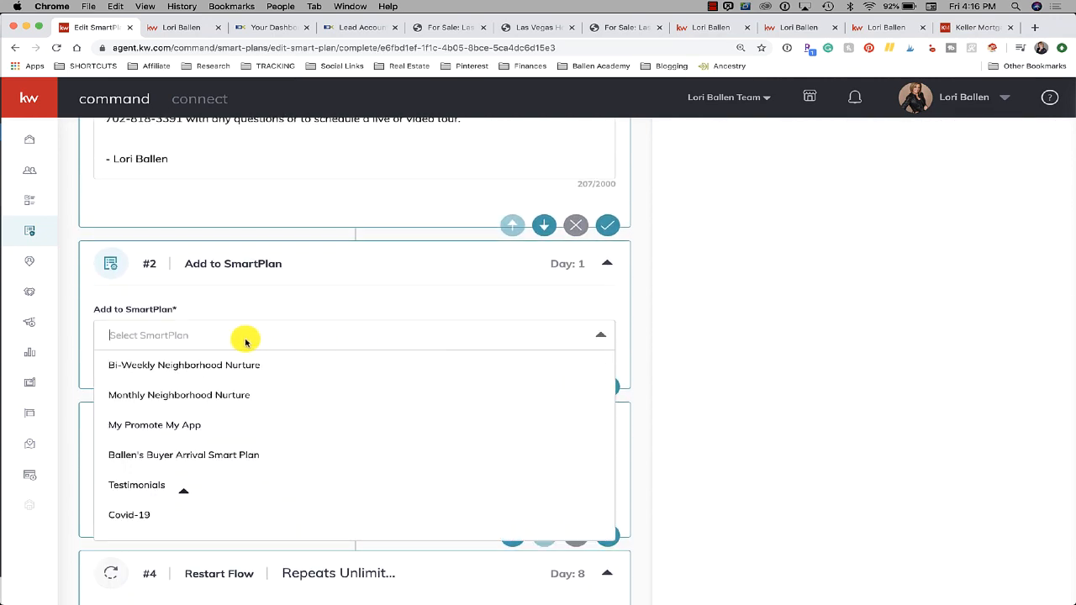
pyautogui.write('r')
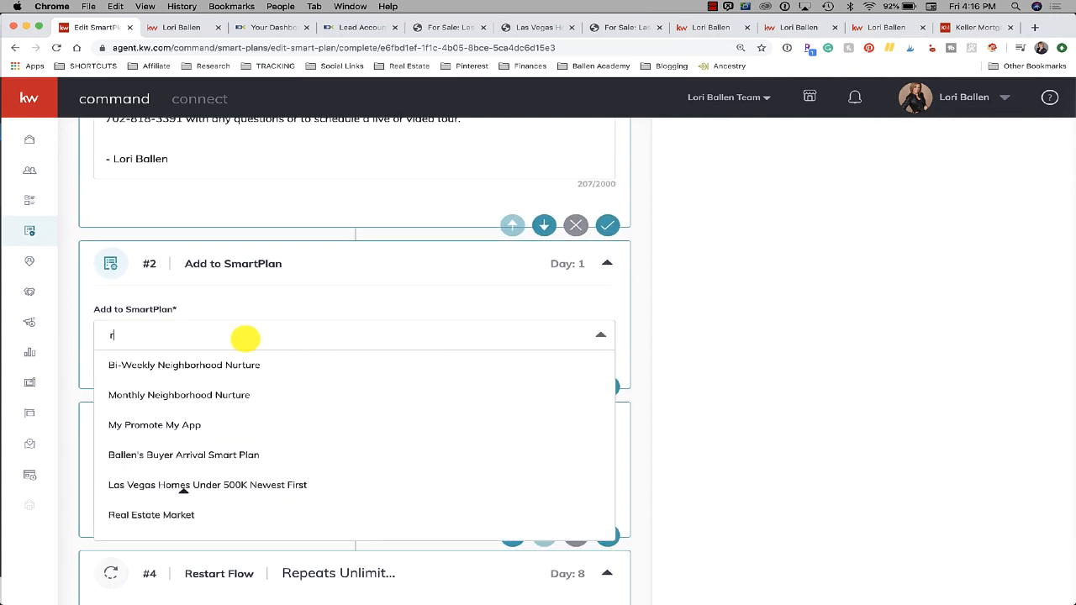
pyautogui.write('eal')
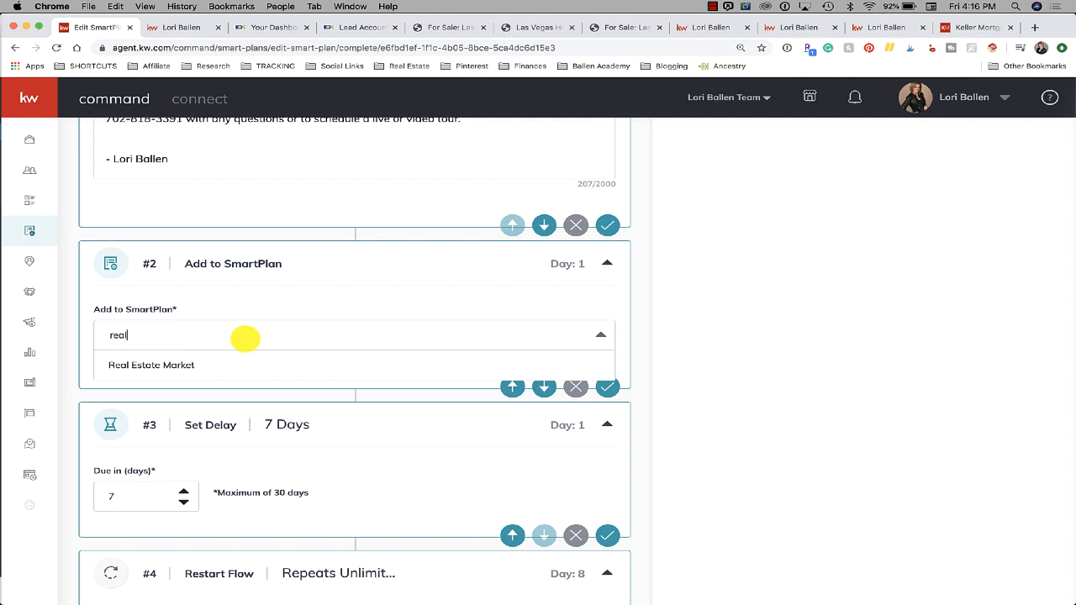
pyautogui.click(167, 366)
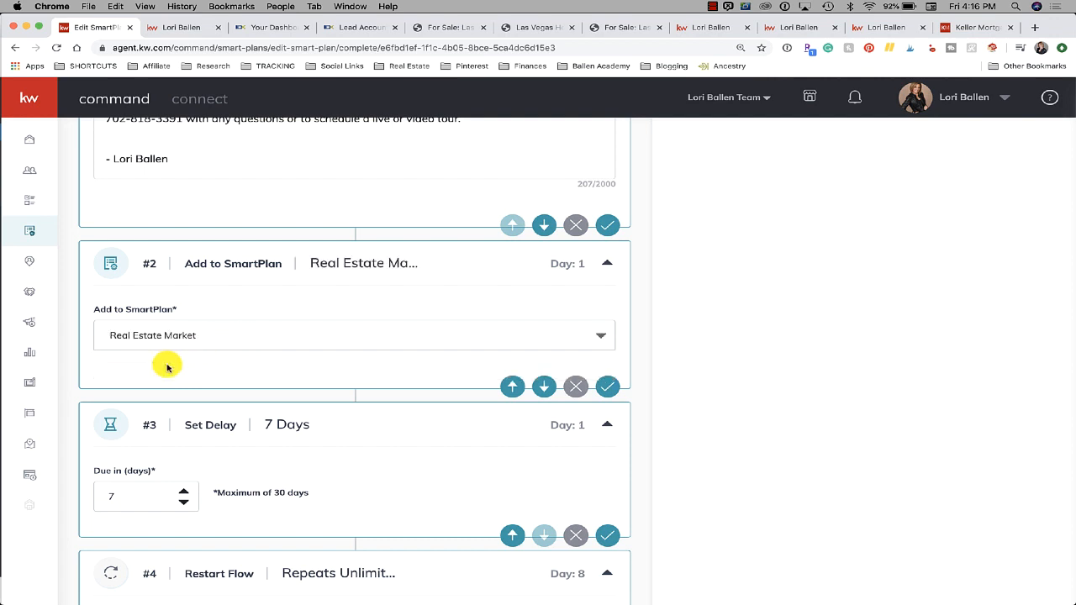
pyautogui.scroll(-2, 168, 366)
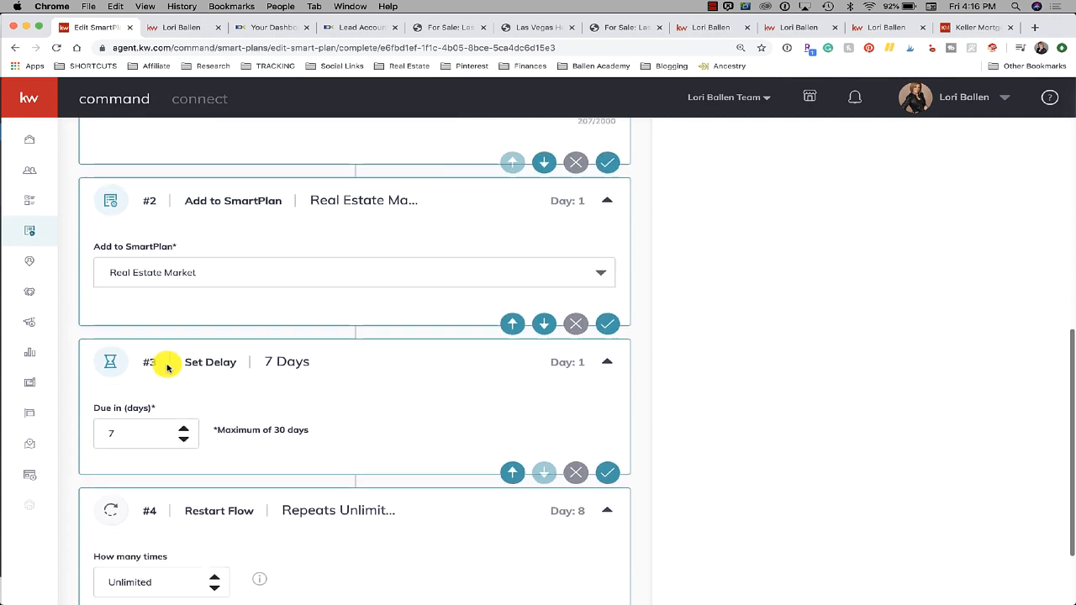
pyautogui.scroll(8, 167, 367)
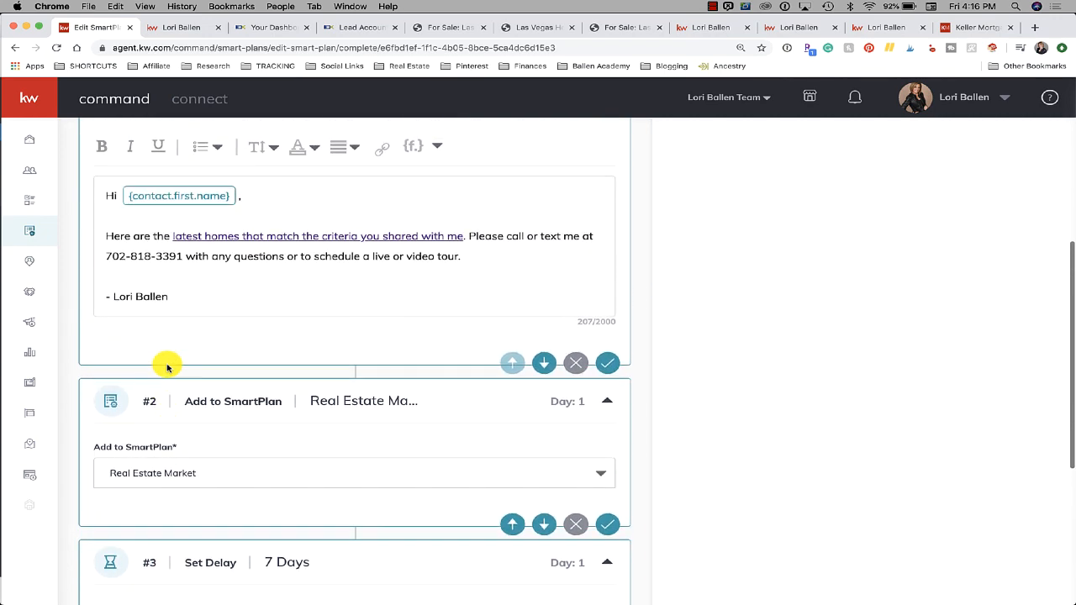
pyautogui.scroll(1, 167, 367)
pyautogui.scroll(-2, 167, 367)
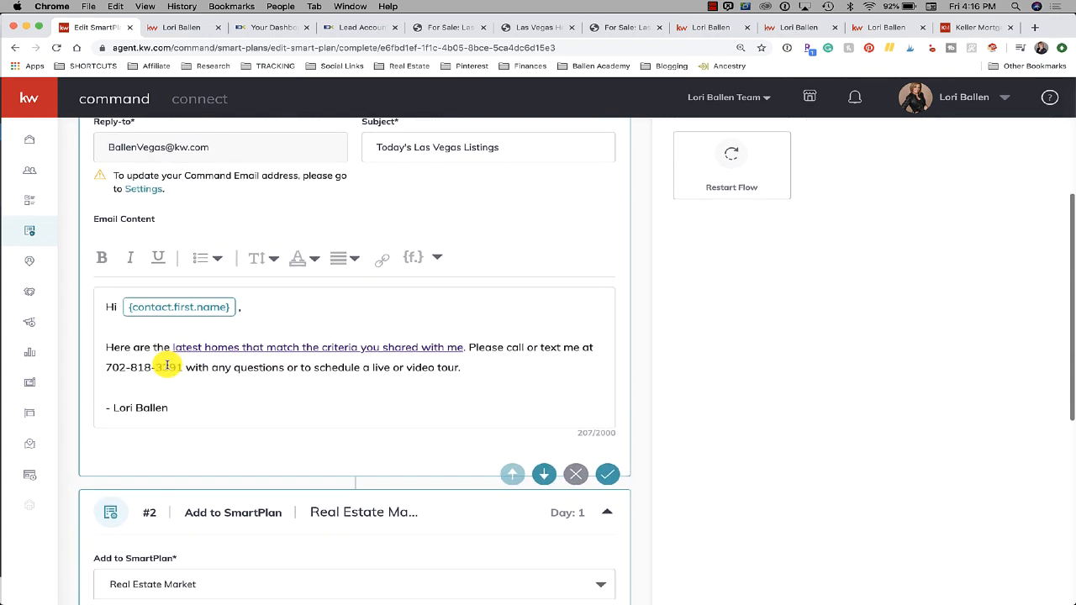
pyautogui.scroll(-10, 531, 312)
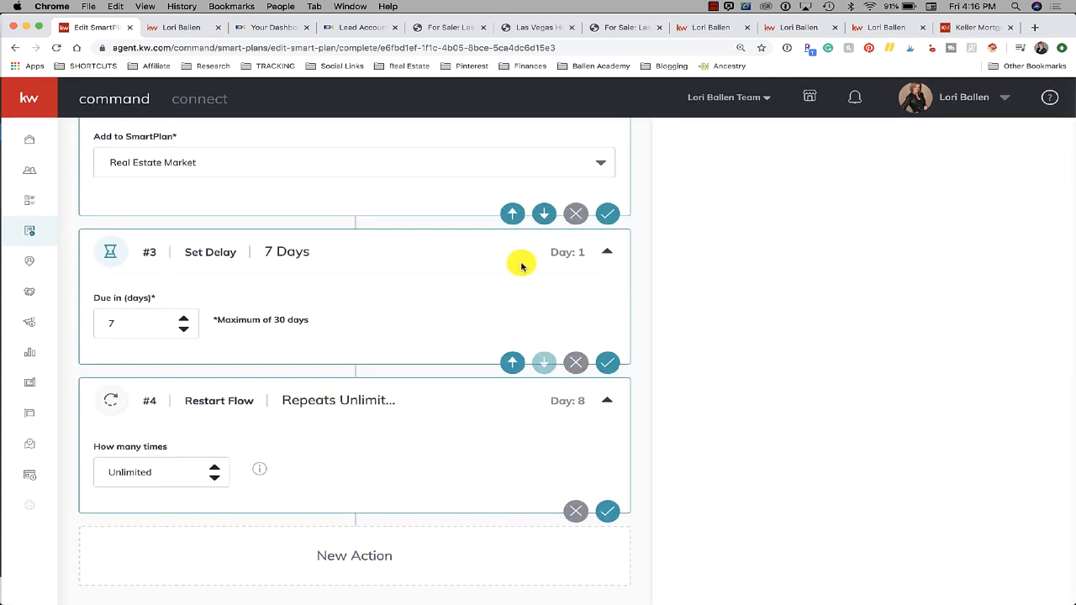
pyautogui.scroll(10, 516, 264)
pyautogui.scroll(1, 471, 256)
pyautogui.scroll(-6, 214, 404)
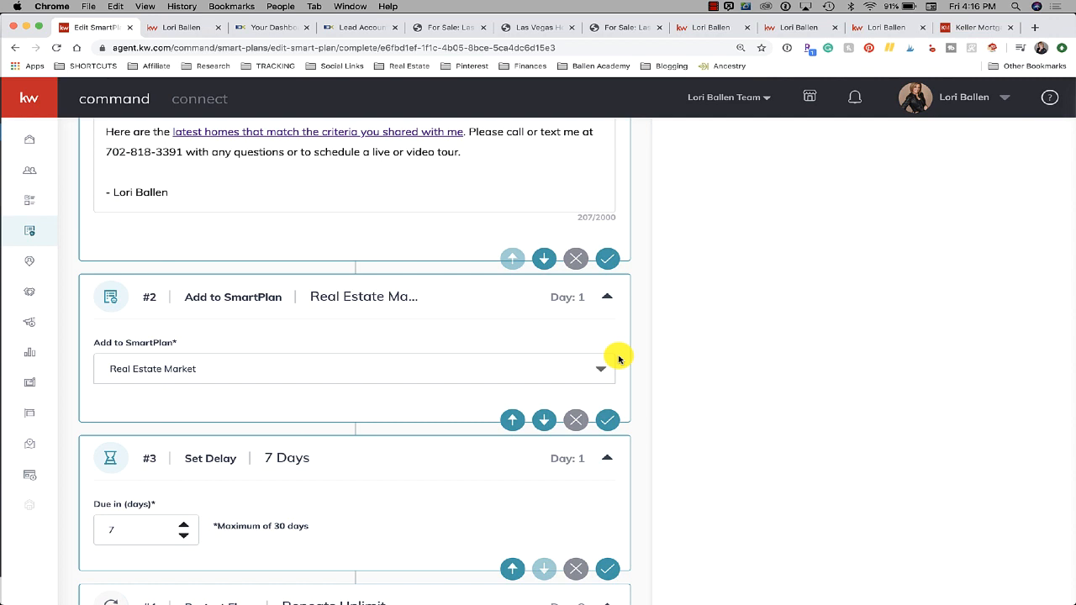
# Reopen the plan list and confirm Real Estate Market stays selected
pyautogui.click(140, 373)
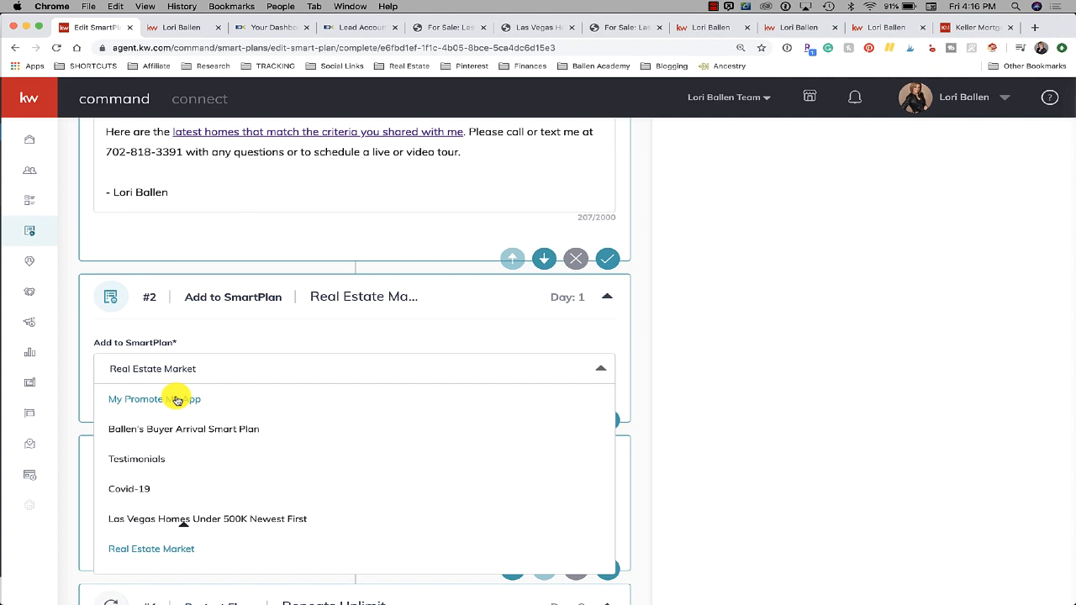
pyautogui.click(246, 358)
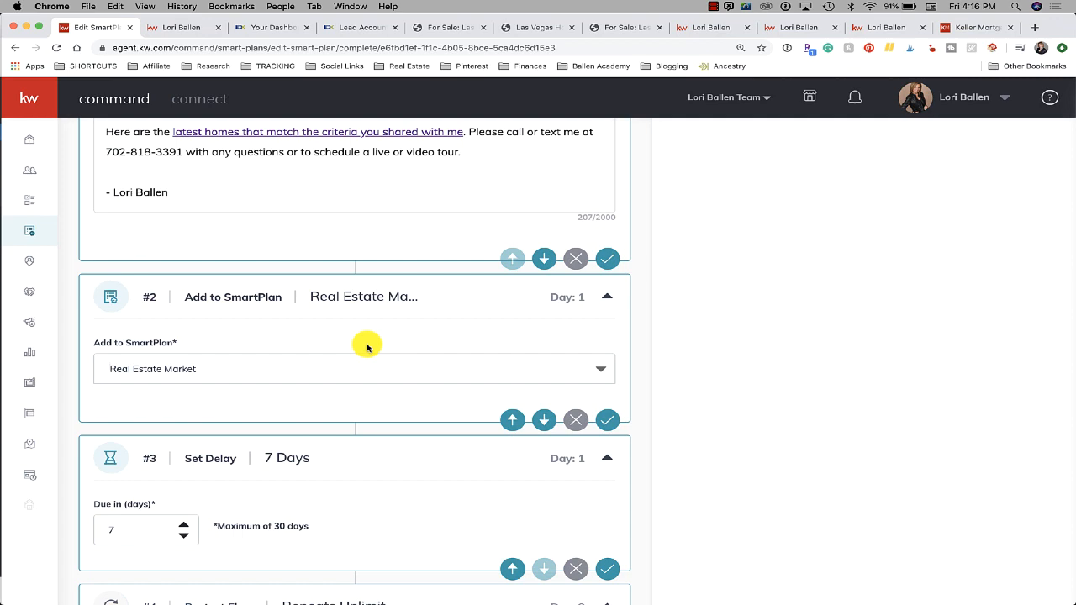
pyautogui.scroll(-5, 366, 347)
pyautogui.scroll(6, 365, 344)
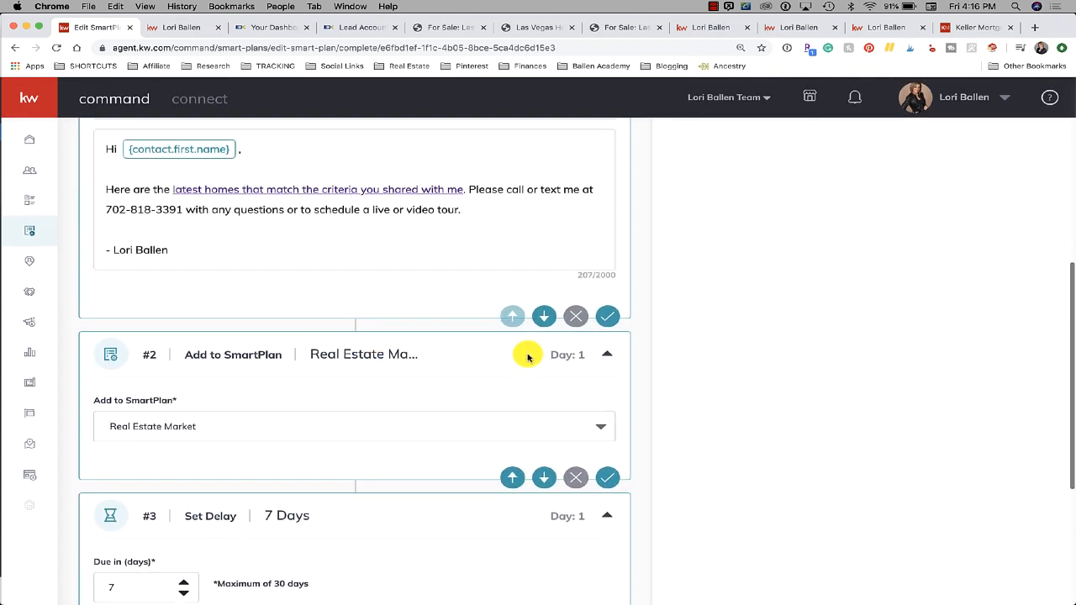
pyautogui.scroll(-4, 382, 344)
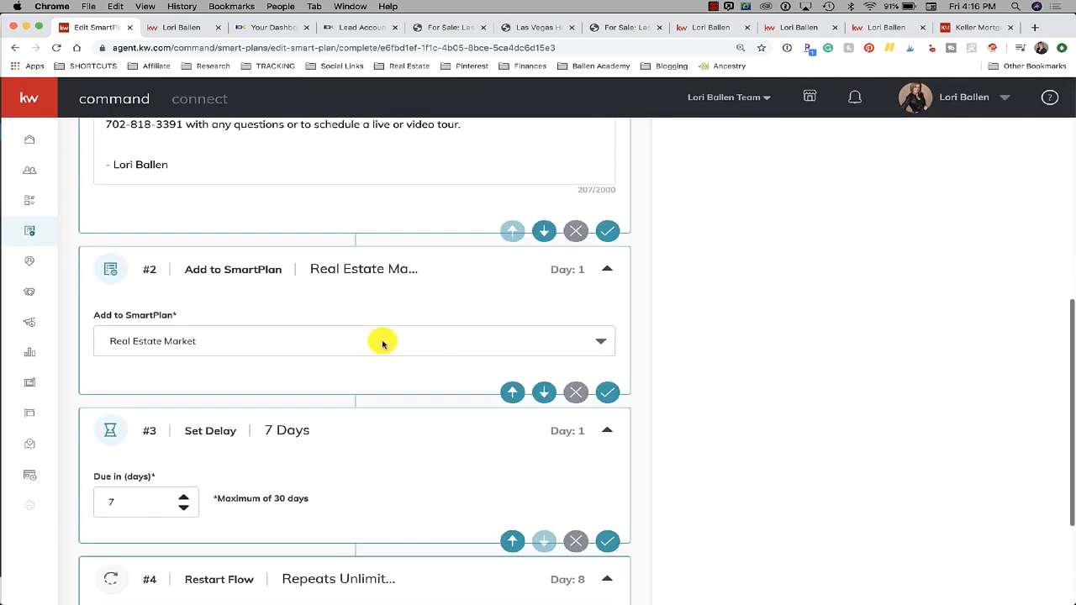
pyautogui.scroll(10, 383, 344)
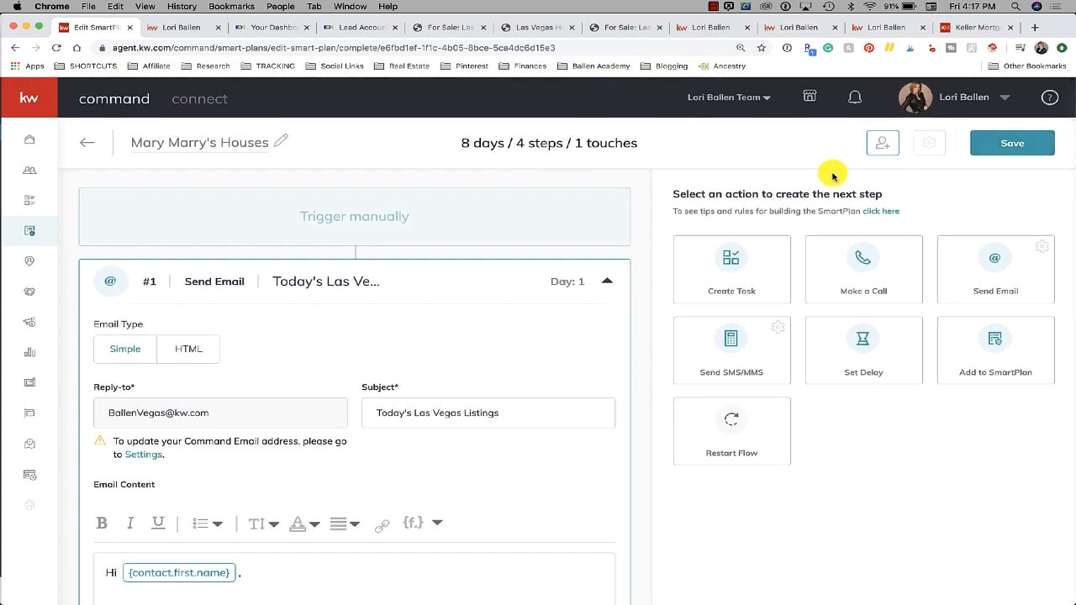
pyautogui.click(1020, 145)
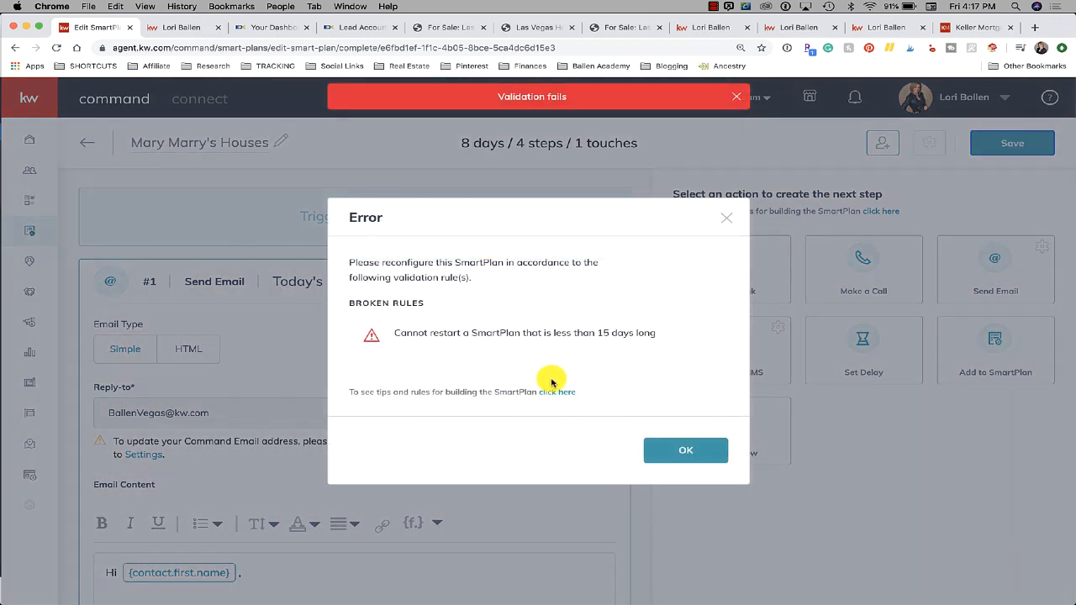
pyautogui.click(673, 460)
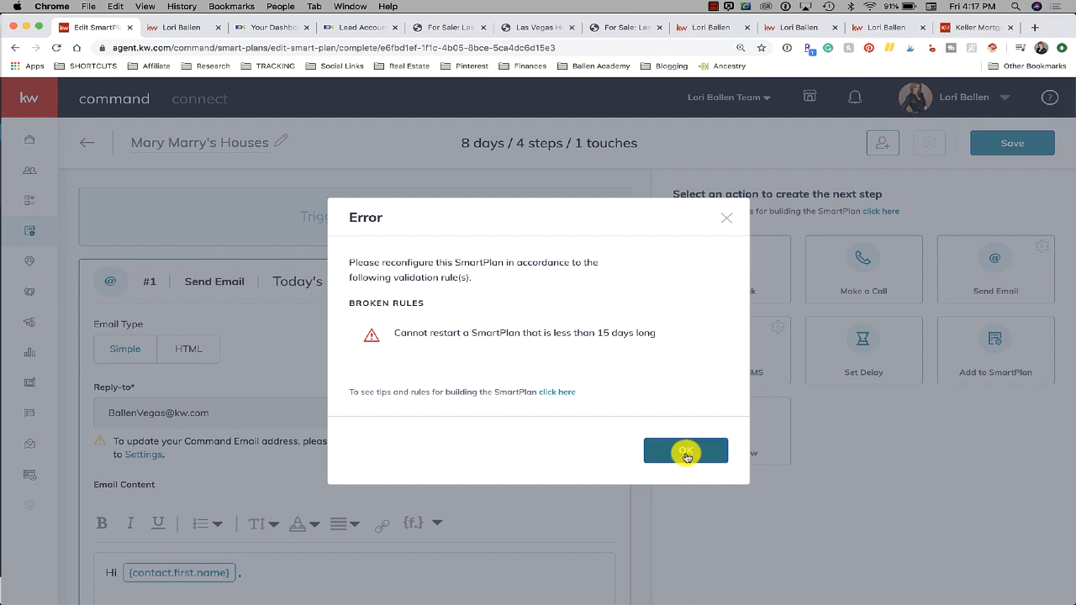
pyautogui.click(686, 454)
pyautogui.scroll(-10, 382, 373)
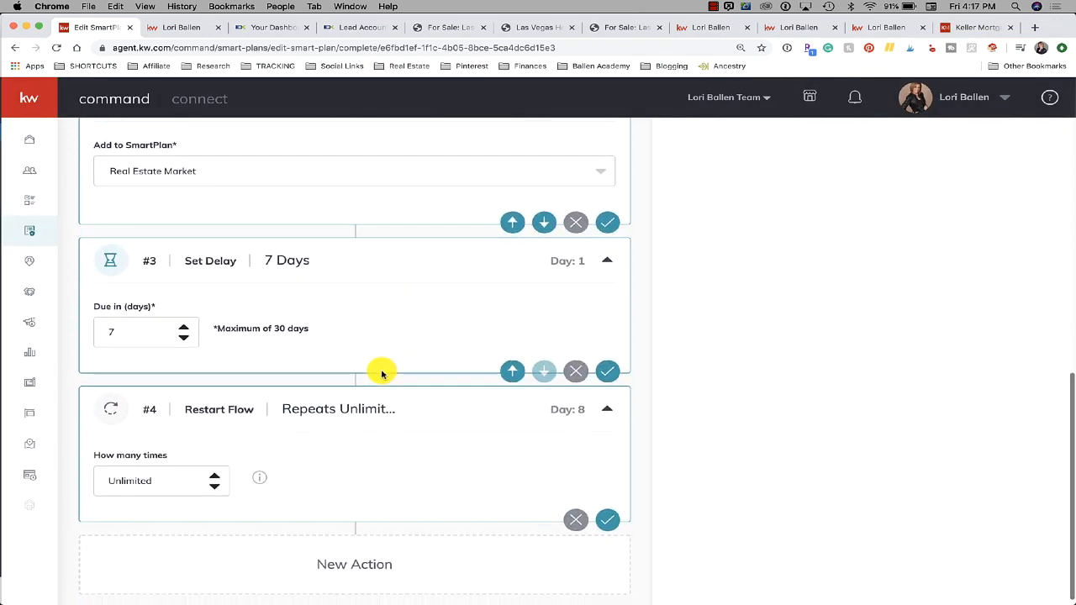
# Raise step #3's Due in (days) delay from 7 to 15 days
pyautogui.scroll(3, 201, 301)
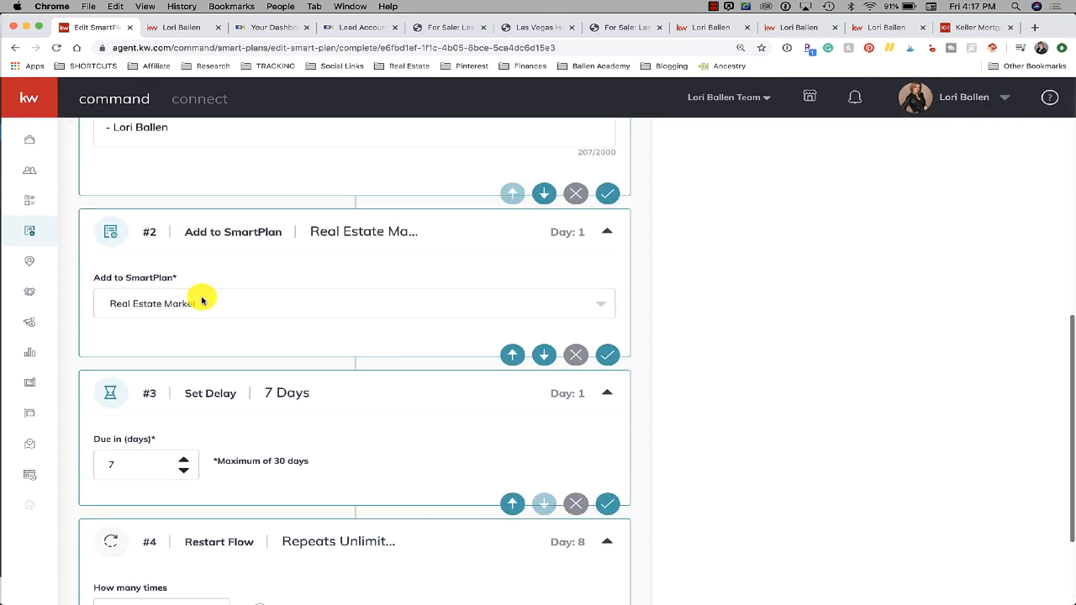
pyautogui.scroll(-3, 210, 299)
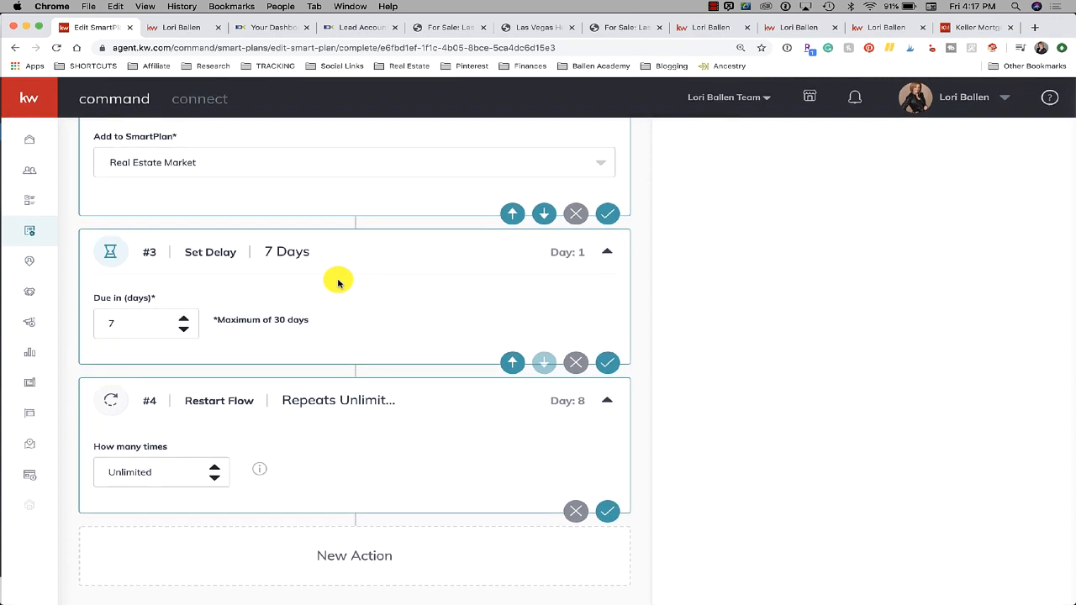
pyautogui.scroll(10, 338, 283)
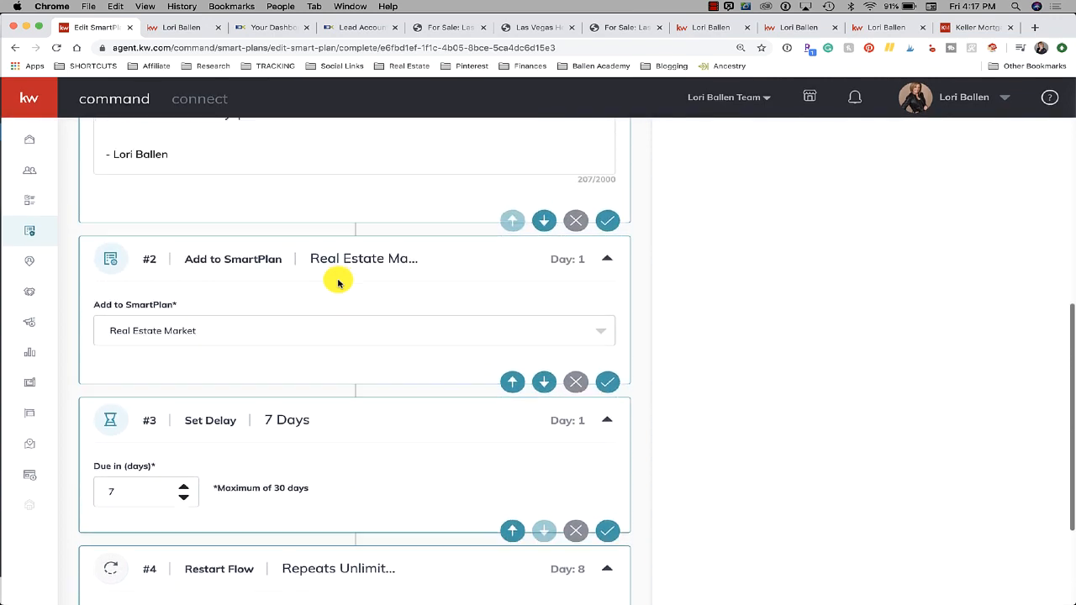
pyautogui.scroll(10, 338, 283)
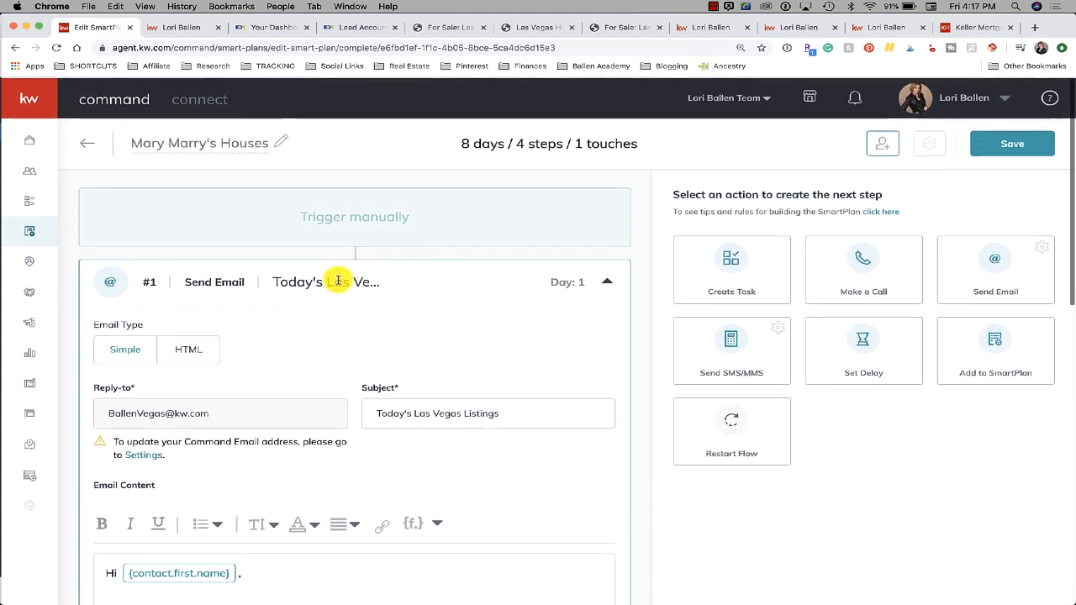
pyautogui.scroll(-15, 340, 406)
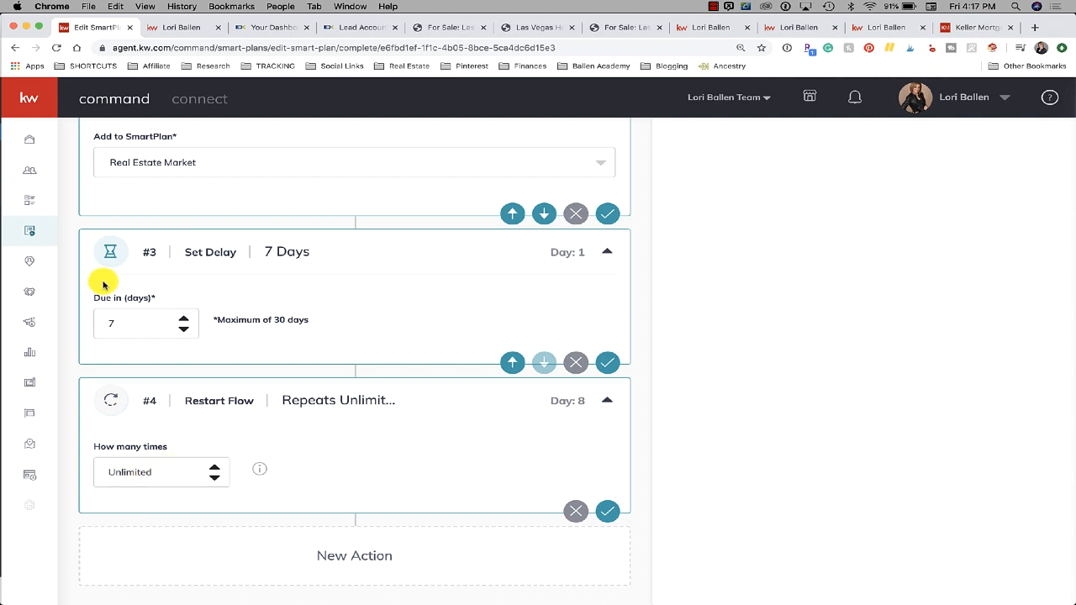
pyautogui.click(182, 321)
pyautogui.click(184, 321)
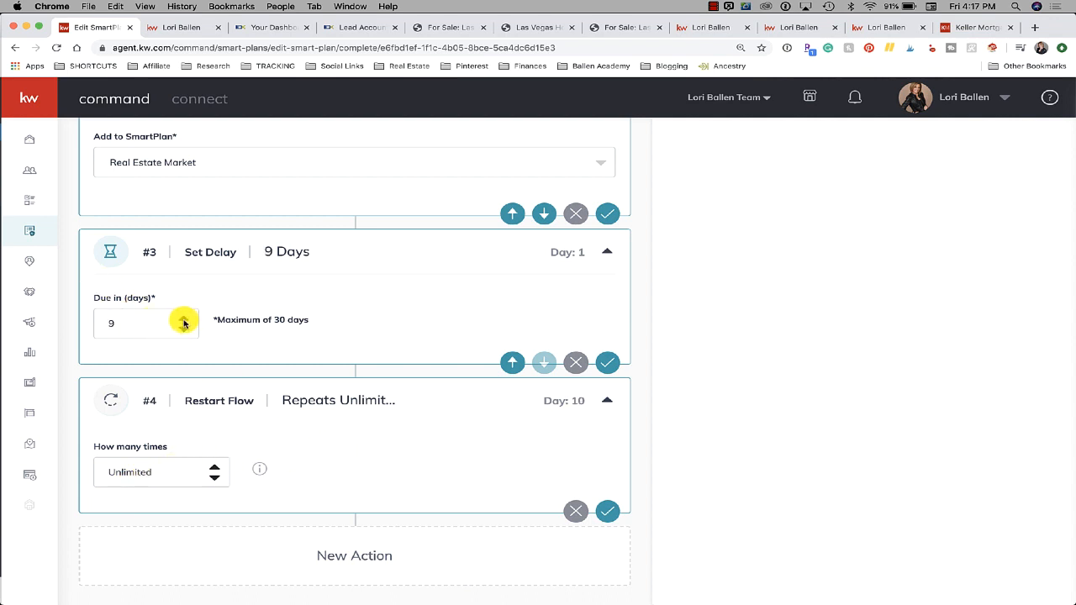
pyautogui.click(185, 322)
pyautogui.click(184, 320)
pyautogui.click(184, 320)
pyautogui.click(184, 320)
pyautogui.click(184, 320)
pyautogui.click(184, 321)
# Save the Mary Marry's Houses SmartPlan
pyautogui.scroll(10, 181, 315)
pyautogui.scroll(-1, 678, 252)
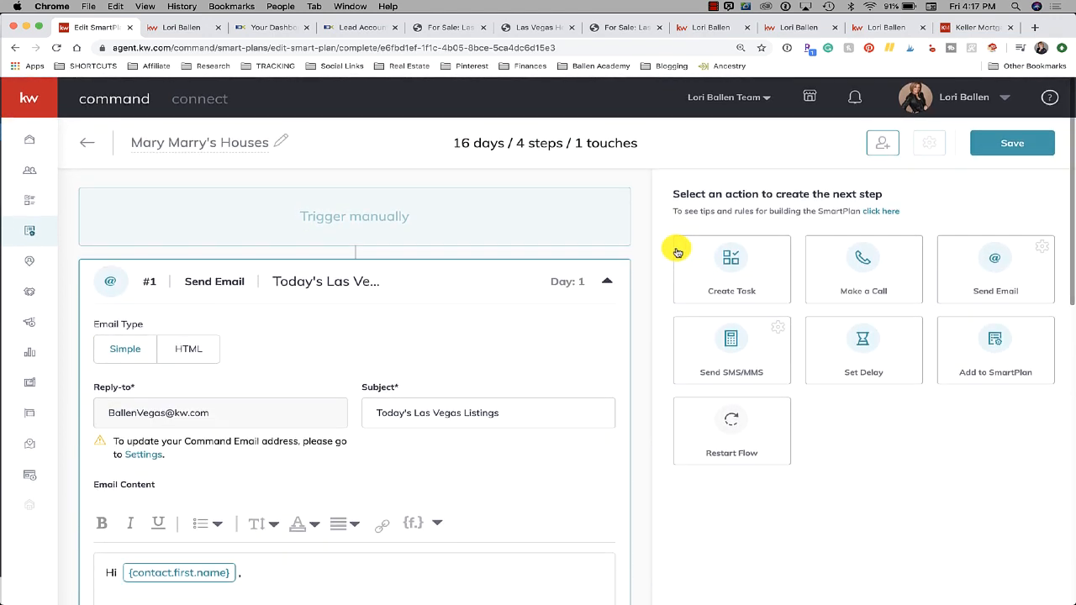
pyautogui.click(1026, 148)
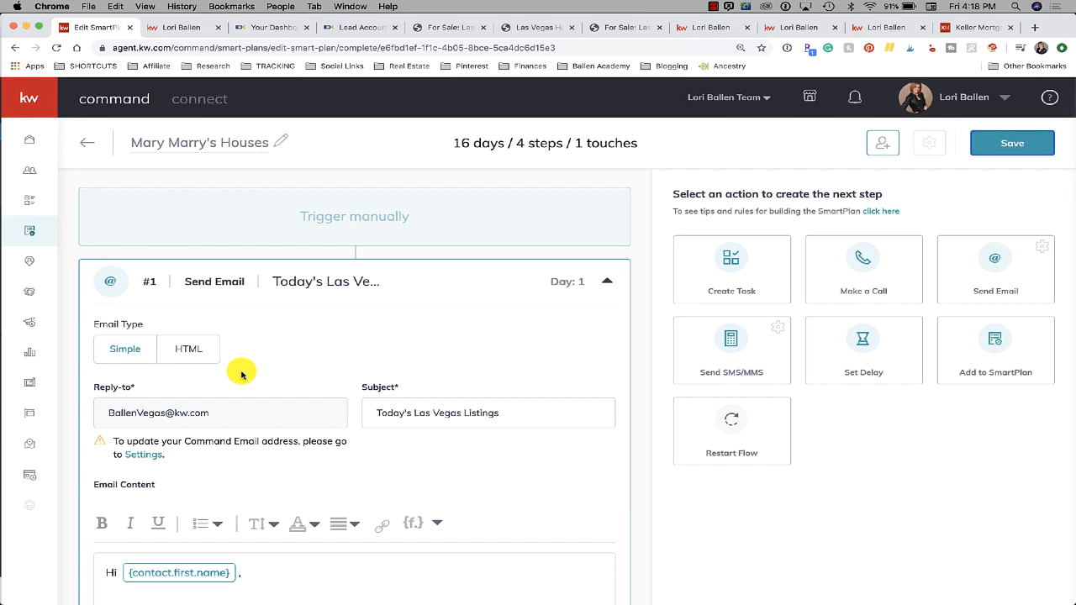
# Return to the Chrome tab with the Las Vegas, NV listings sorted by Days On Market
pyautogui.scroll(-10, 241, 374)
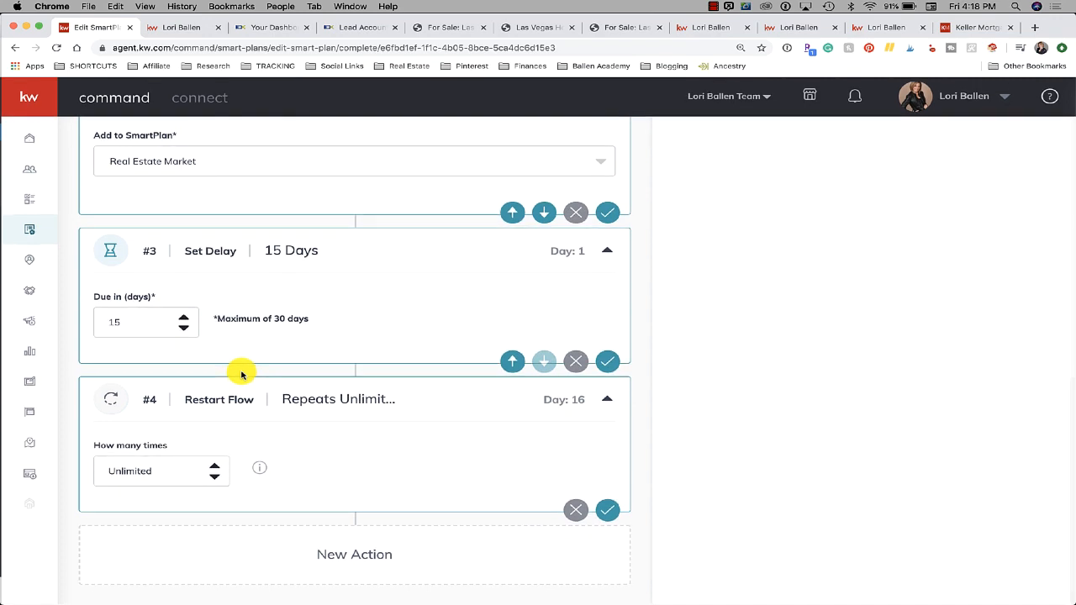
pyautogui.scroll(8, 241, 375)
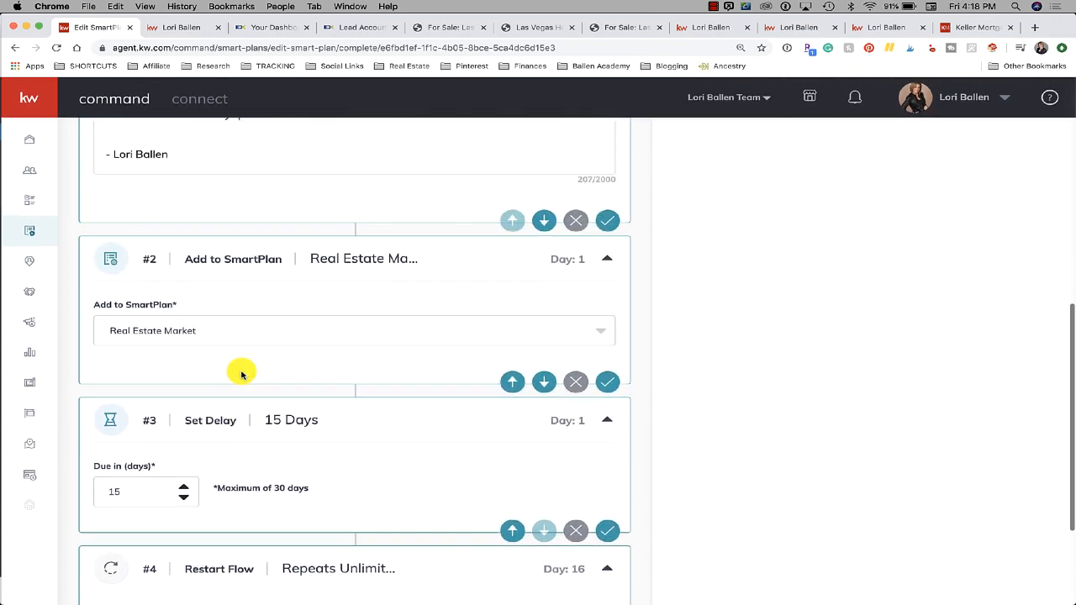
pyautogui.scroll(3, 241, 374)
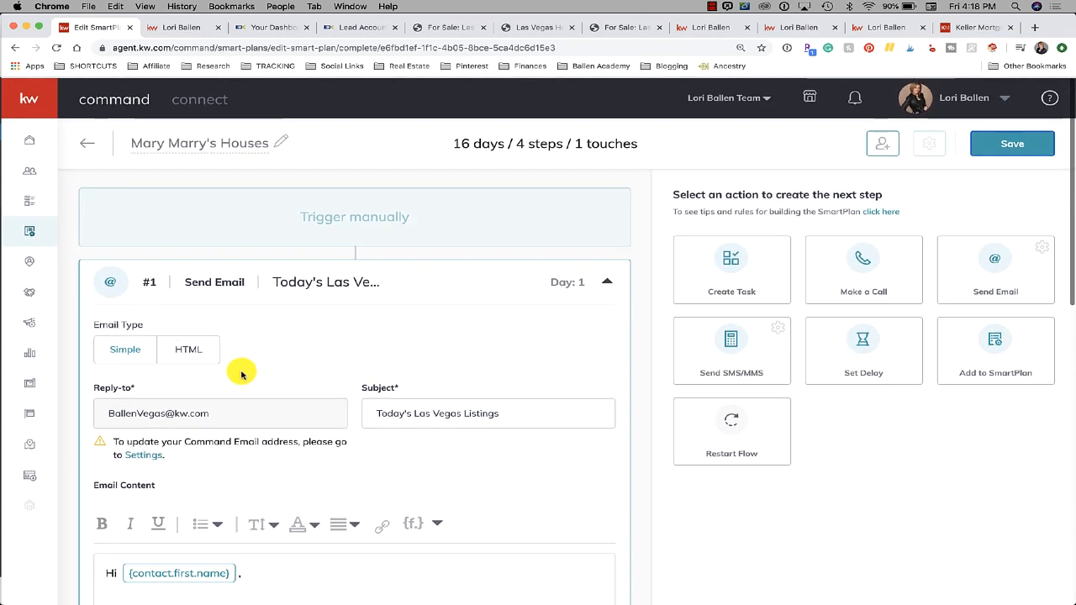
pyautogui.scroll(-1, 242, 374)
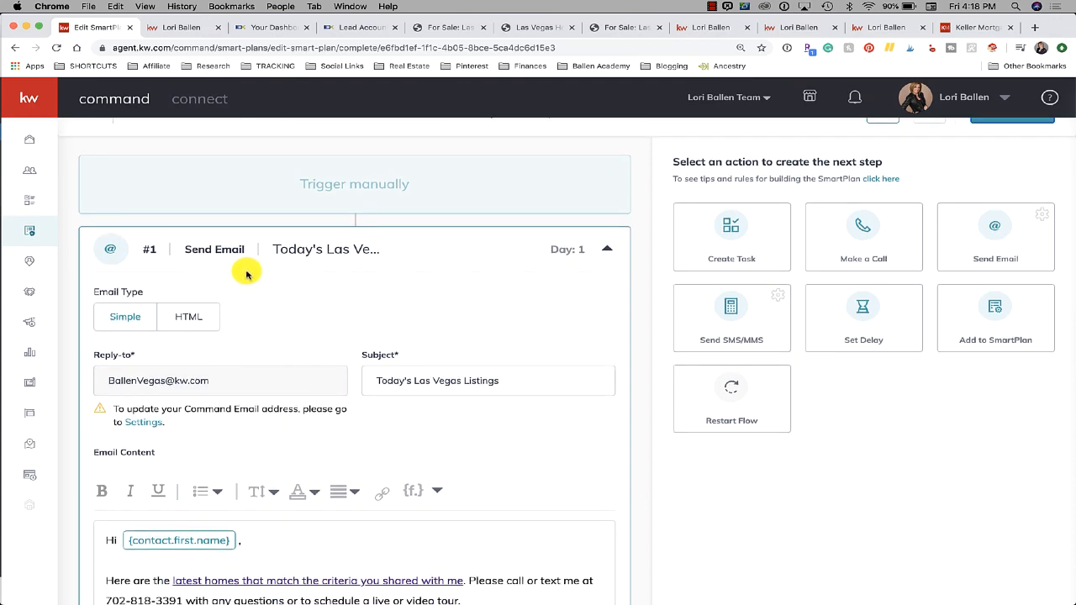
pyautogui.click(887, 28)
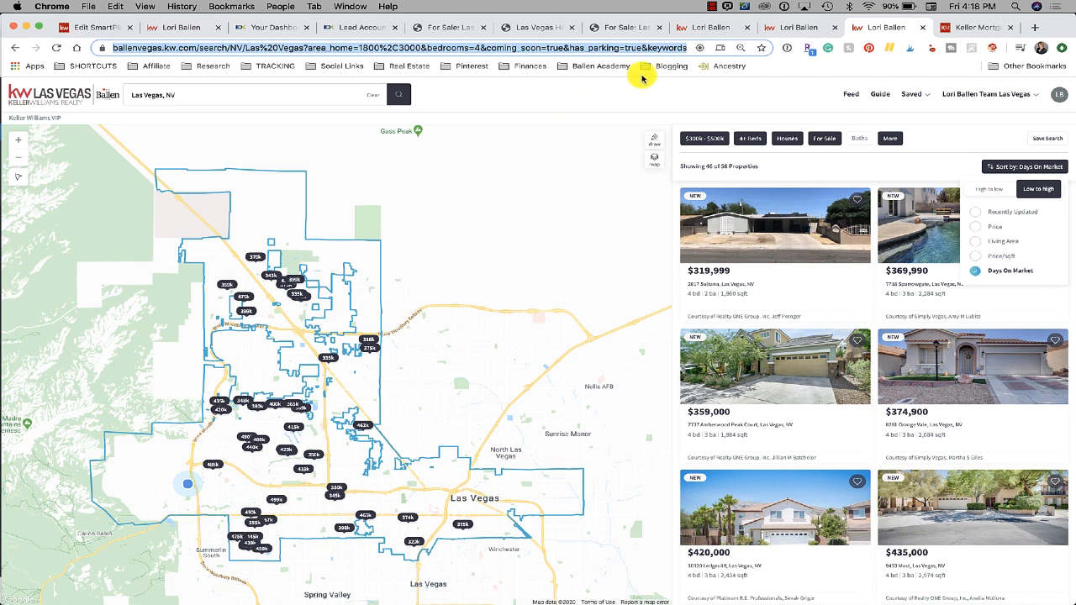
pyautogui.click(713, 8)
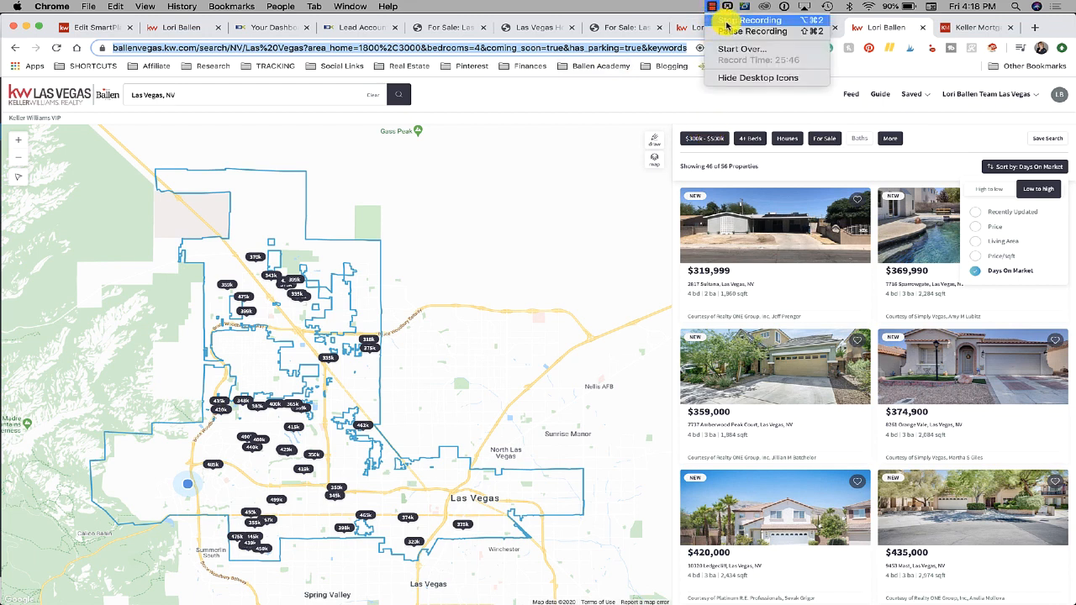